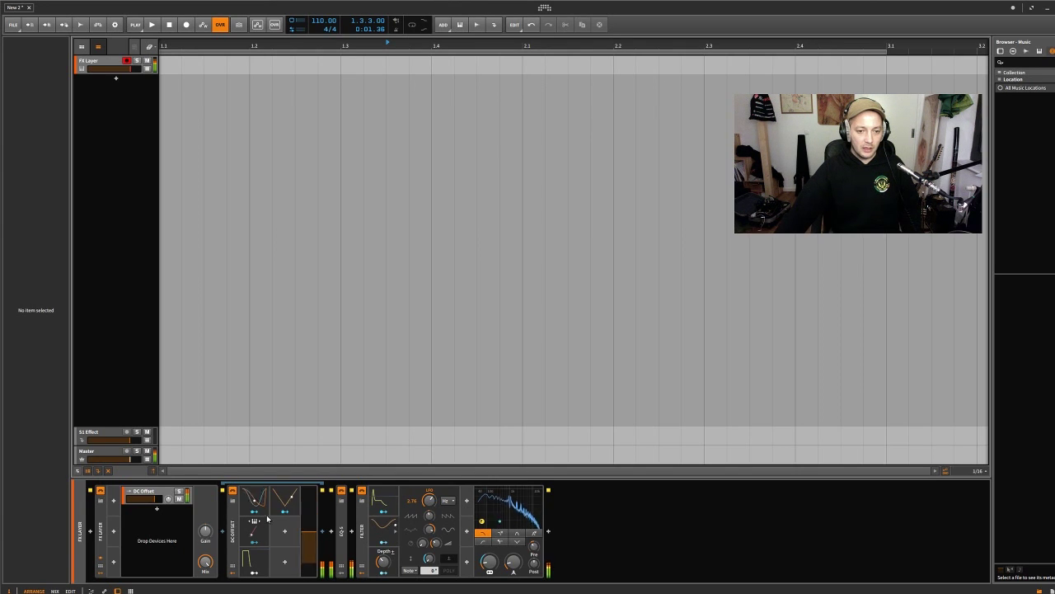
Inspect the LFO modulators, layer and EQ device in the existing FX Layer track's DC Offset patch.
click(298, 503)
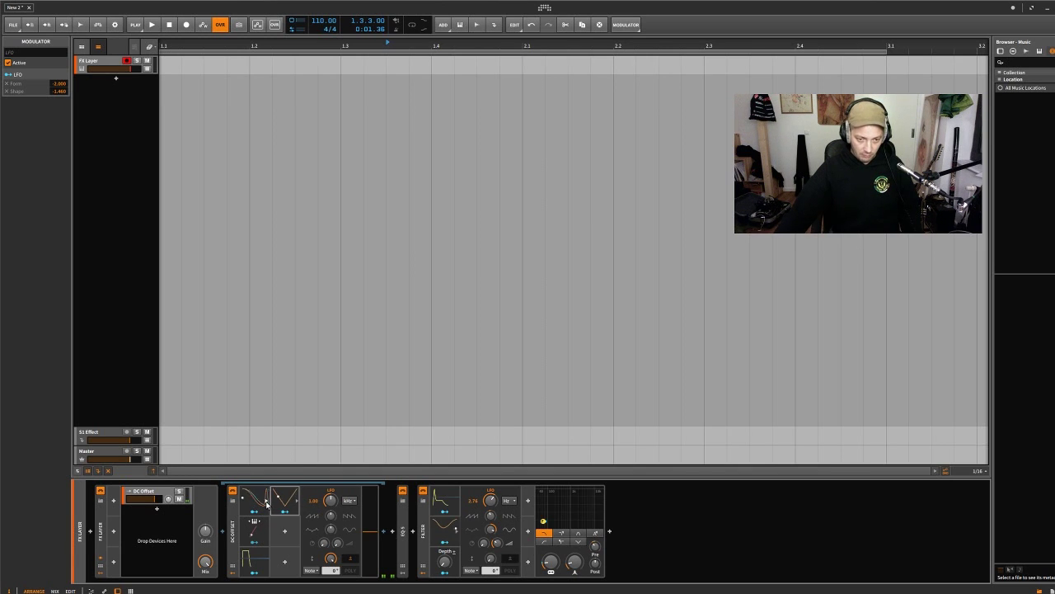
click(267, 504)
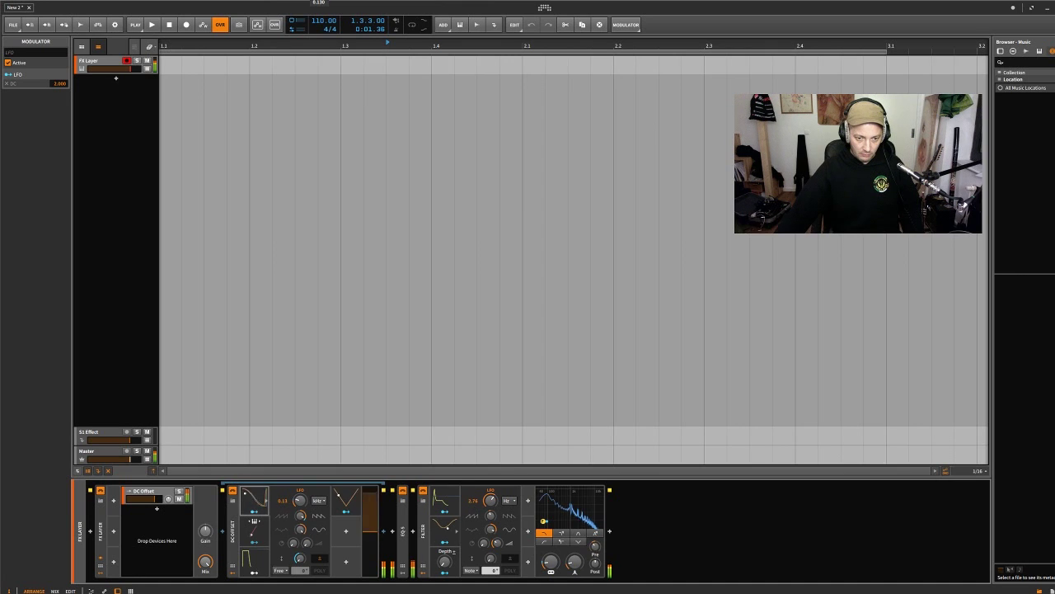
click(173, 500)
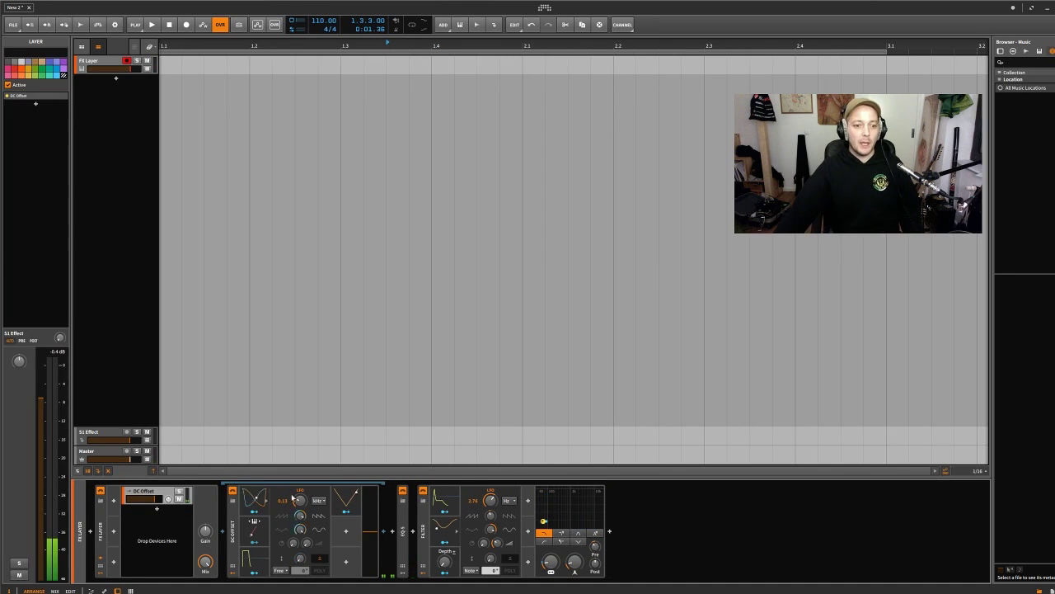
click(402, 528)
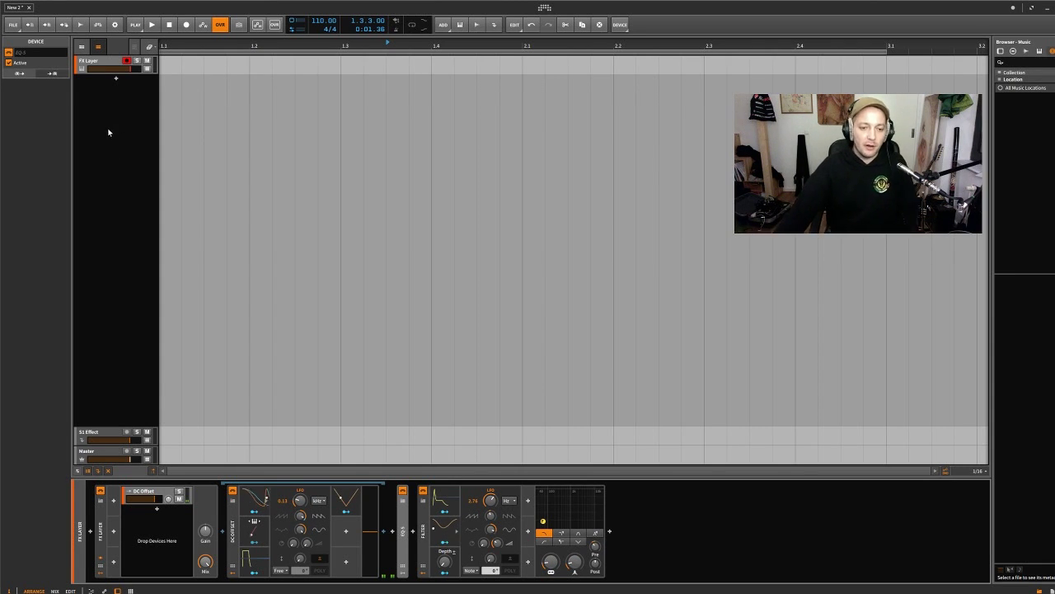
Add a new track below FX Layer with the DC Offset device loaded on it.
click(115, 77)
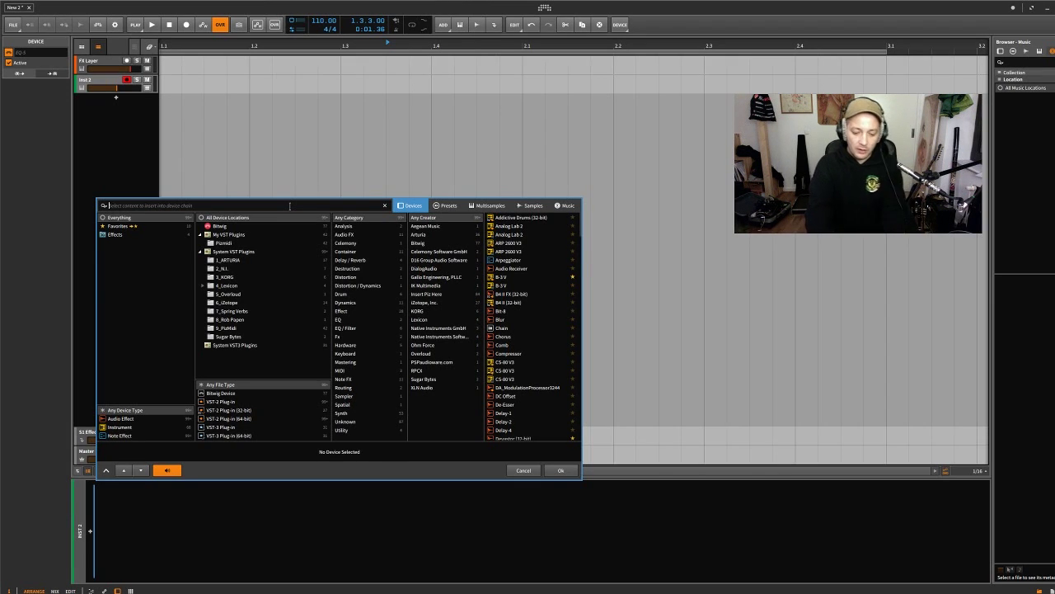
text(dc)
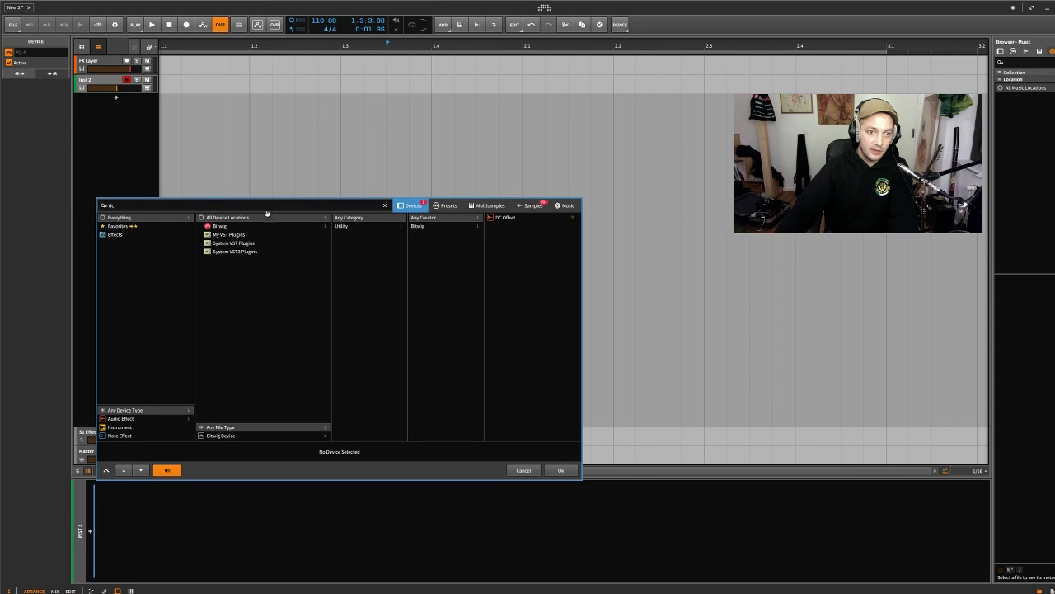
click(523, 219)
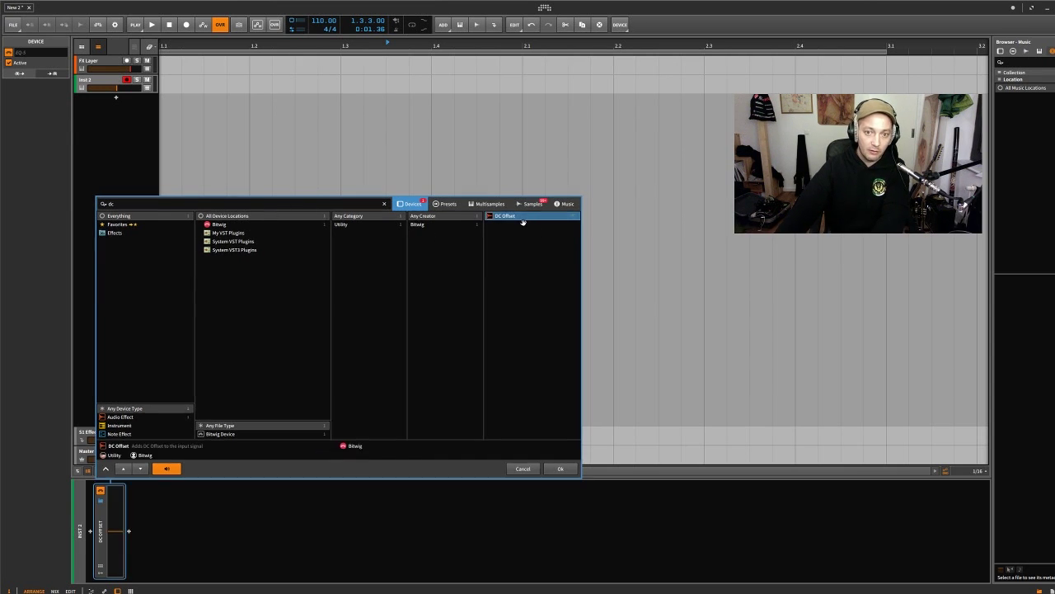
double_click(522, 218)
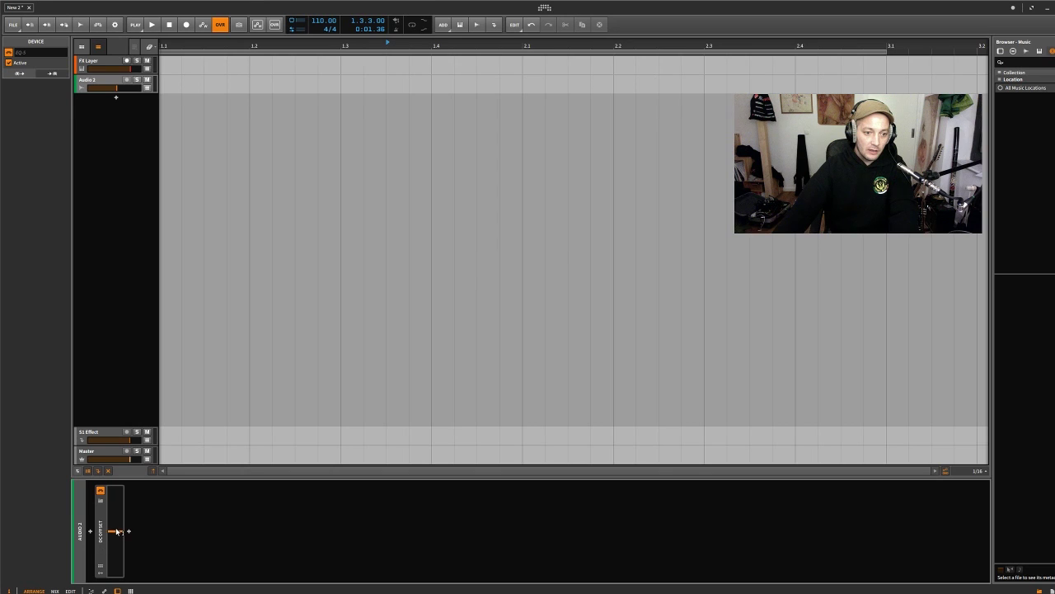
mouse_move(122, 537)
mouse_down()
mouse_move(122, 497)
mouse_move(116, 568)
mouse_move(116, 513)
mouse_move(116, 540)
mouse_move(116, 531)
mouse_up()
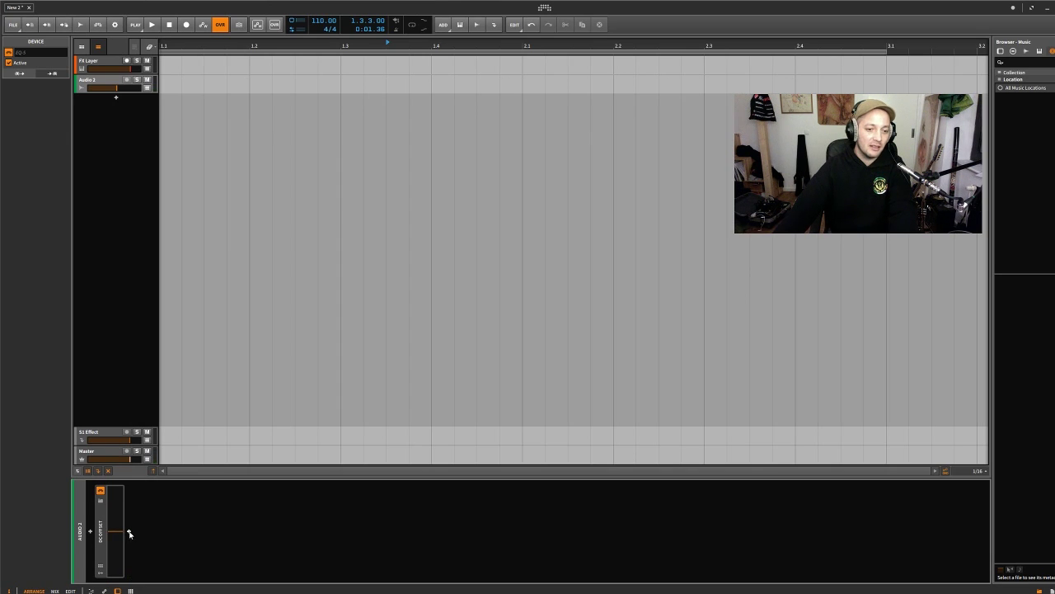
Insert an Oscilloscope device after DC Offset in the new track's device chain.
click(130, 534)
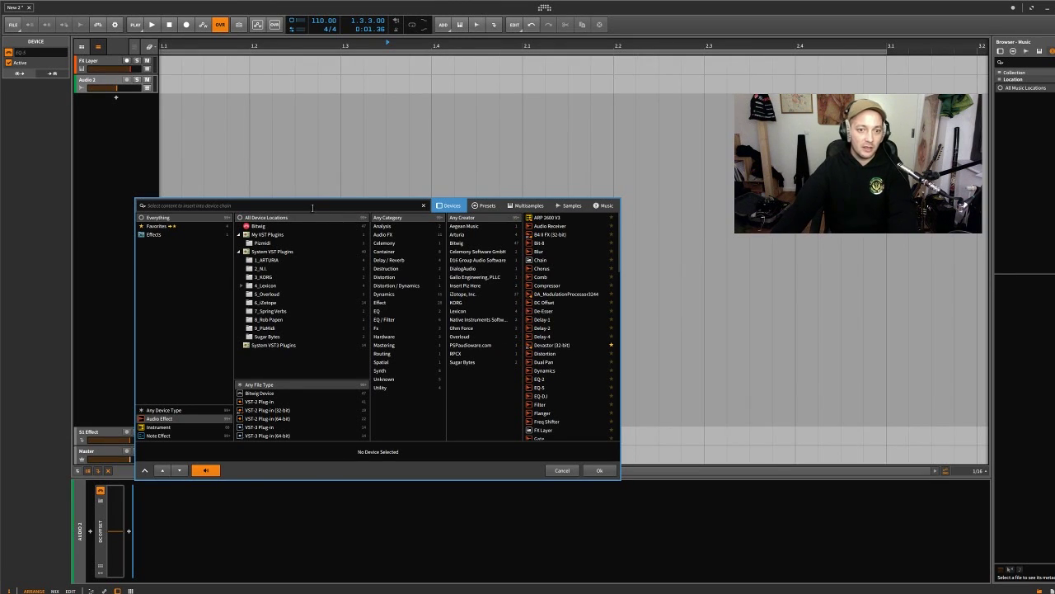
text(osc)
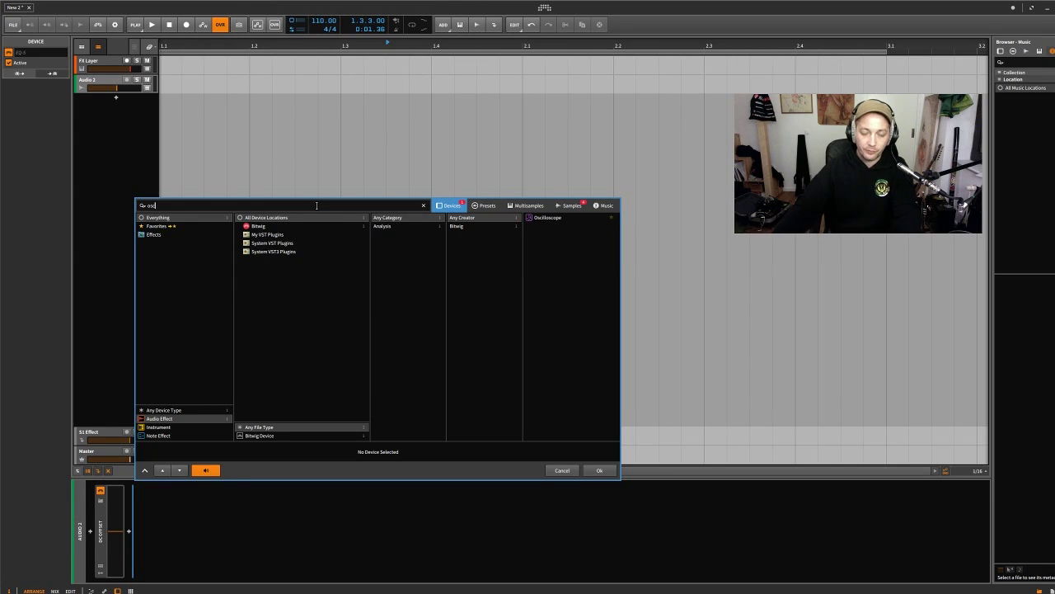
click(540, 218)
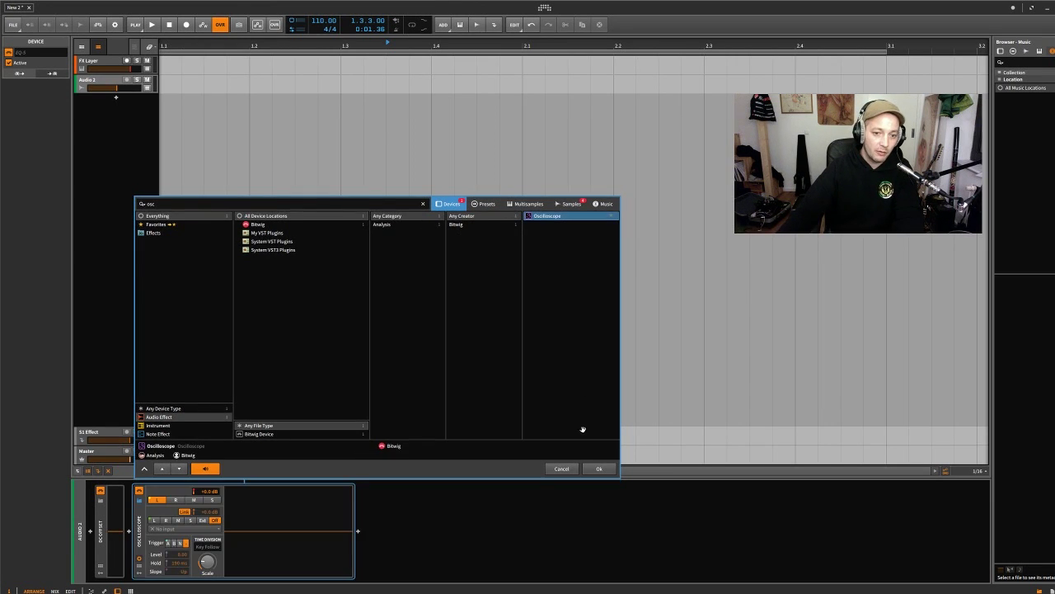
click(596, 470)
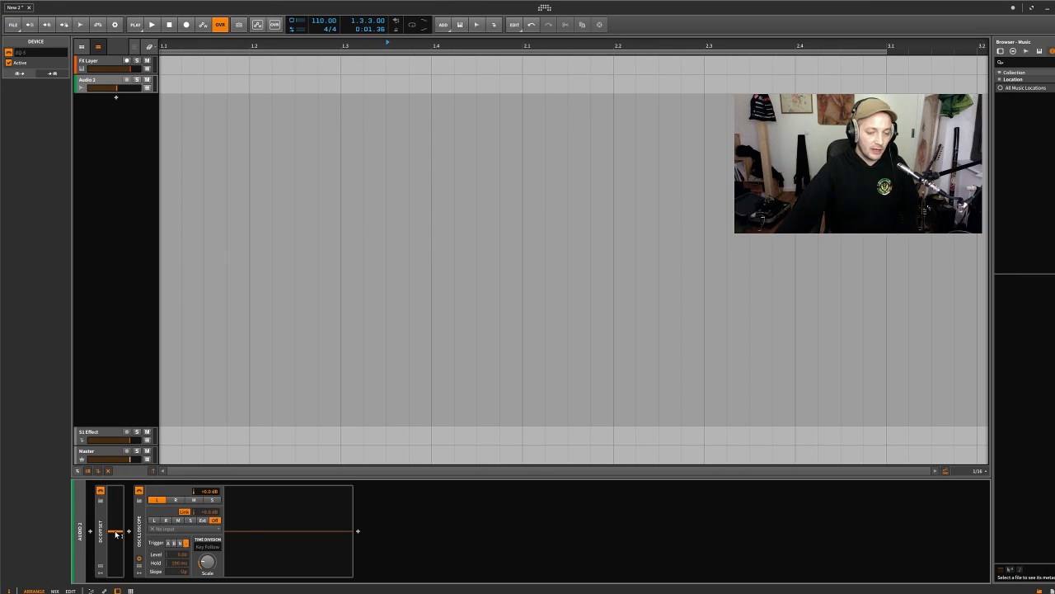
Move the DC Offset amount up and down to test it on the oscilloscope, and return it to zero.
mouse_move(117, 535)
mouse_down()
mouse_move(117, 501)
mouse_move(117, 557)
mouse_move(117, 488)
mouse_move(117, 555)
mouse_move(117, 494)
mouse_move(117, 550)
mouse_move(116, 534)
mouse_up()
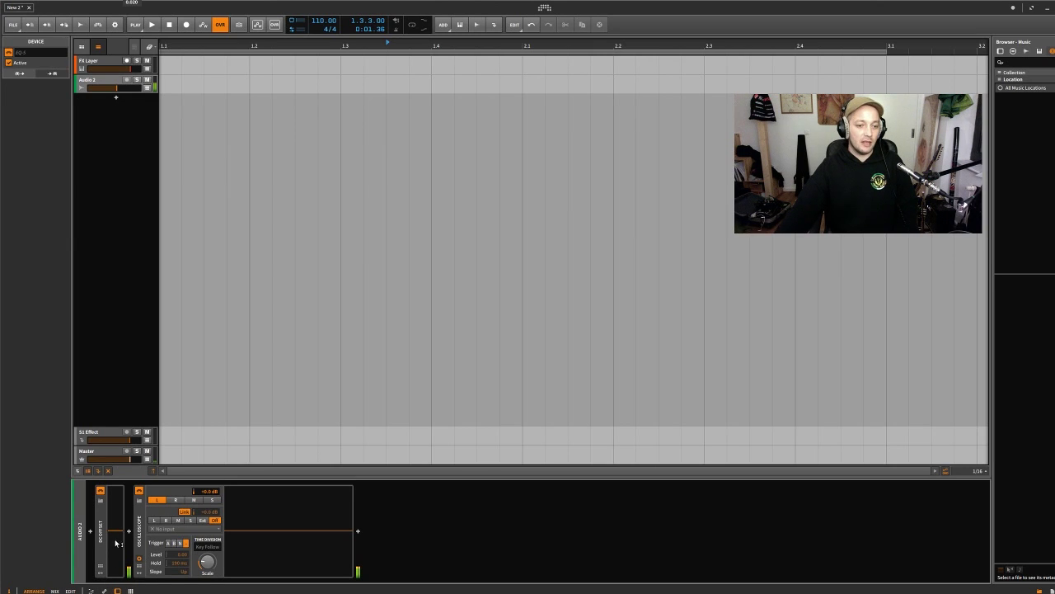
mouse_move(116, 542)
mouse_down()
mouse_move(115, 562)
mouse_move(115, 518)
mouse_up()
mouse_move(102, 563)
mouse_down()
mouse_move(103, 579)
mouse_move(118, 534)
mouse_up()
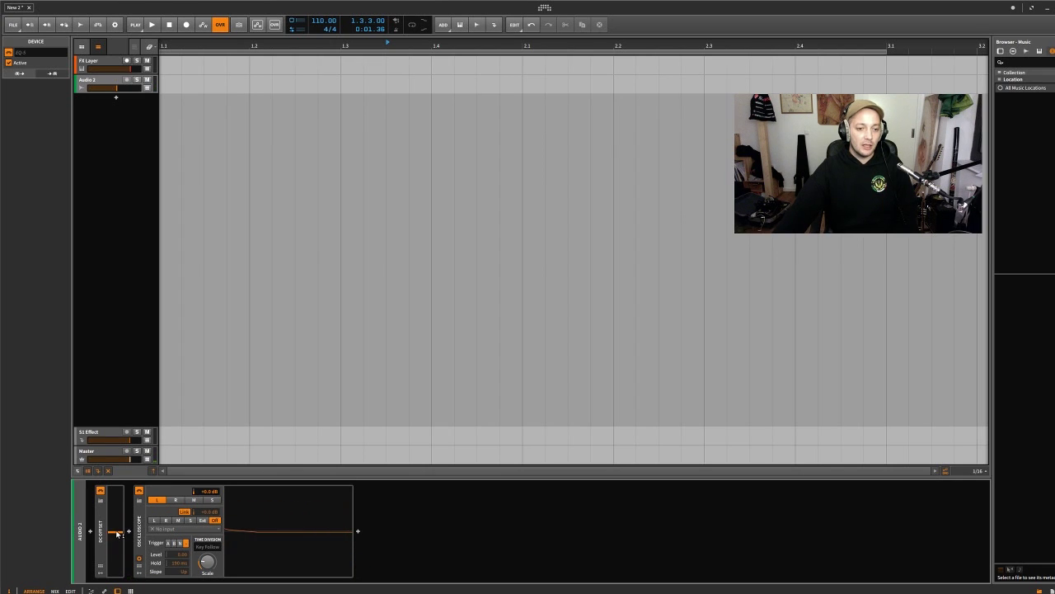
Show the DC Offset device's modulator slots and add an LFO modulator in the first one.
click(102, 574)
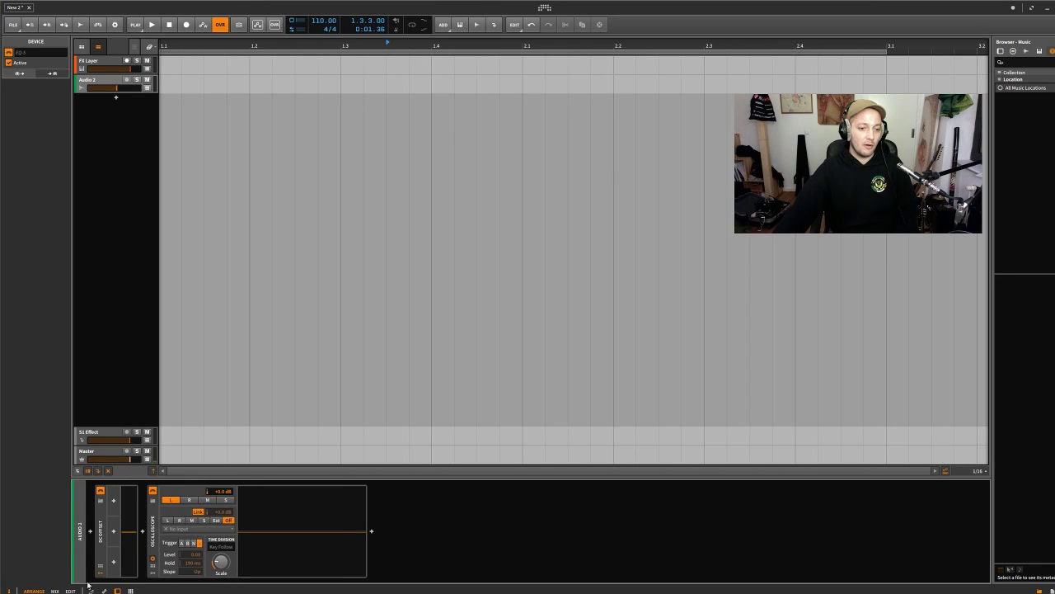
click(113, 500)
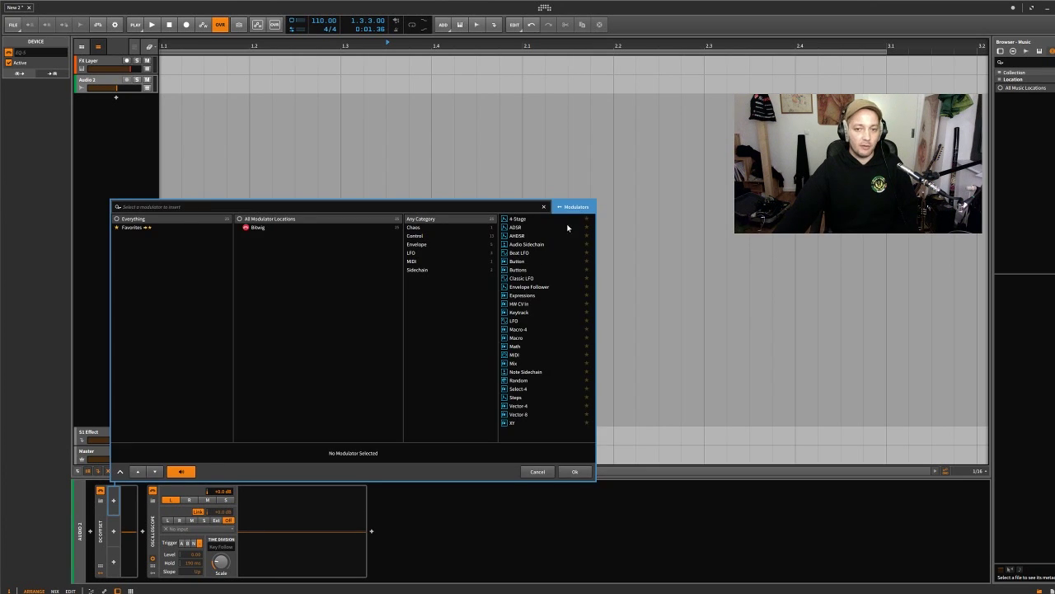
click(514, 320)
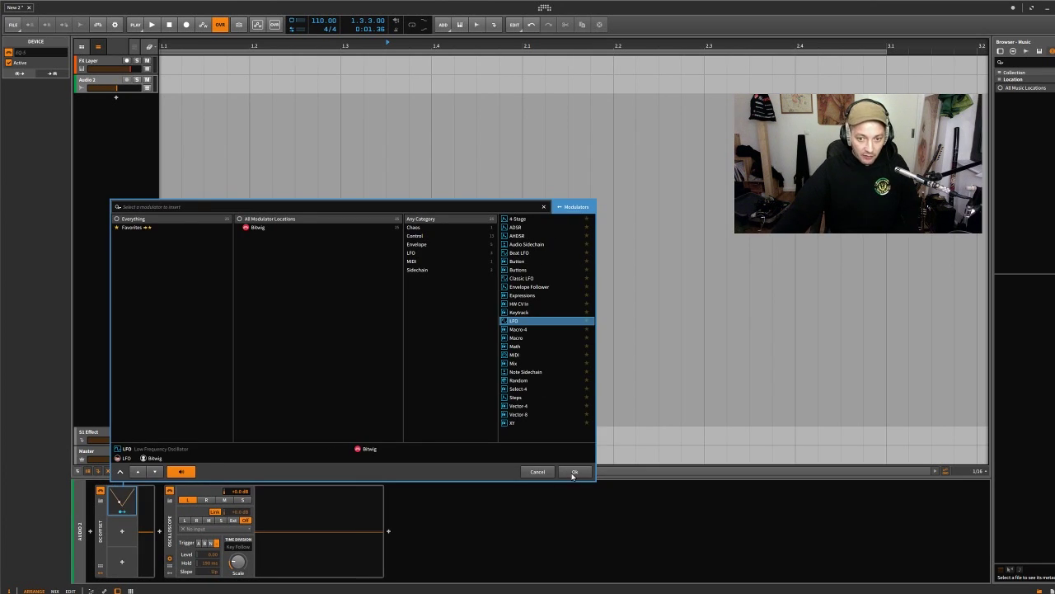
click(572, 471)
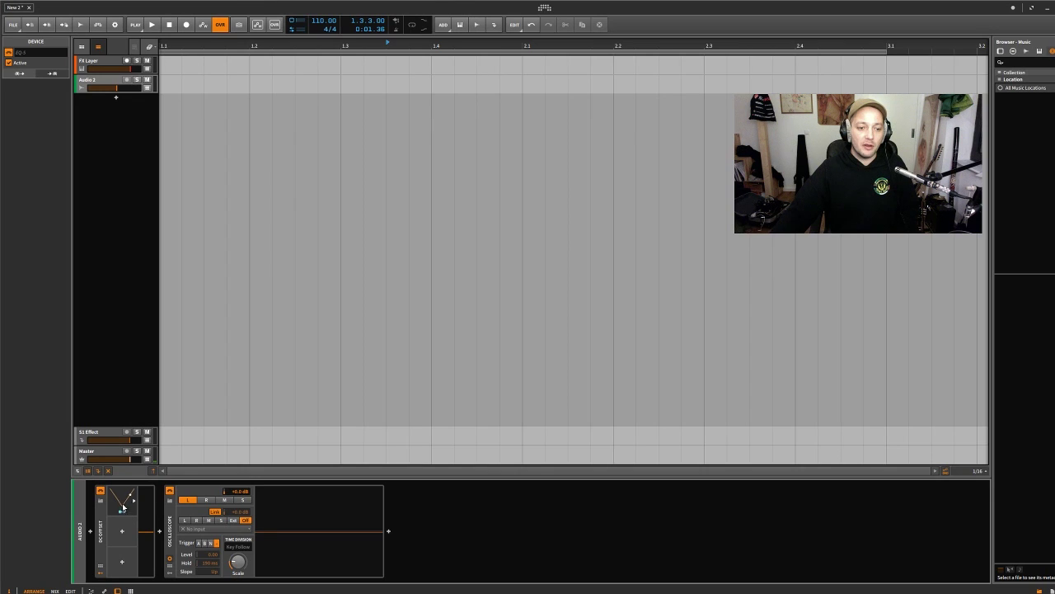
Expand the LFO modulator's settings and set its rate unit to kHz.
click(135, 504)
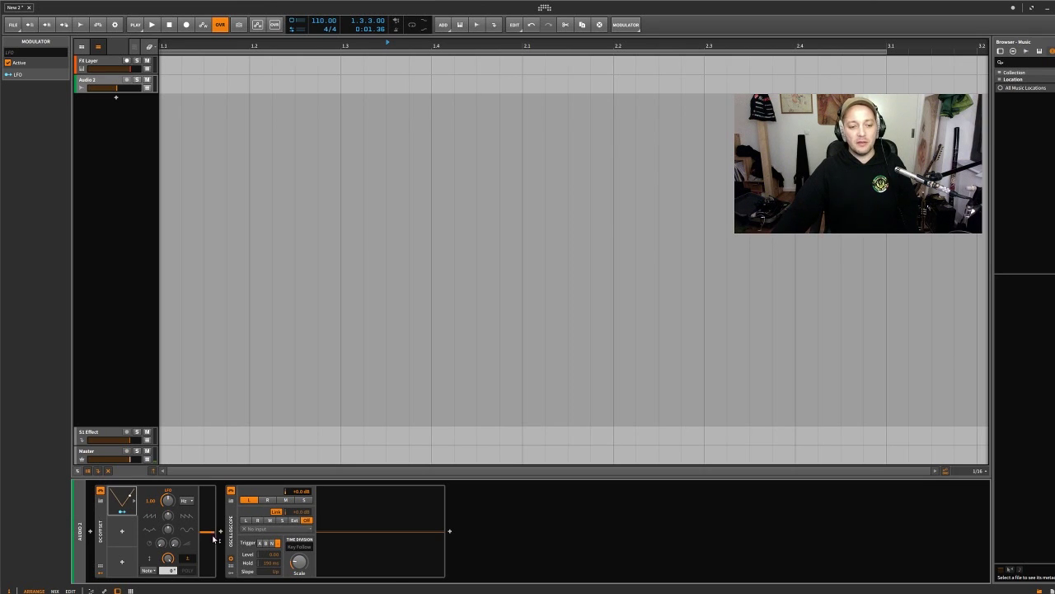
click(191, 501)
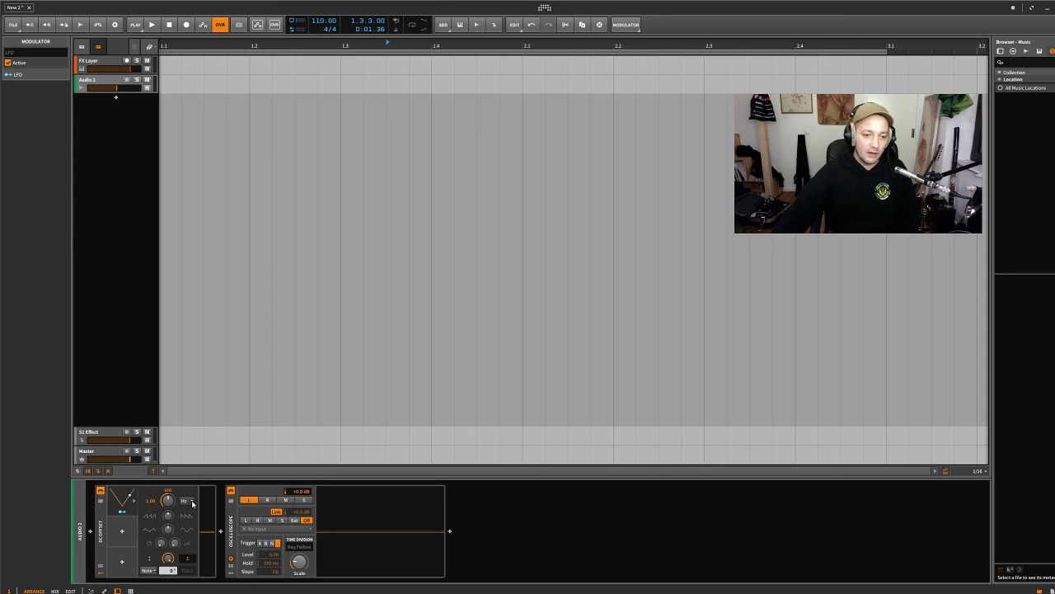
click(186, 500)
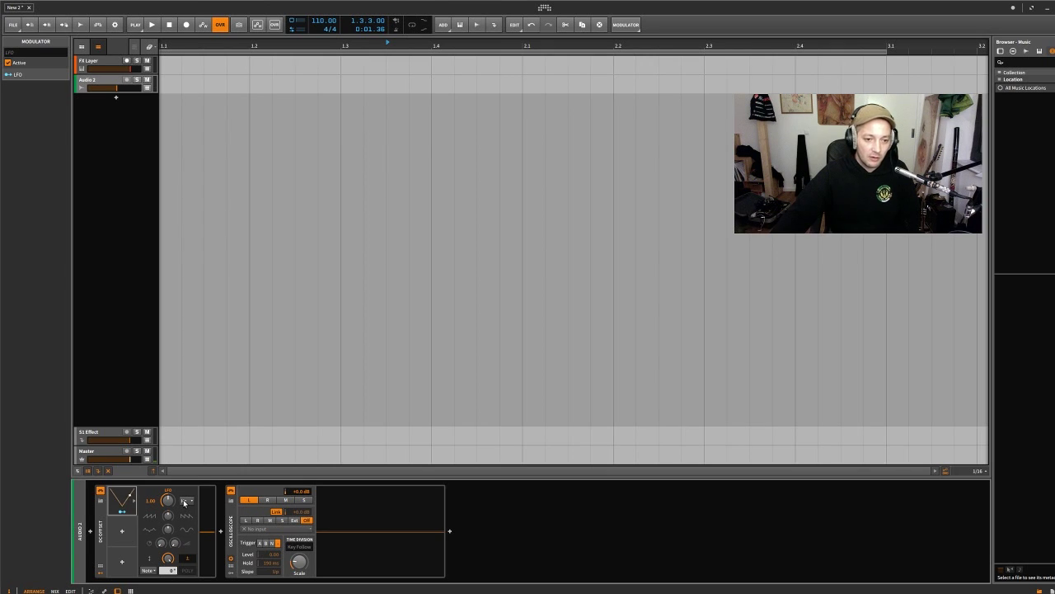
click(184, 501)
click(192, 501)
right_click(193, 503)
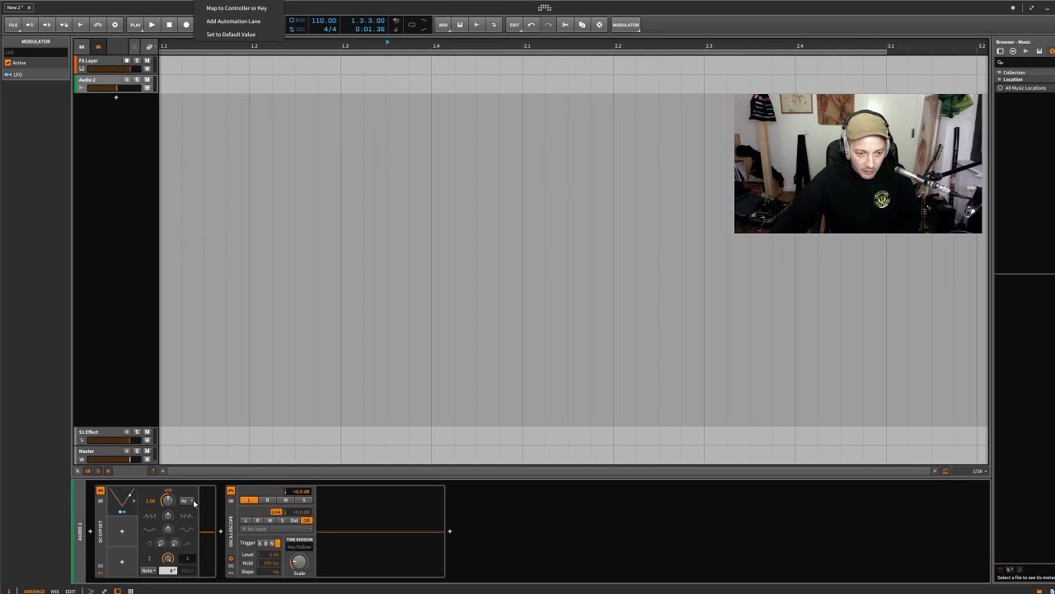
click(190, 503)
click(191, 503)
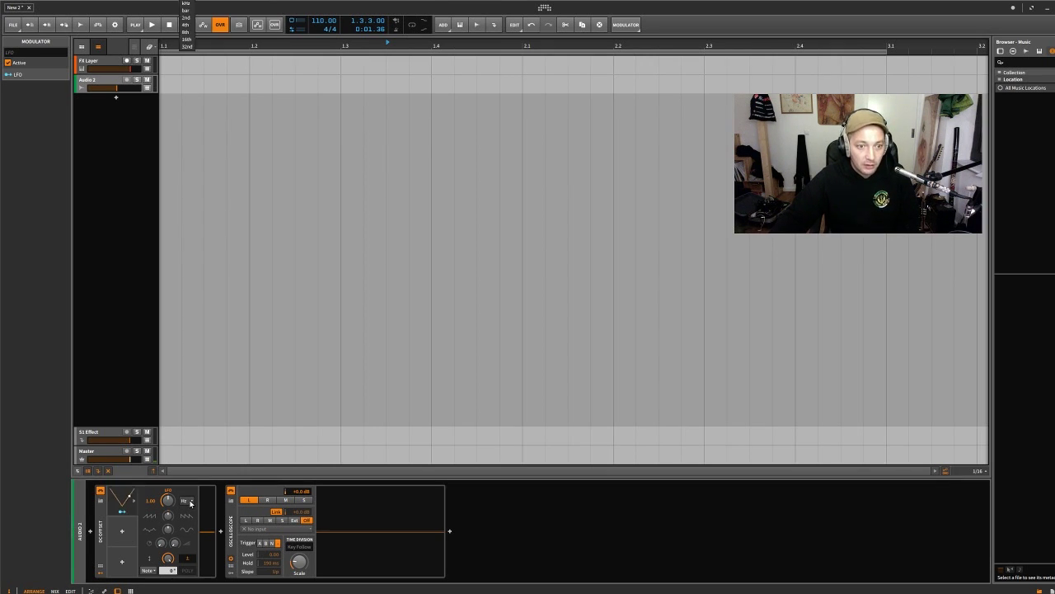
click(187, 4)
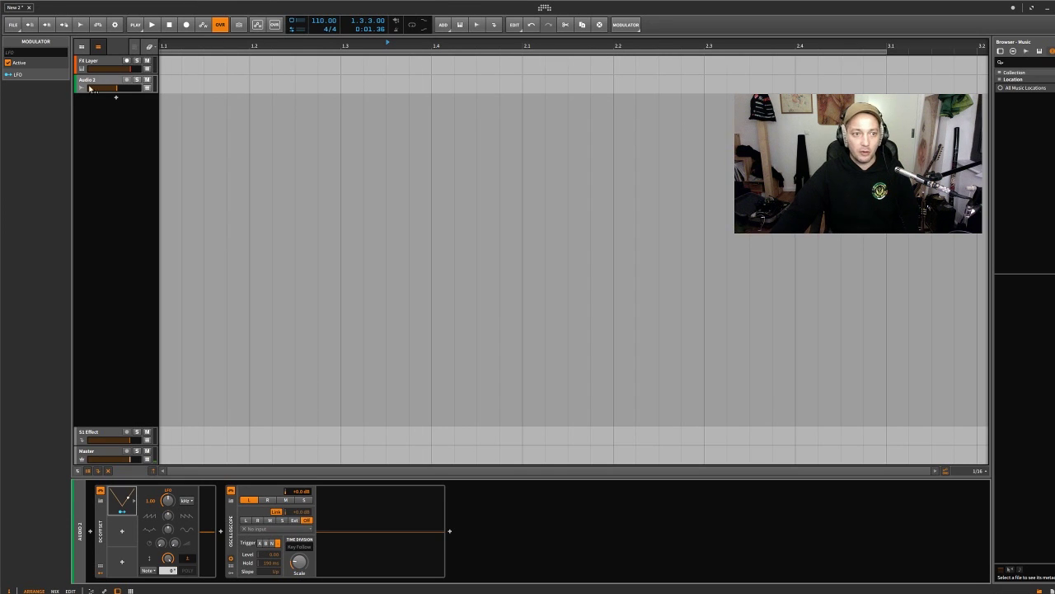
Bring up the LFO's rate unit choices again and reselect kHz.
click(102, 64)
click(102, 79)
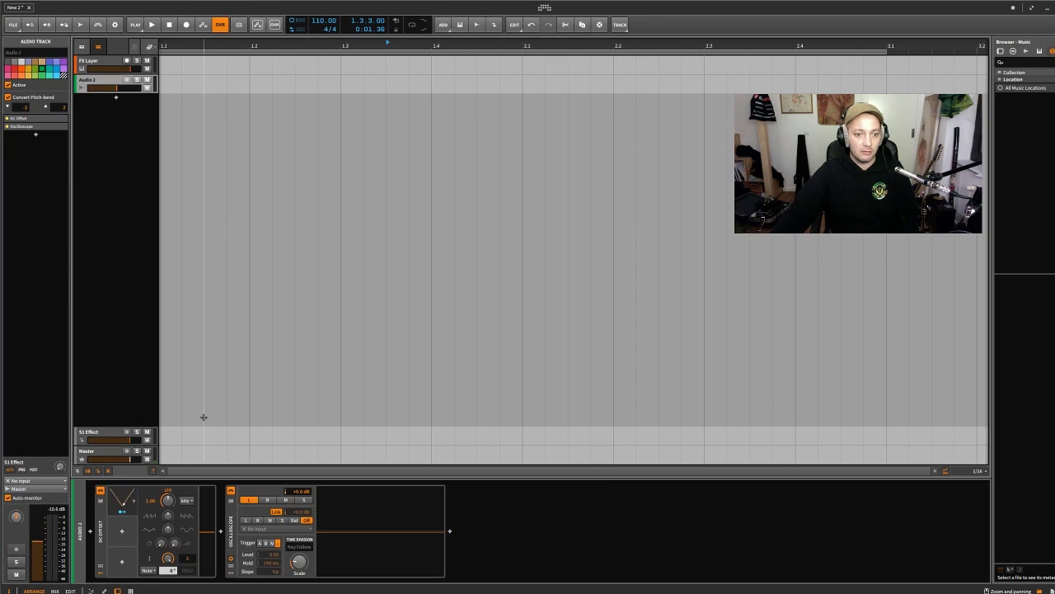
click(187, 500)
click(192, 502)
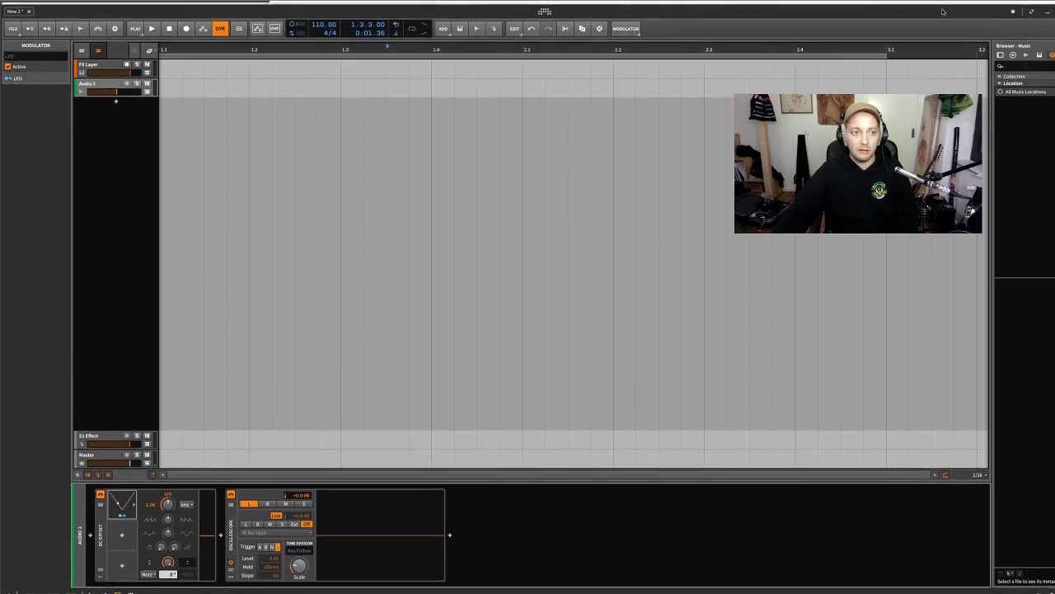
click(188, 501)
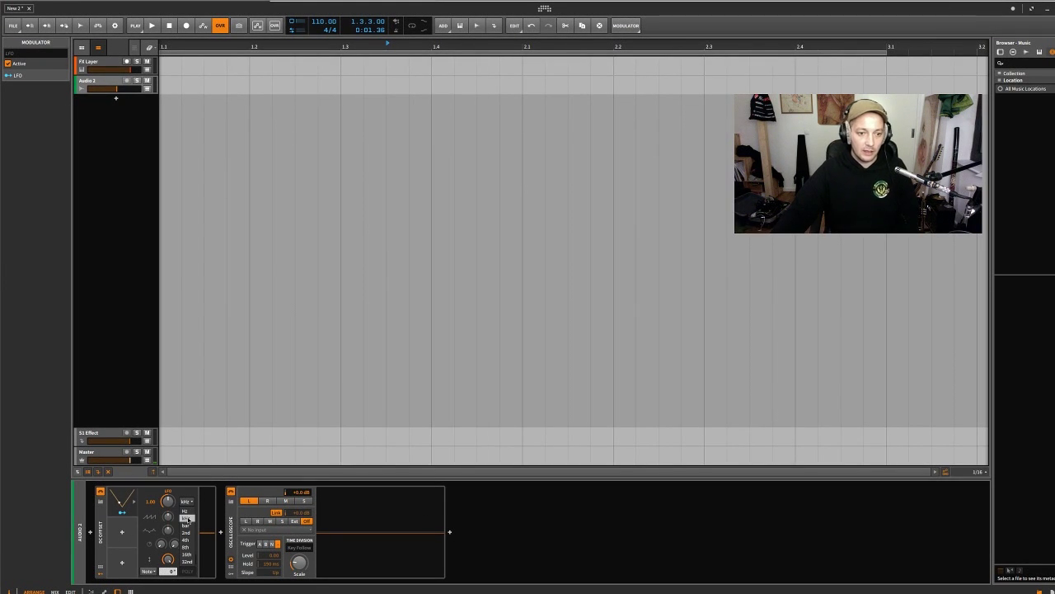
click(186, 518)
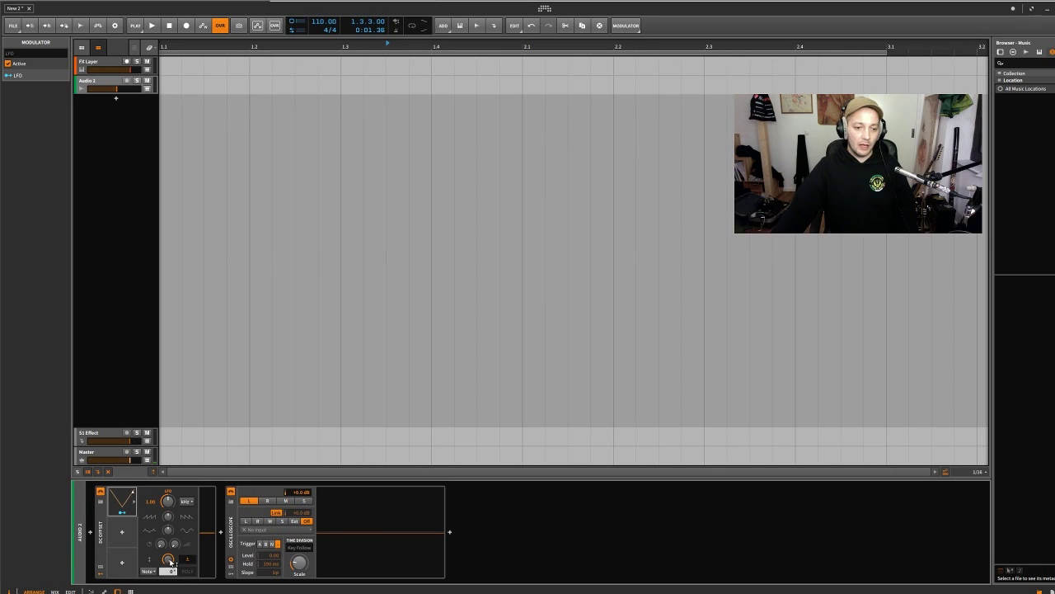
Map the LFO to the DC Offset amount with a modulation of 1.100 and lower the LFO's depth.
mouse_move(168, 559)
mouse_down()
mouse_move(169, 585)
mouse_move(169, 561)
mouse_up()
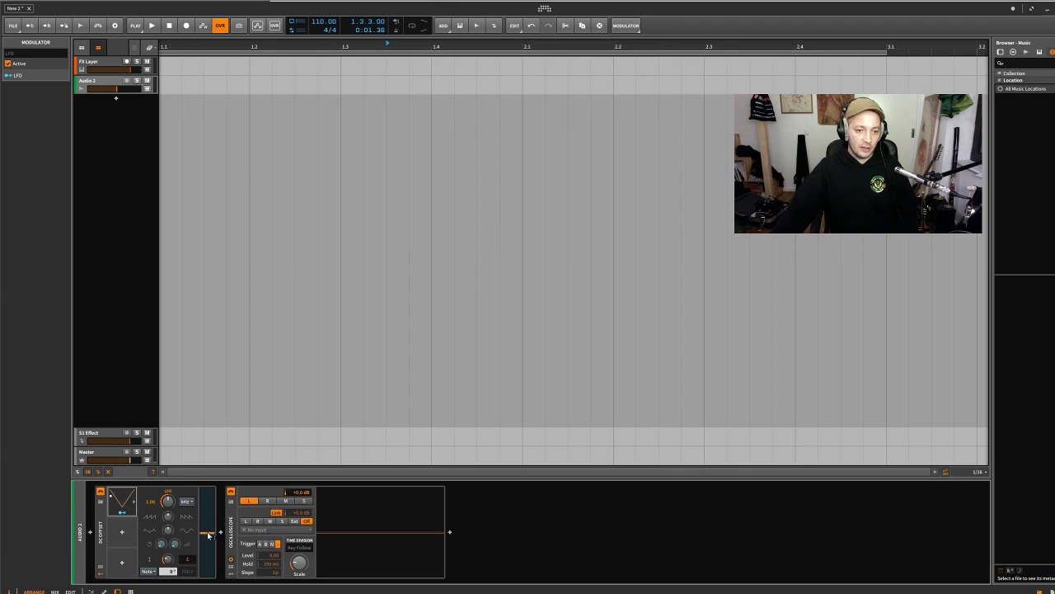
drag(207, 535, 207, 481)
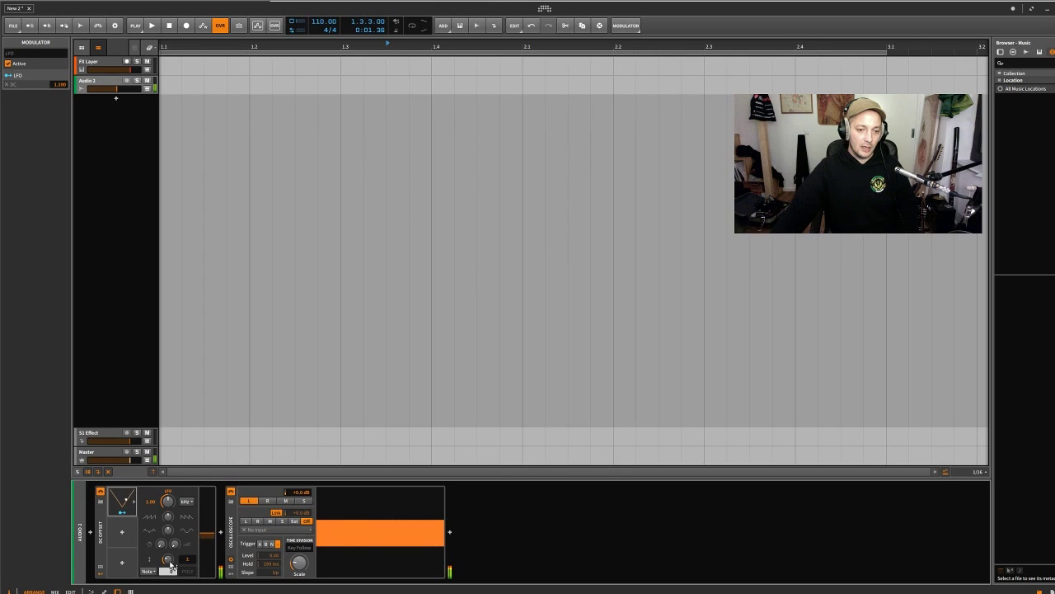
drag(168, 561, 168, 575)
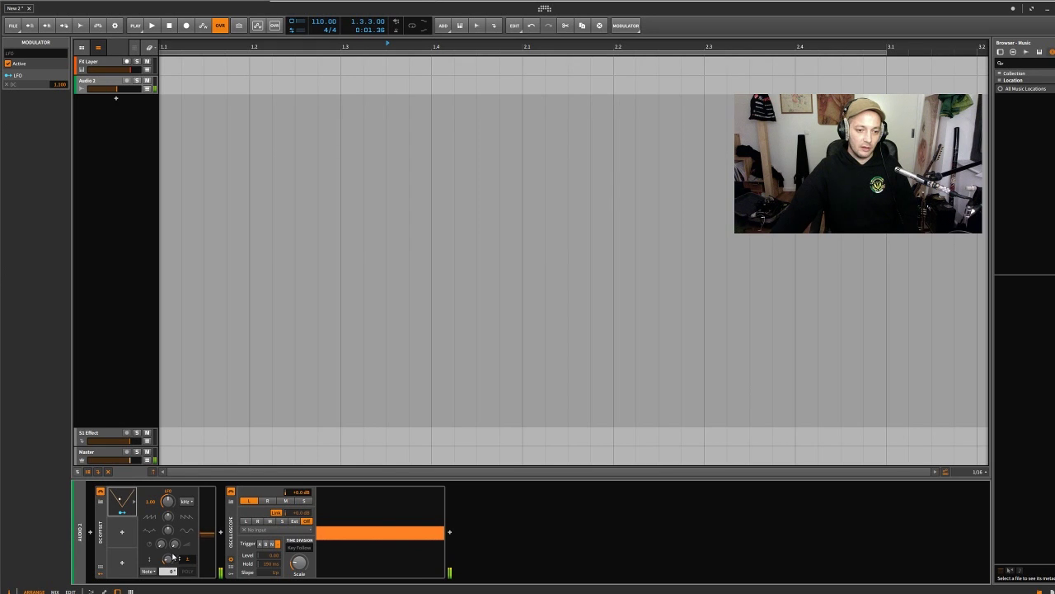
Lower the LFO's rate to about 0.10 kHz.
drag(169, 502, 169, 504)
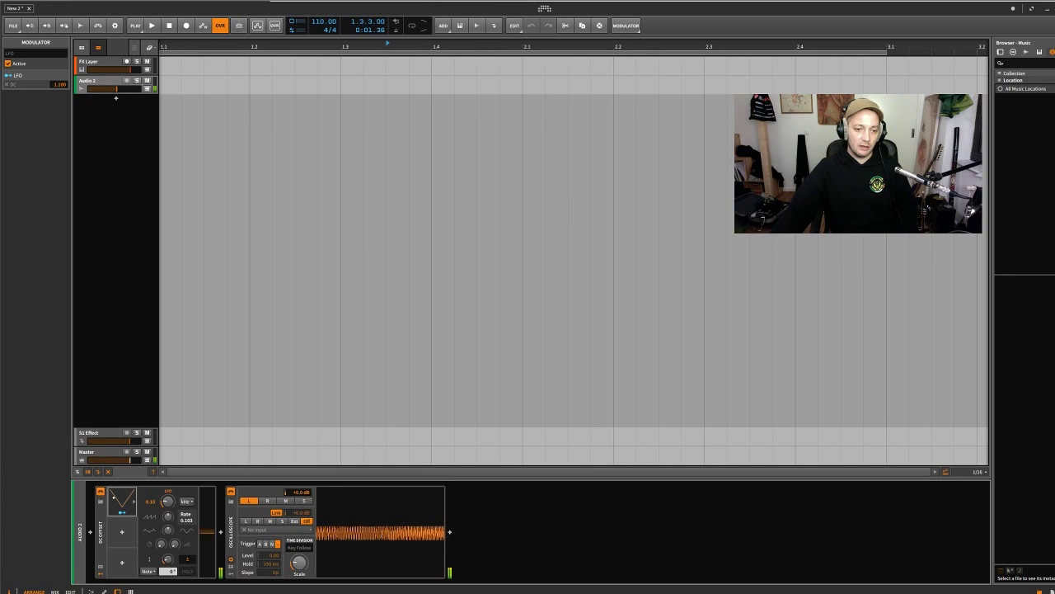
drag(169, 504, 169, 504)
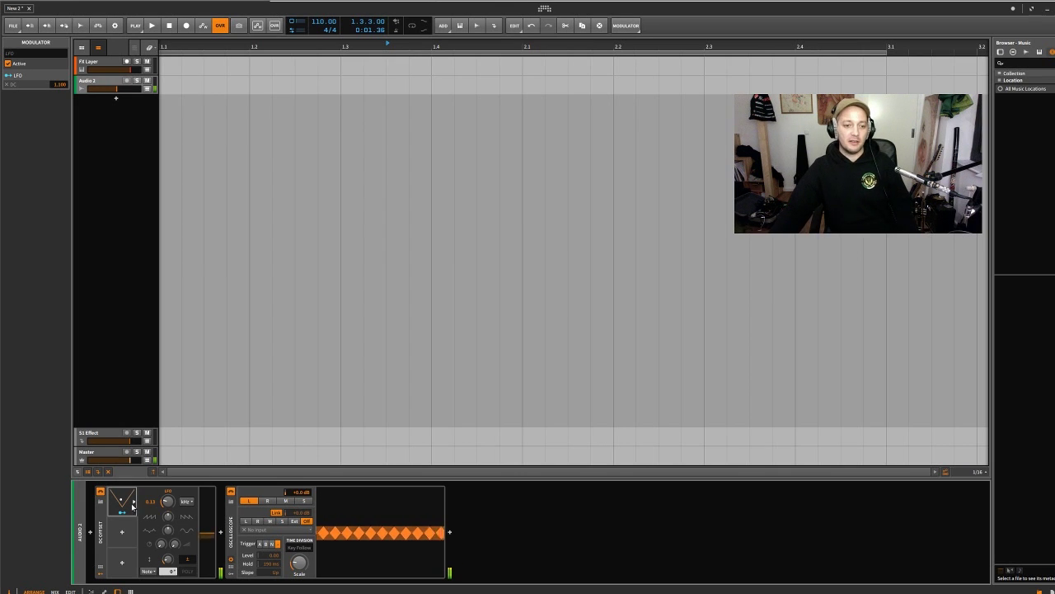
mouse_move(167, 501)
mouse_down()
mouse_move(167, 511)
mouse_move(167, 501)
mouse_up()
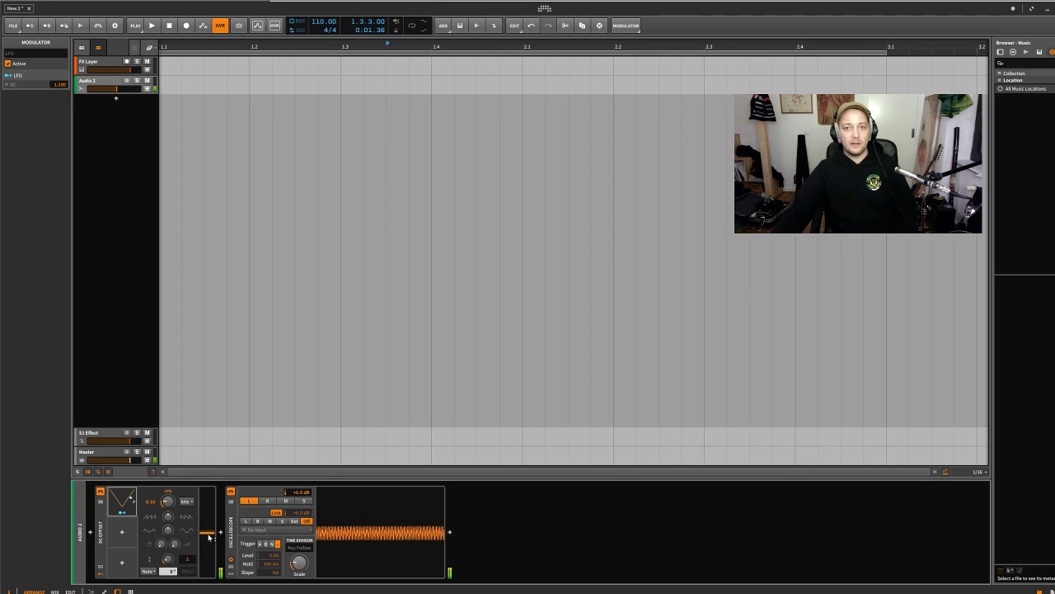
Raise the LFO's rate to 0.14 kHz.
mouse_move(208, 537)
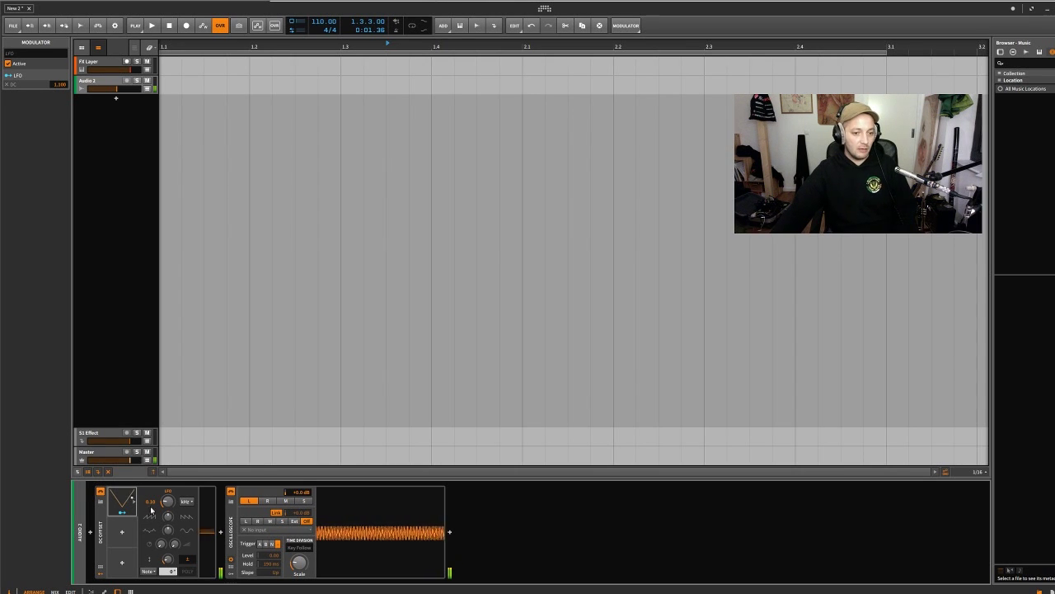
drag(167, 501, 171, 505)
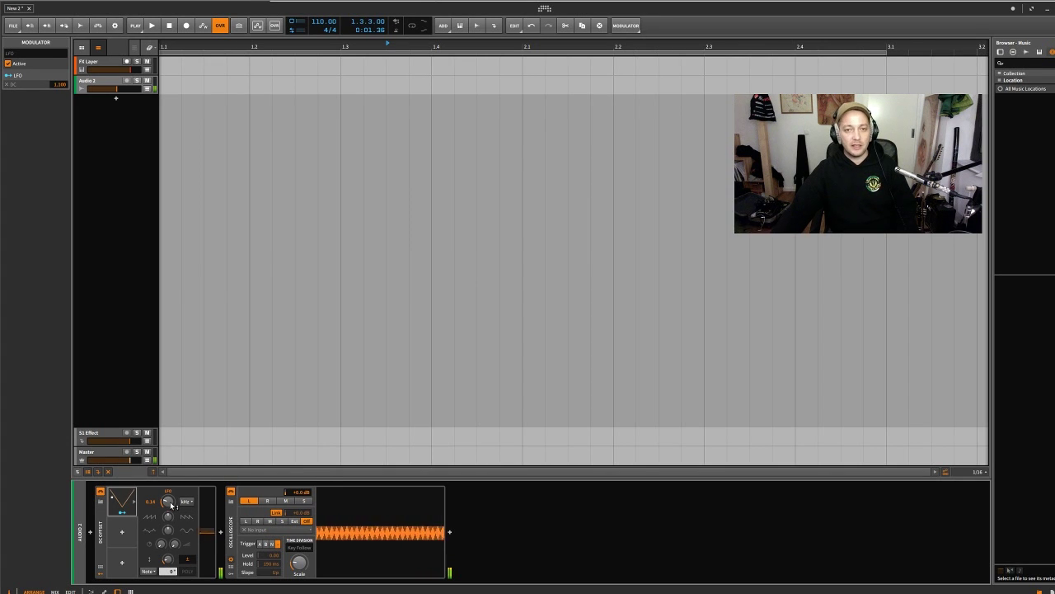
mouse_move(170, 505)
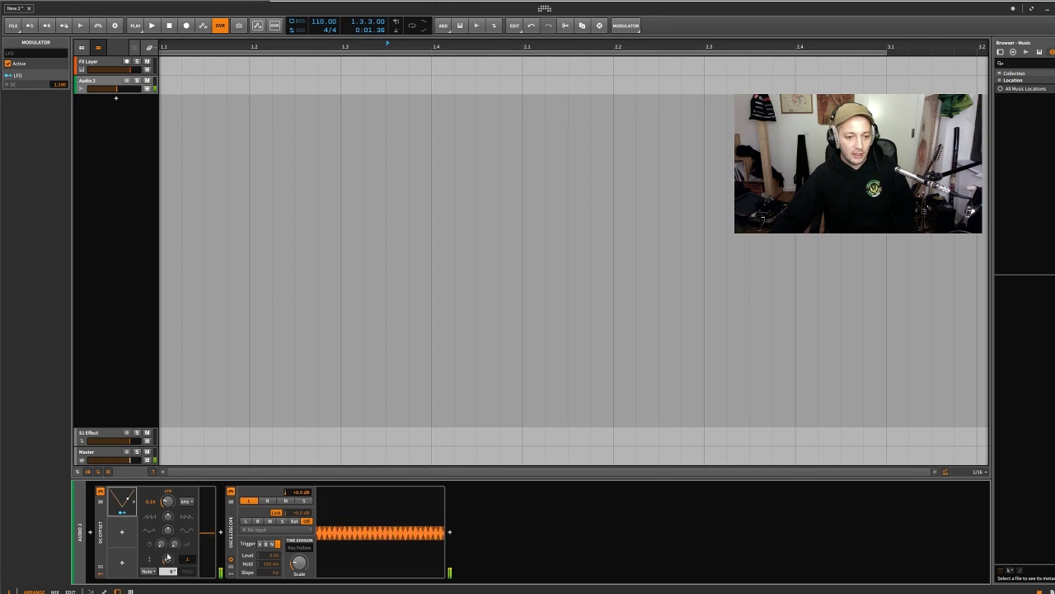
Vary the LFO's depth down and up again, and leave it at 0.000 %.
drag(168, 558, 168, 560)
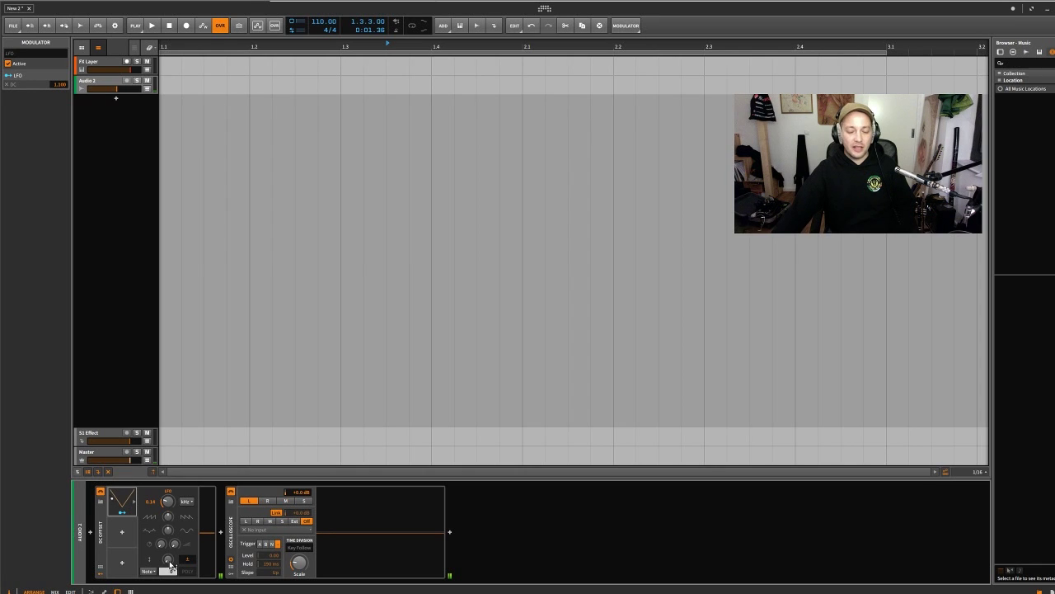
mouse_move(171, 565)
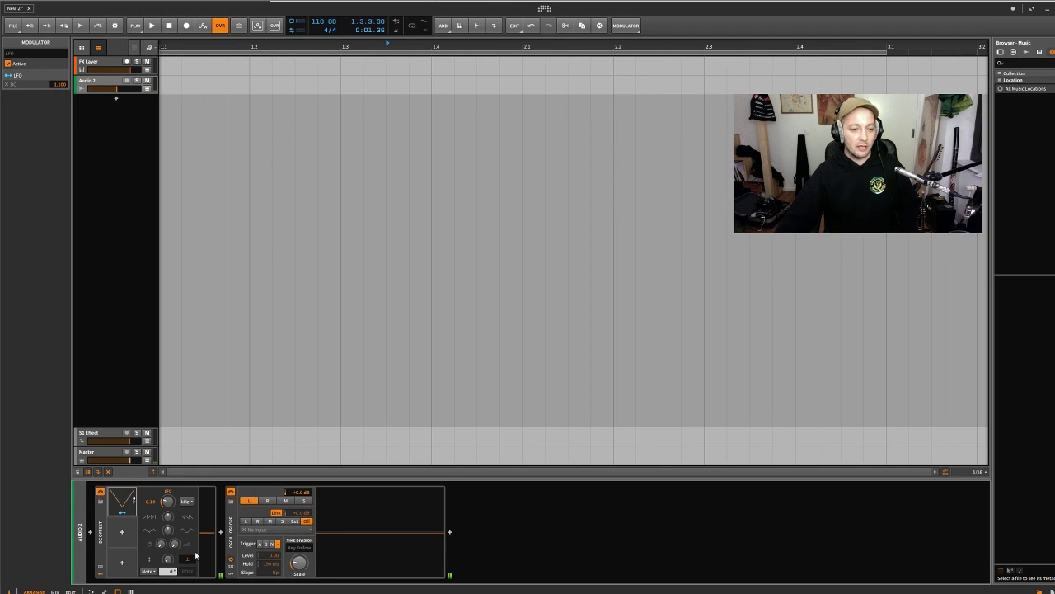
mouse_move(169, 564)
mouse_down()
mouse_move(170, 546)
mouse_move(169, 570)
mouse_up()
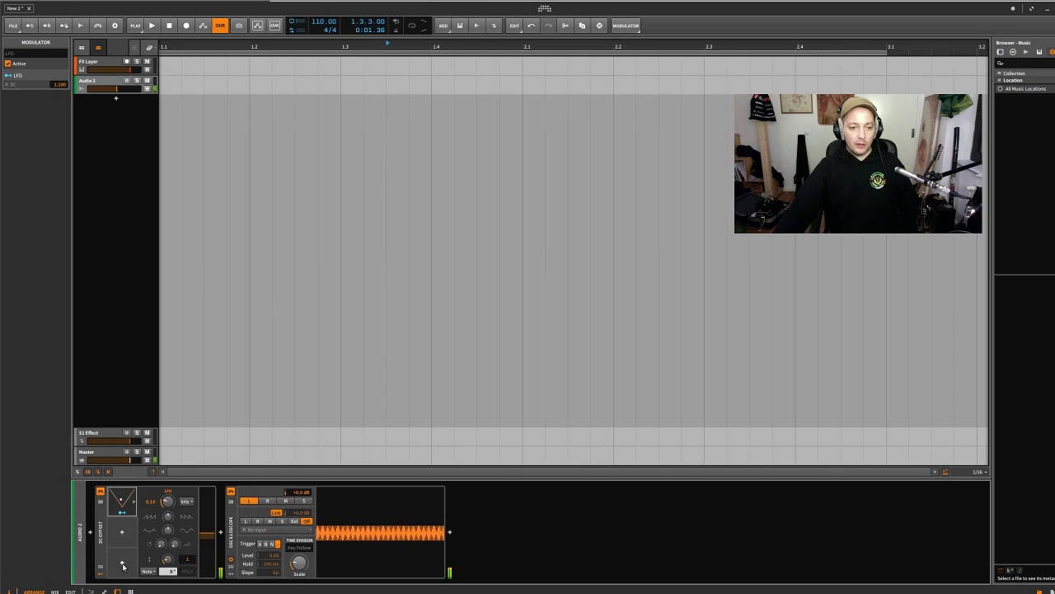
mouse_move(168, 561)
mouse_down()
mouse_move(168, 576)
mouse_move(169, 558)
mouse_up()
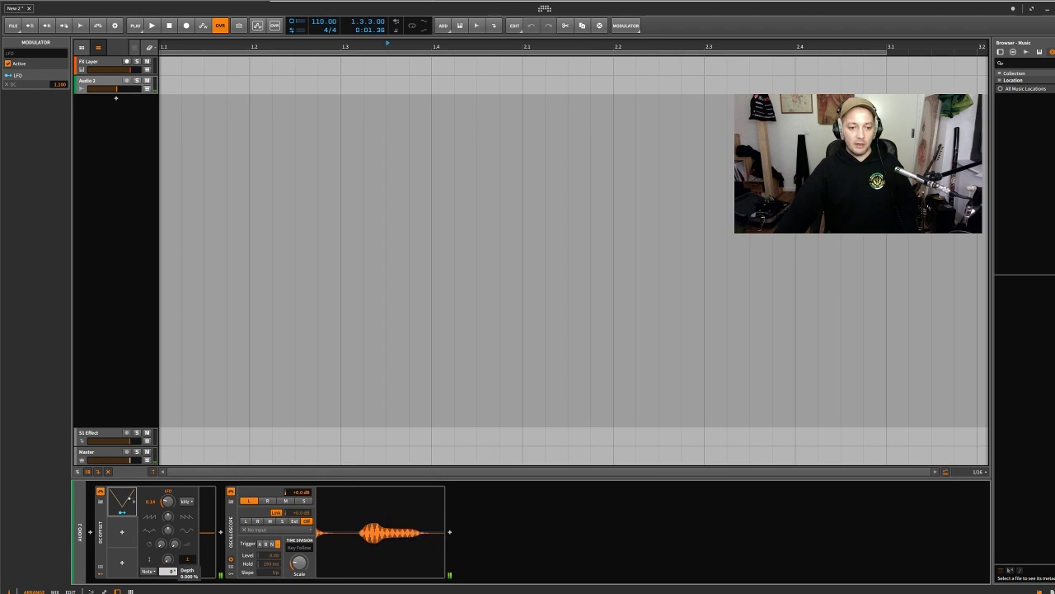
Add an ADSR modulator to the DC Offset device in its lowest free modulator slot.
click(123, 562)
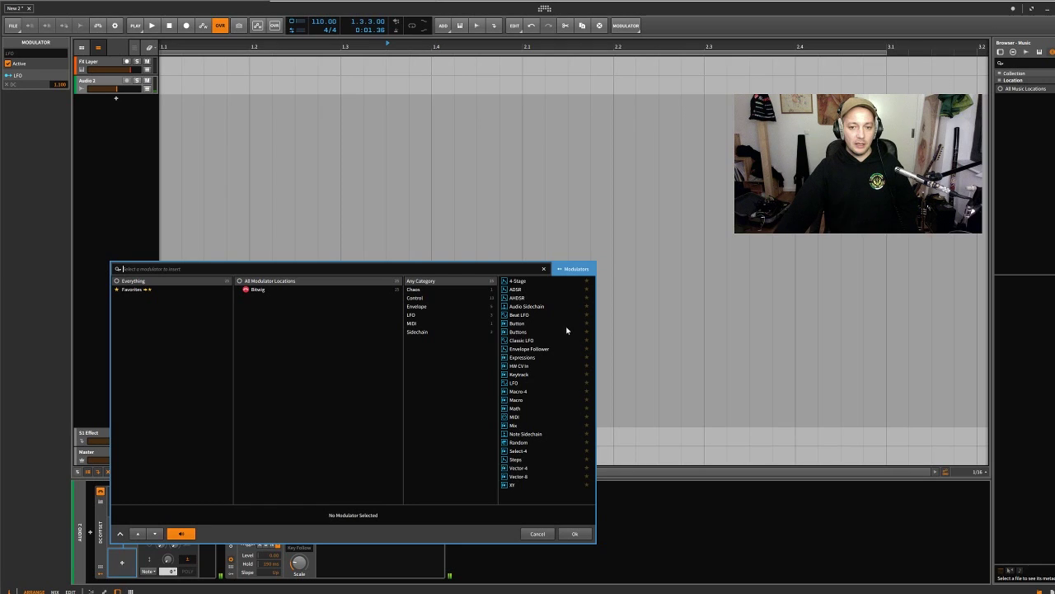
click(517, 290)
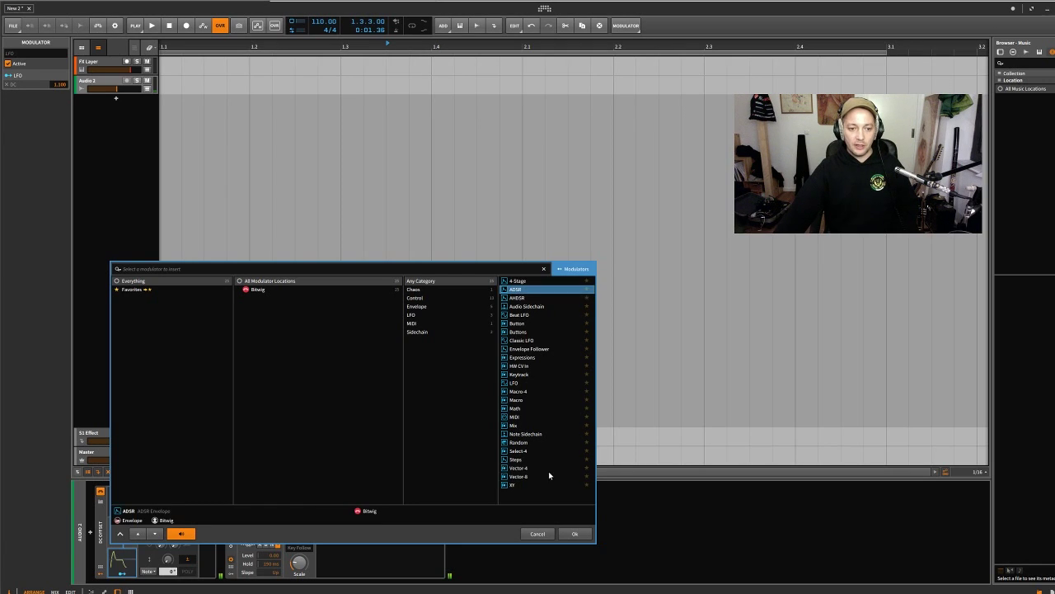
click(576, 533)
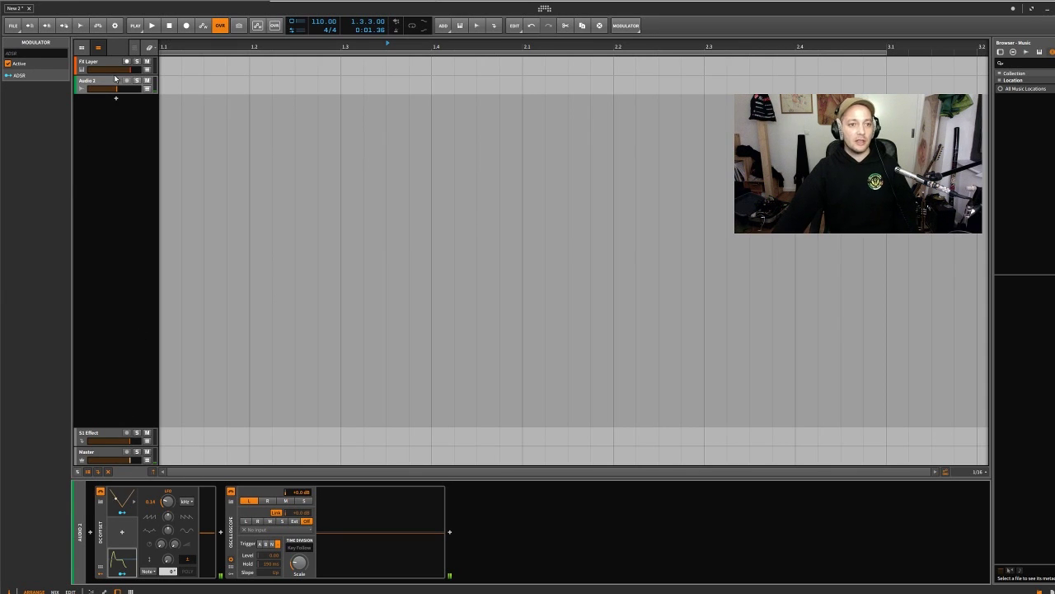
Add an empty instrument track below Audio 2, without inserting any device into it.
double_click(116, 102)
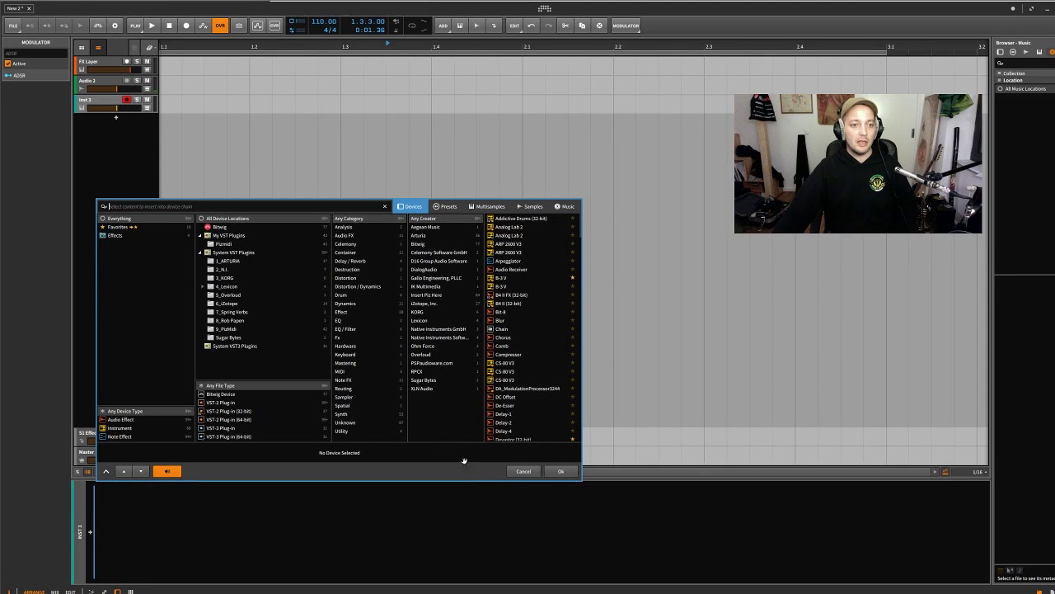
click(512, 472)
right_click(120, 156)
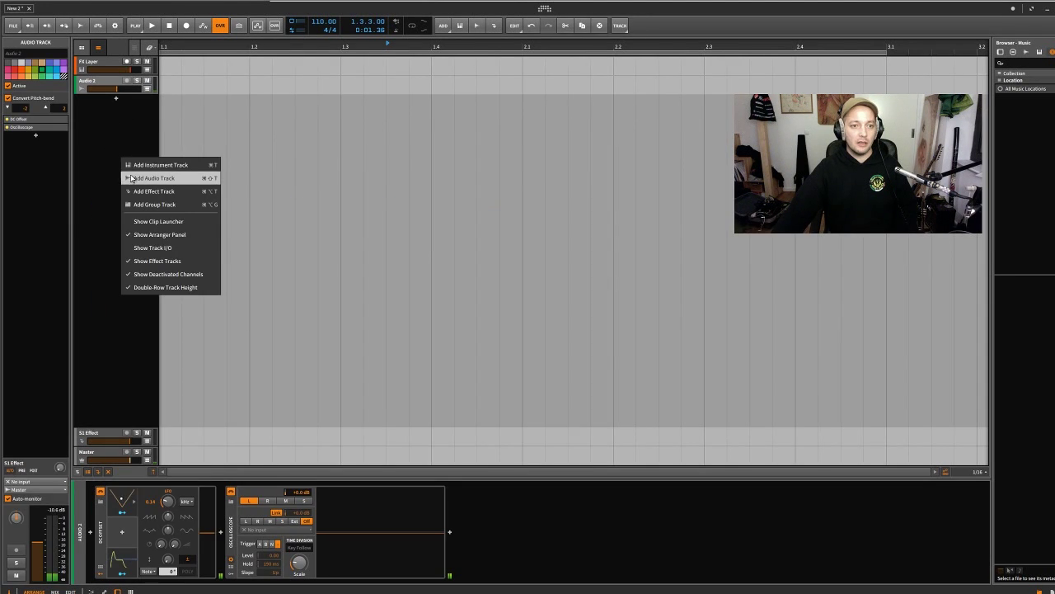
click(147, 167)
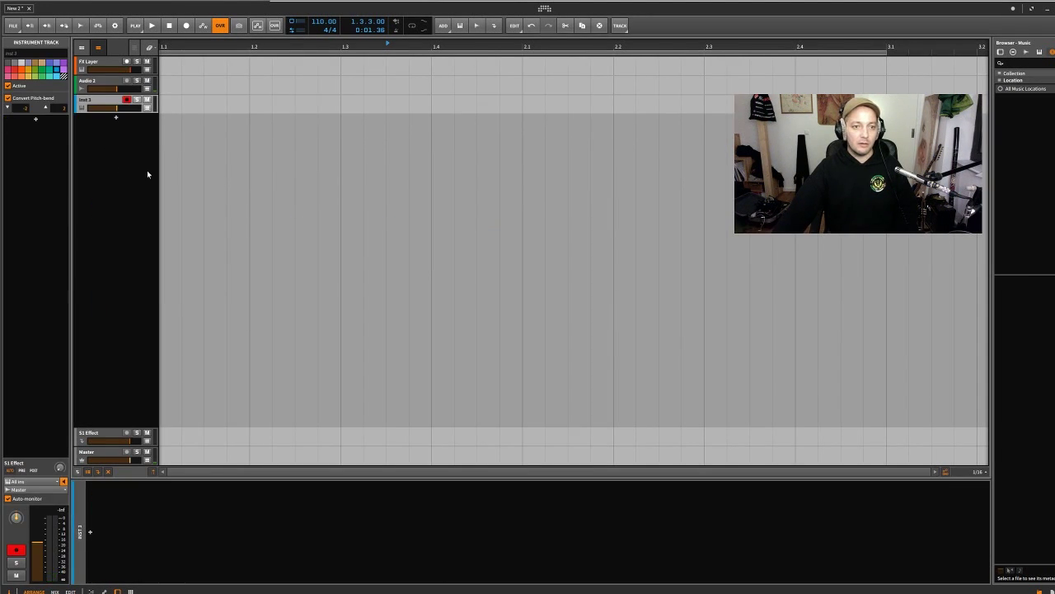
Move the DC Offset and Oscilloscope devices together from Audio 2 to the new instrument track.
click(96, 84)
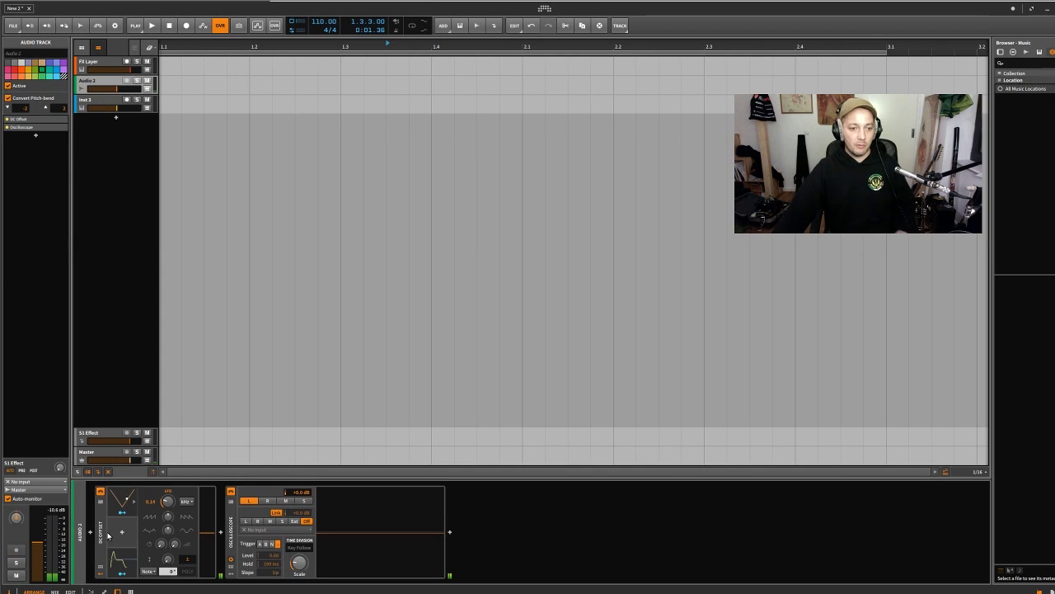
shift+click(231, 532)
drag(101, 533, 104, 104)
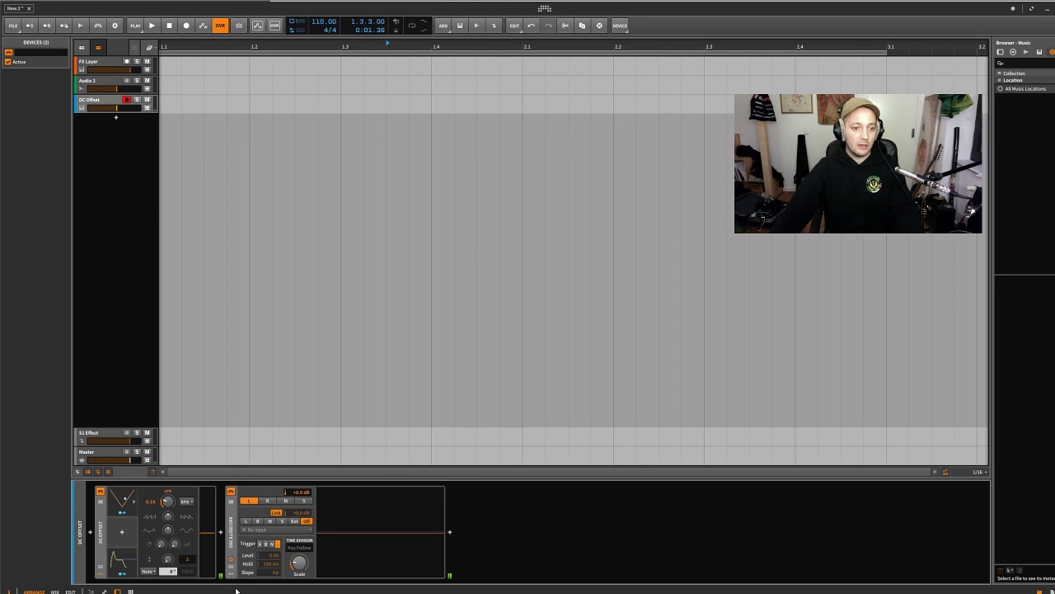
Map the ADSR modulator to the LFO's depth with a modulation of 0.750.
click(125, 575)
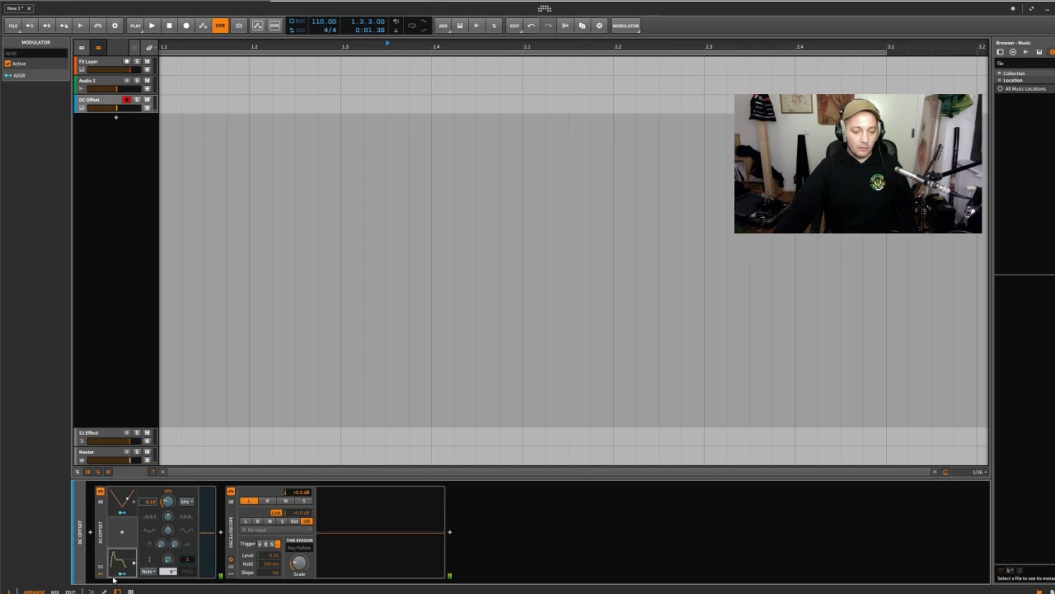
drag(168, 561, 167, 499)
click(123, 575)
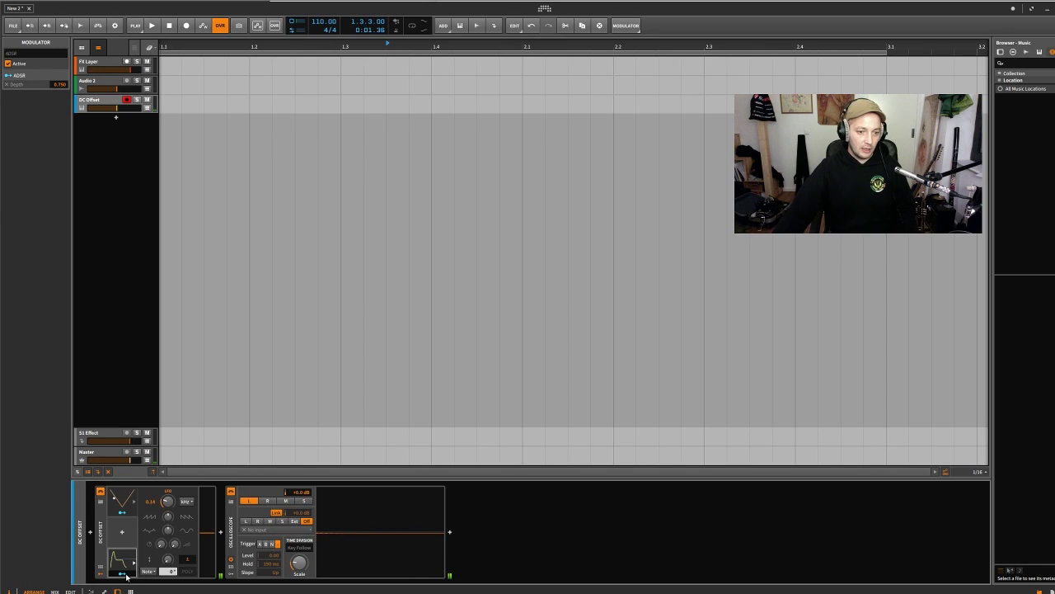
Shape the ADSR envelope into a short pluck with a near-instant attack, short decay and no sustain.
click(134, 567)
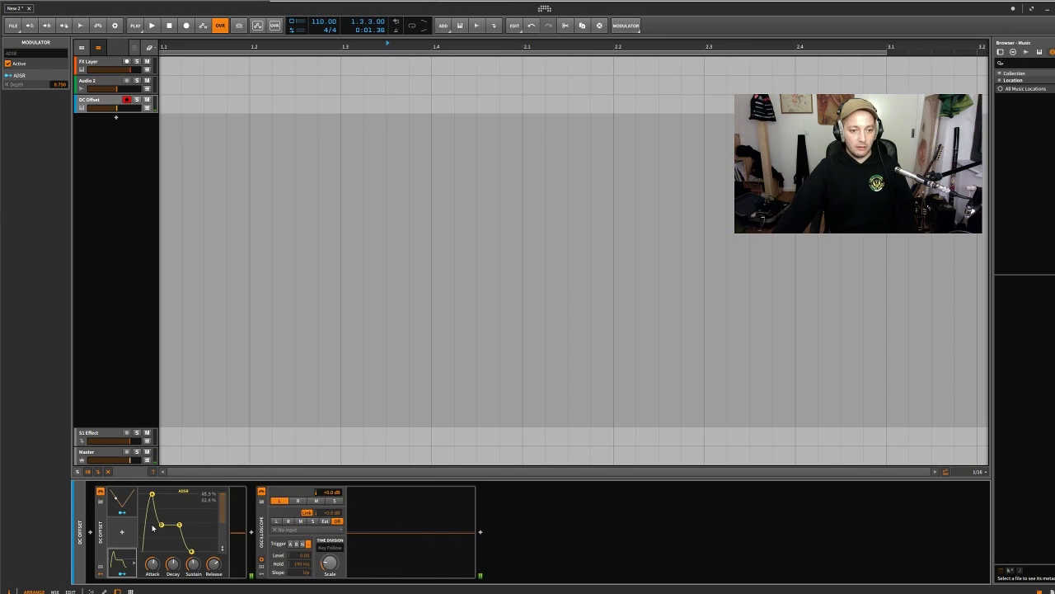
drag(152, 494, 178, 556)
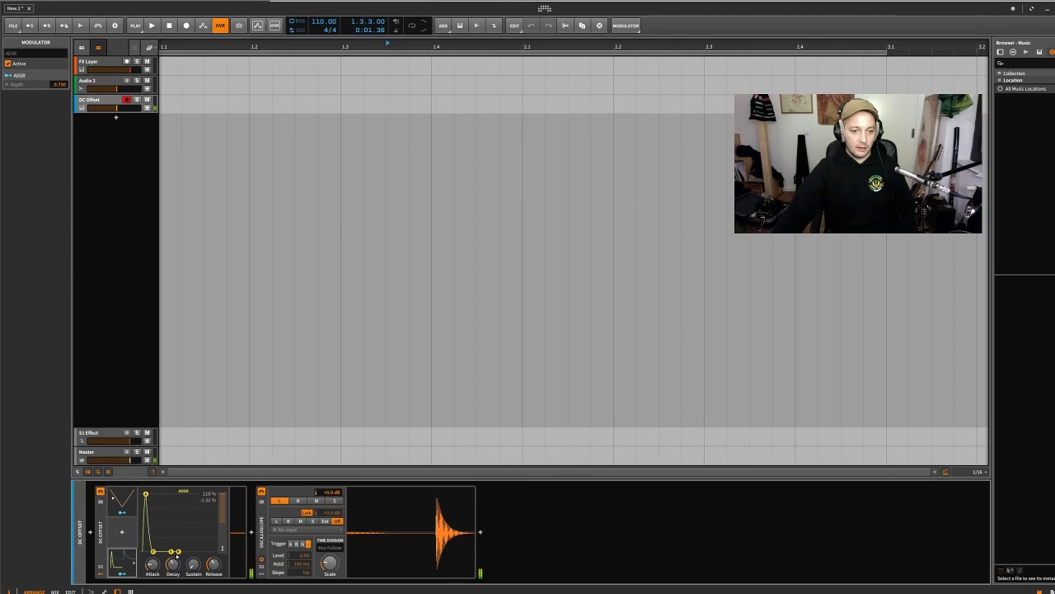
drag(146, 493, 143, 495)
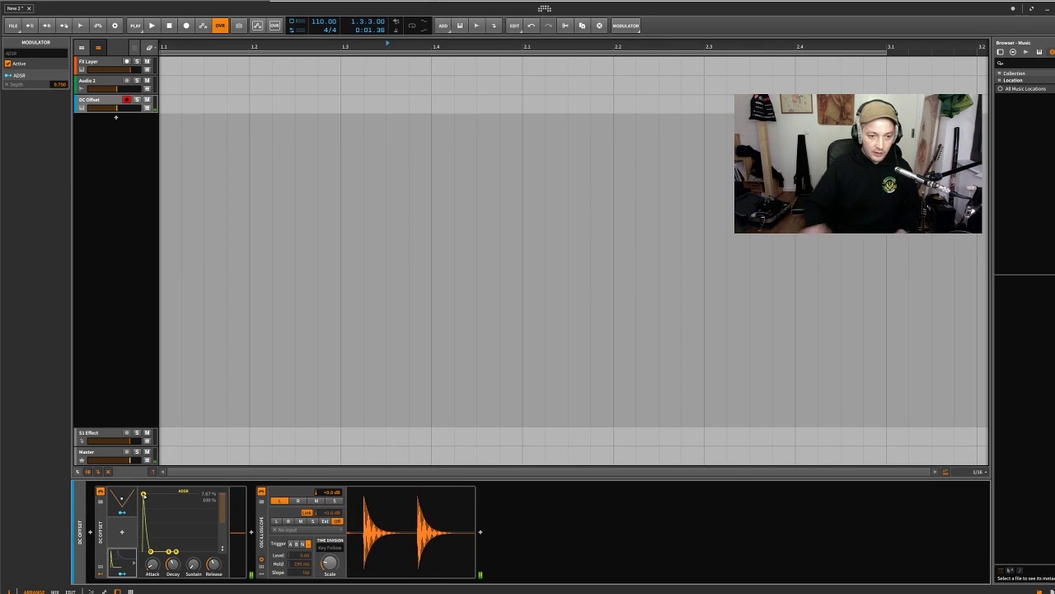
Reopen the LFO's settings and raise its rate to about 0.26 kHz.
click(130, 502)
drag(169, 501, 178, 495)
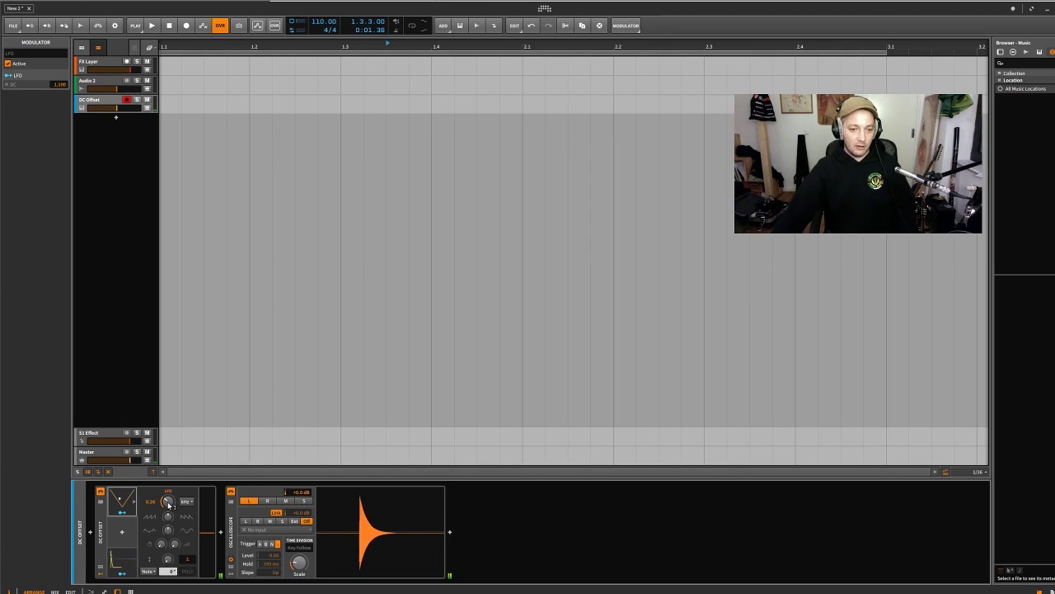
mouse_move(169, 508)
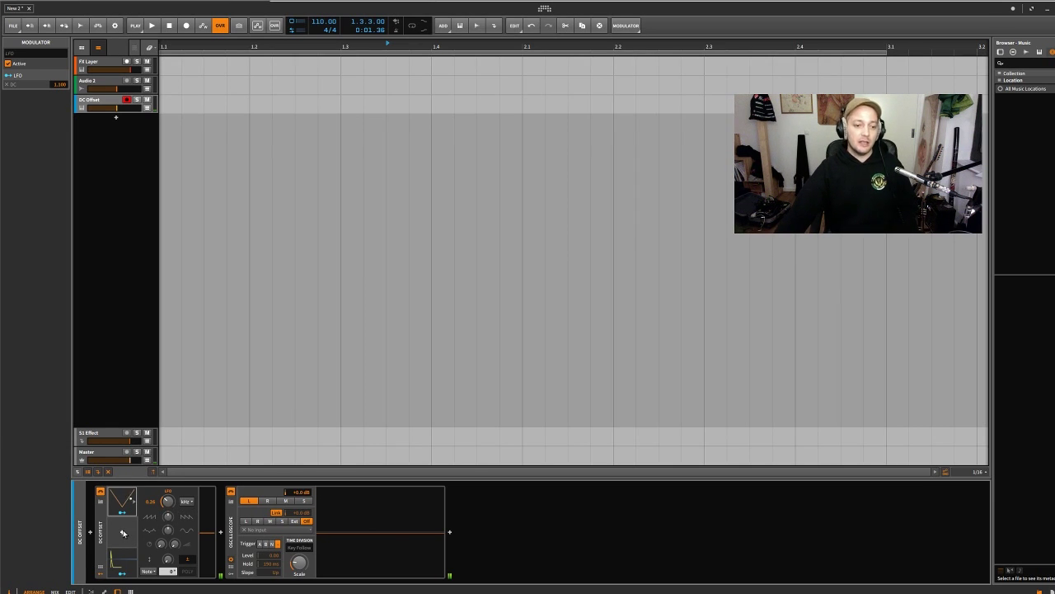
Find the Keytrack modulator with the search term "key" and add it to the DC Offset's free middle slot.
click(123, 533)
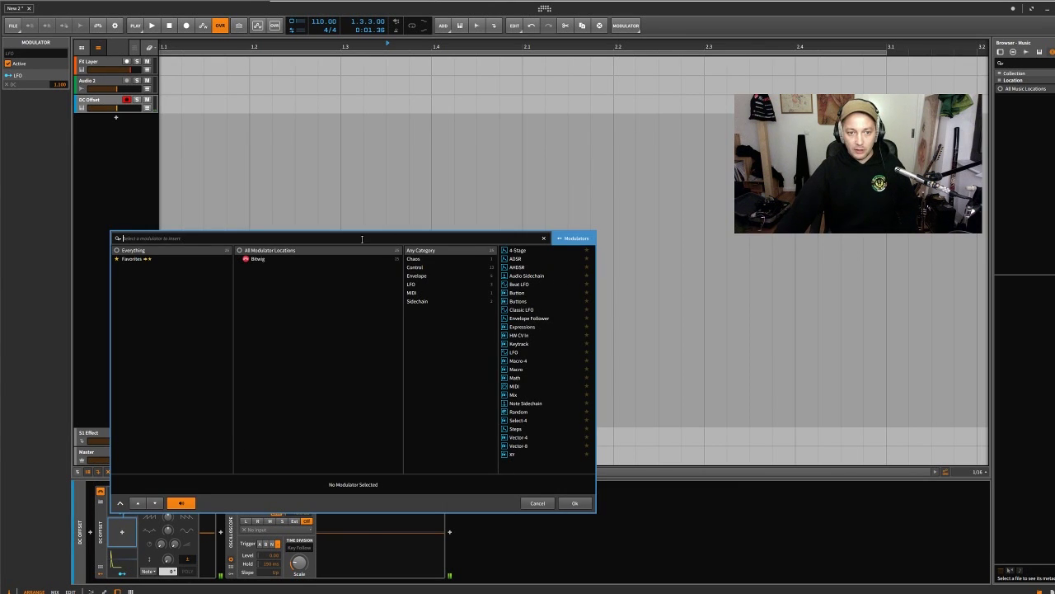
text(key)
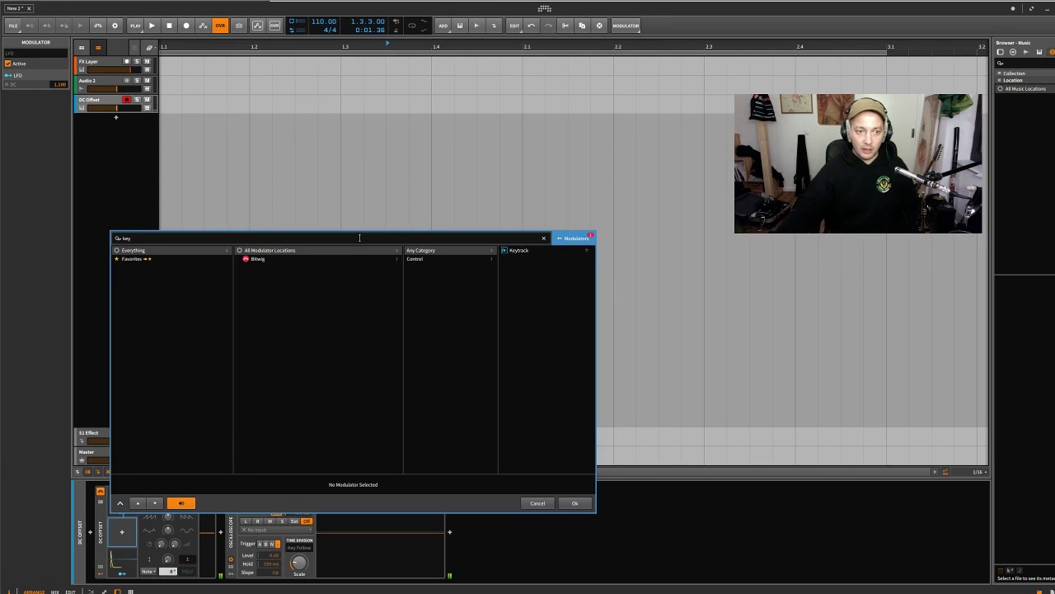
click(534, 252)
click(574, 503)
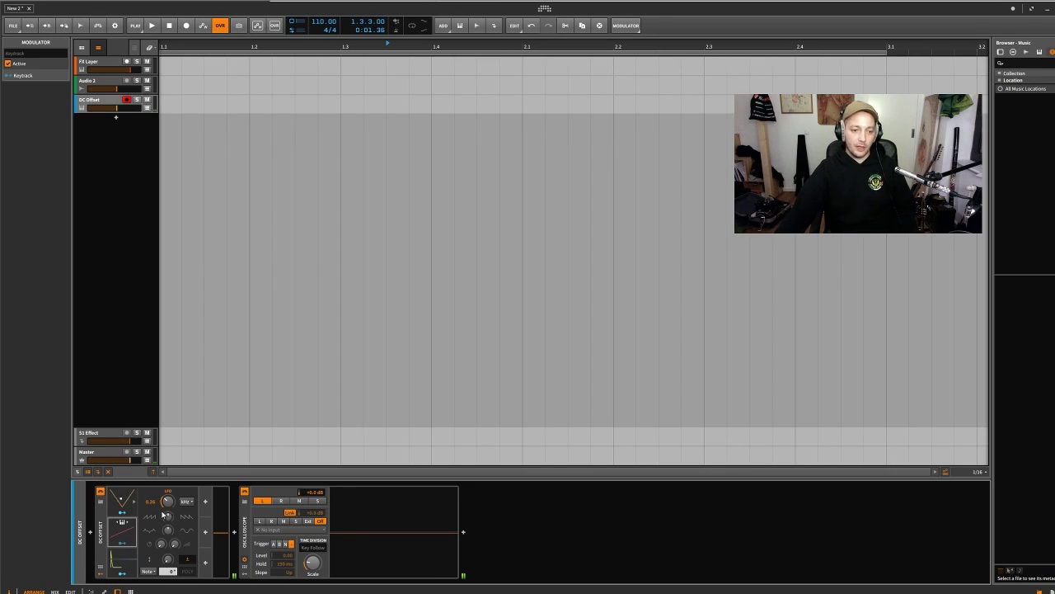
Map the Keytrack modulator to the LFO's rate with a modulation of about +0.07.
click(123, 544)
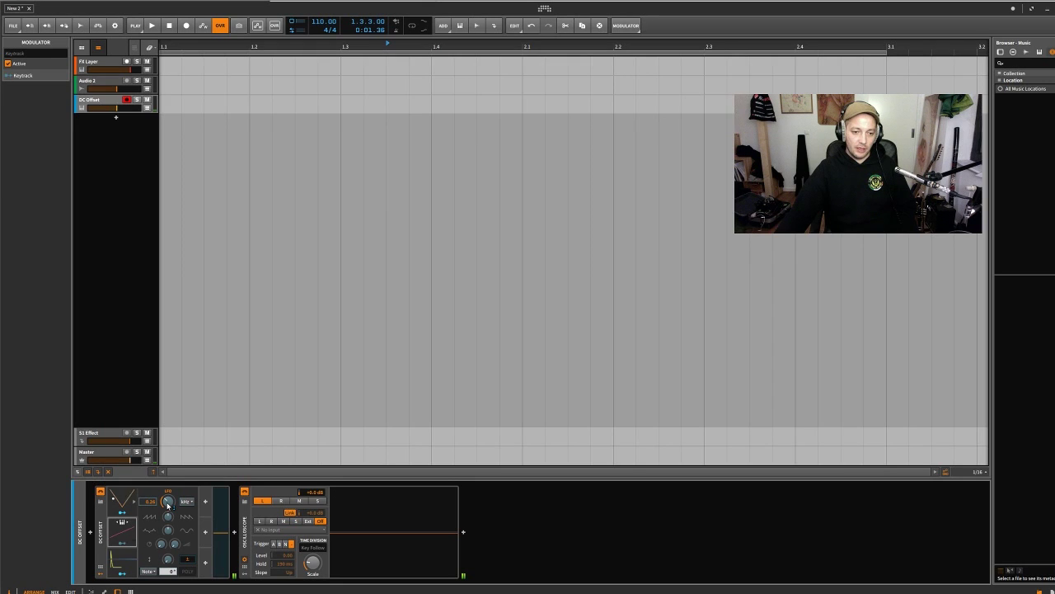
drag(167, 500, 167, 495)
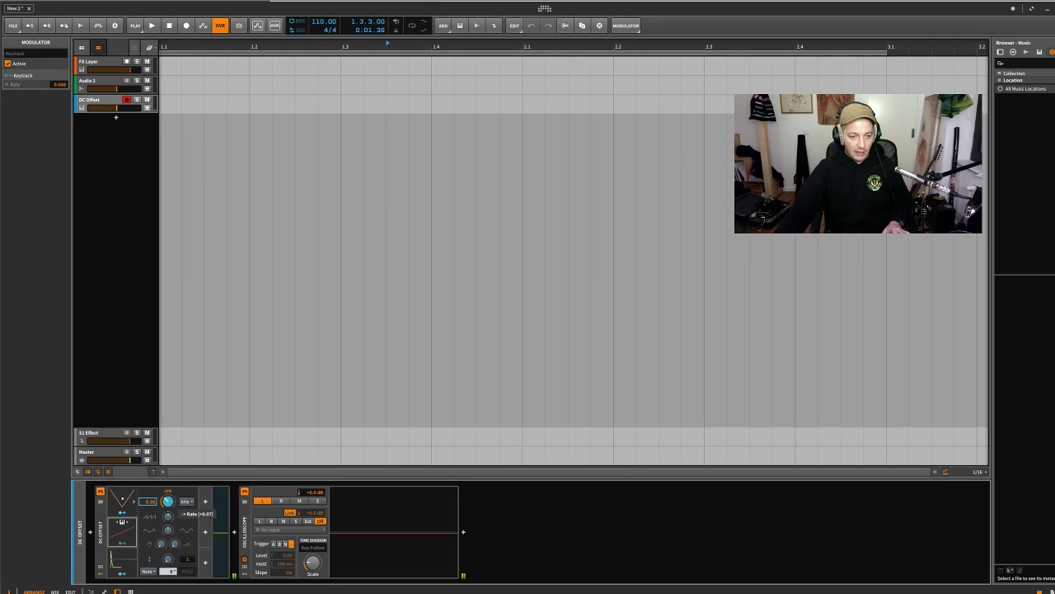
click(124, 546)
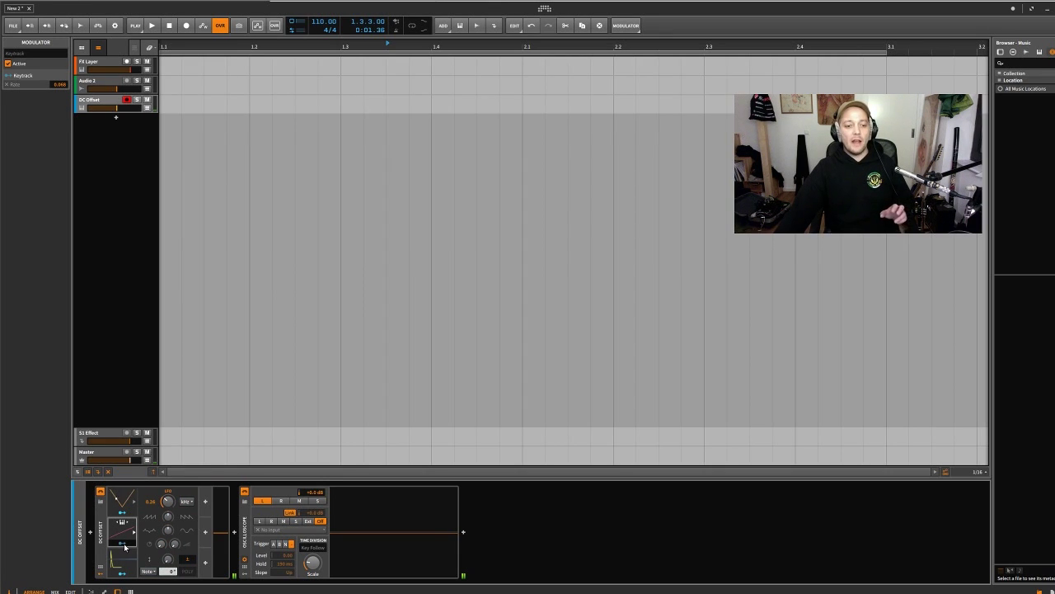
mouse_move(172, 507)
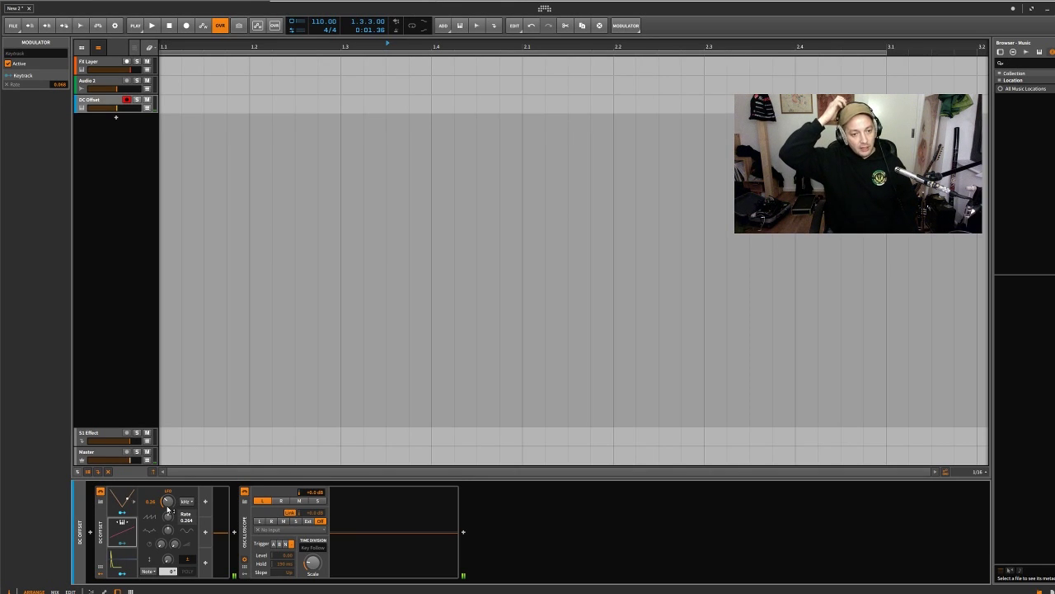
Switch the Keytrack modulator to Relative mode and collapse its settings.
click(134, 535)
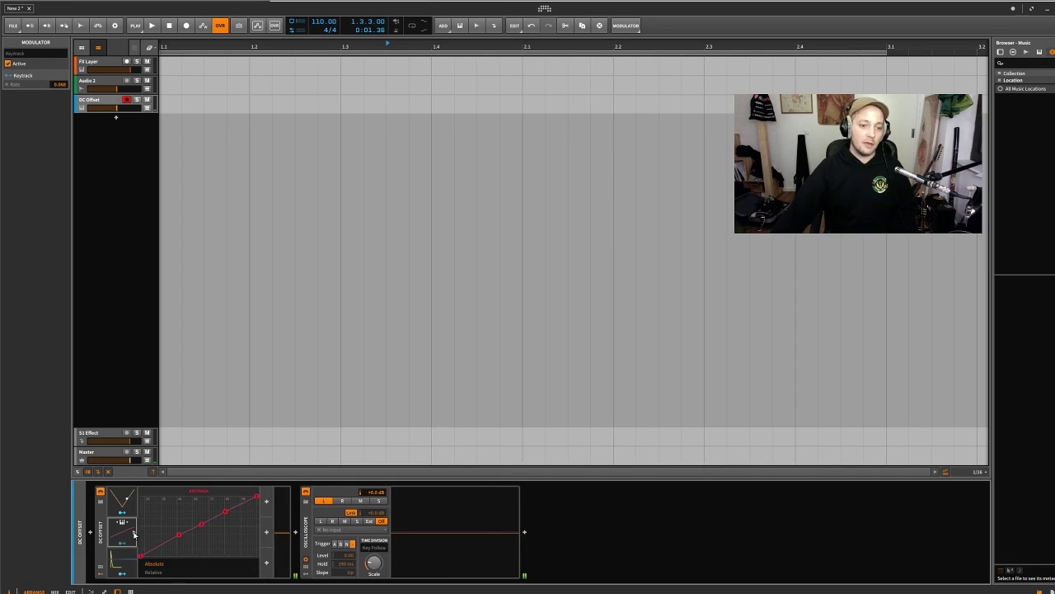
click(154, 572)
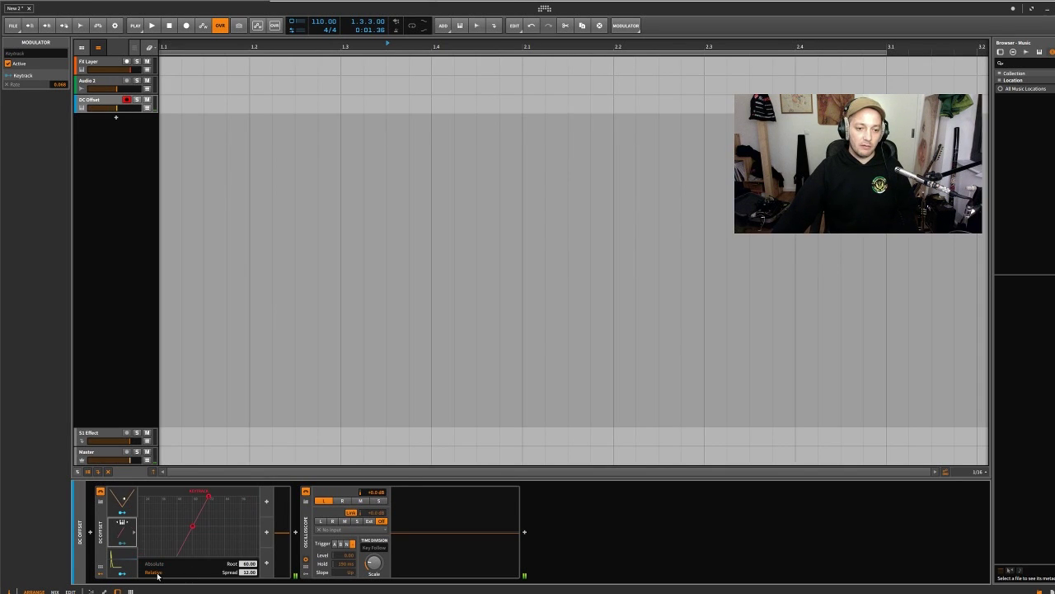
click(134, 535)
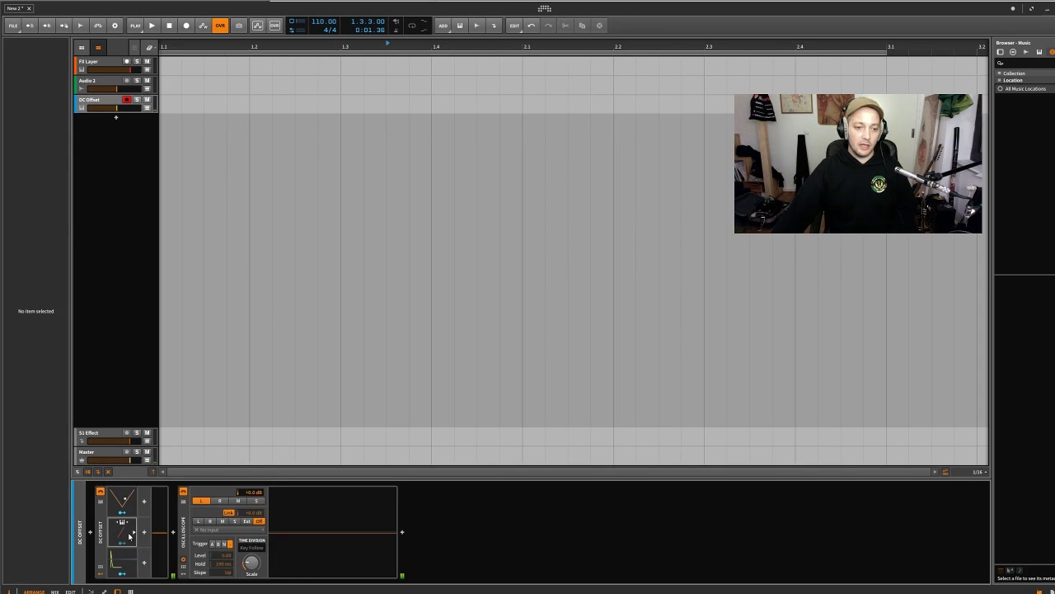
Reopen the LFO's settings and remove the Keytrack modulation from its rate.
click(125, 545)
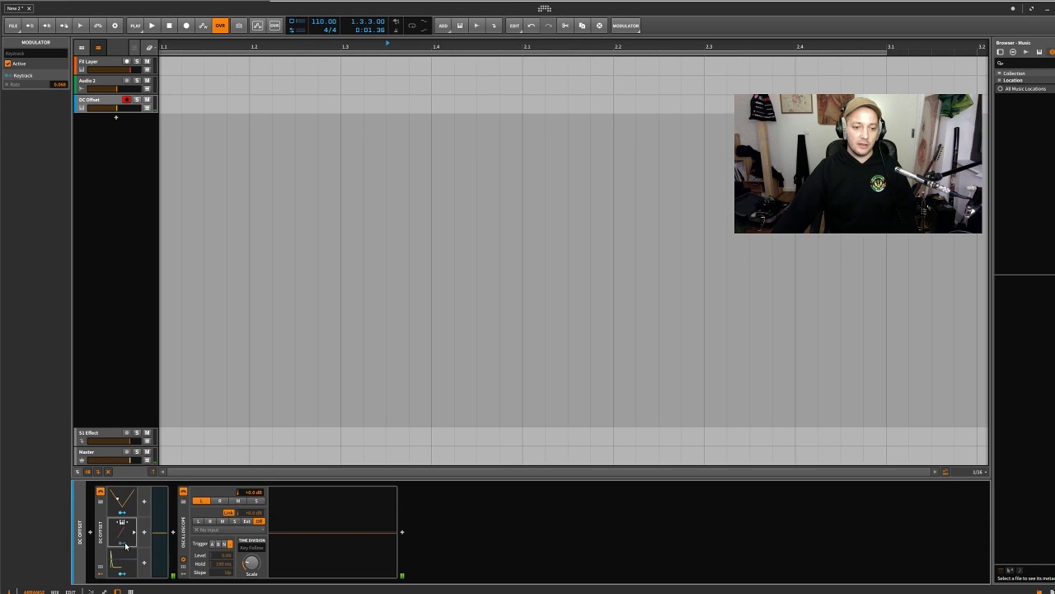
click(134, 501)
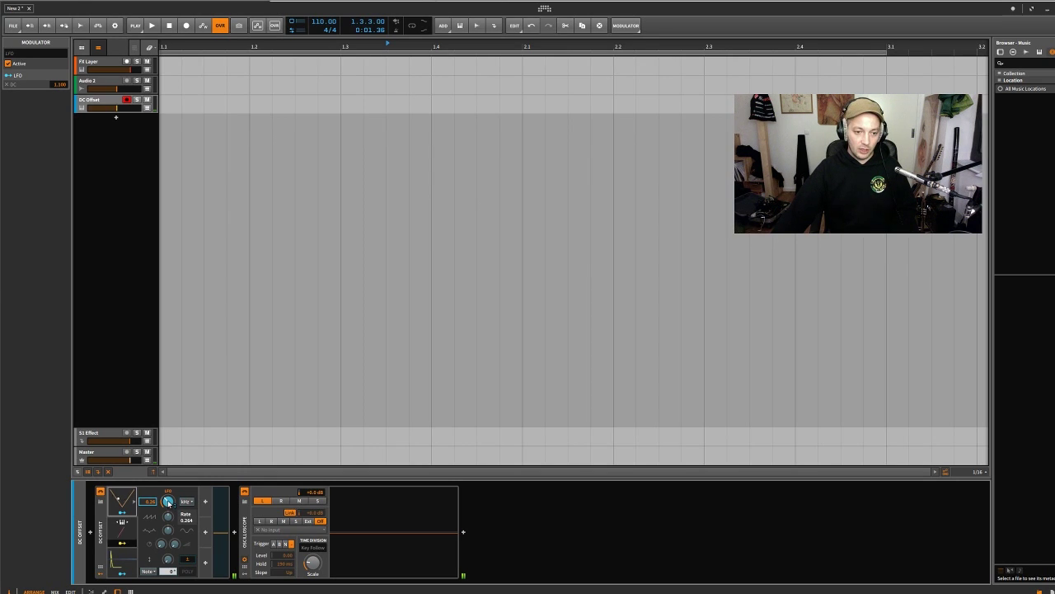
right_click(168, 503)
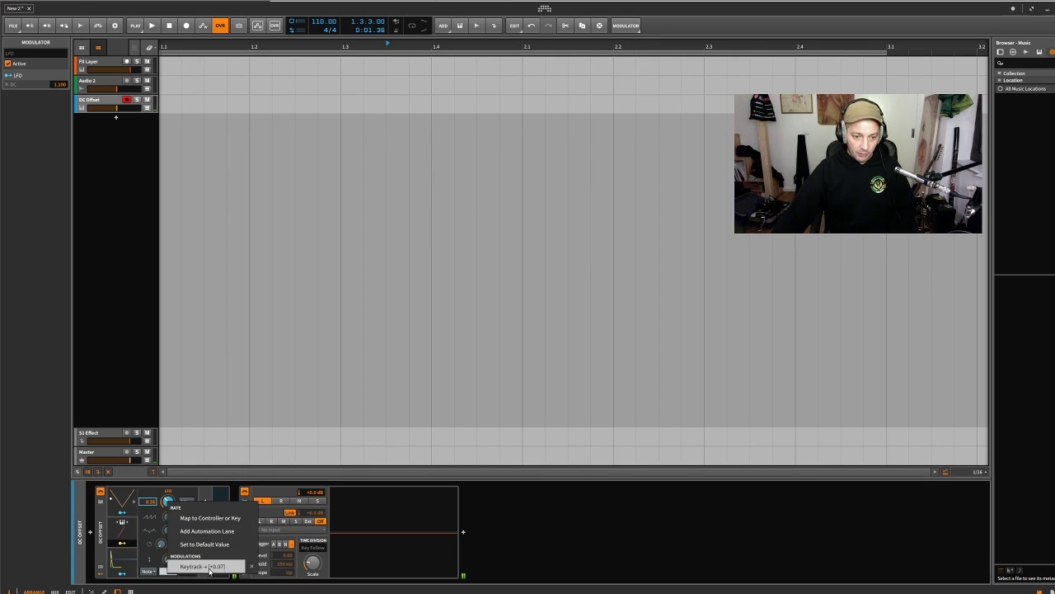
click(252, 568)
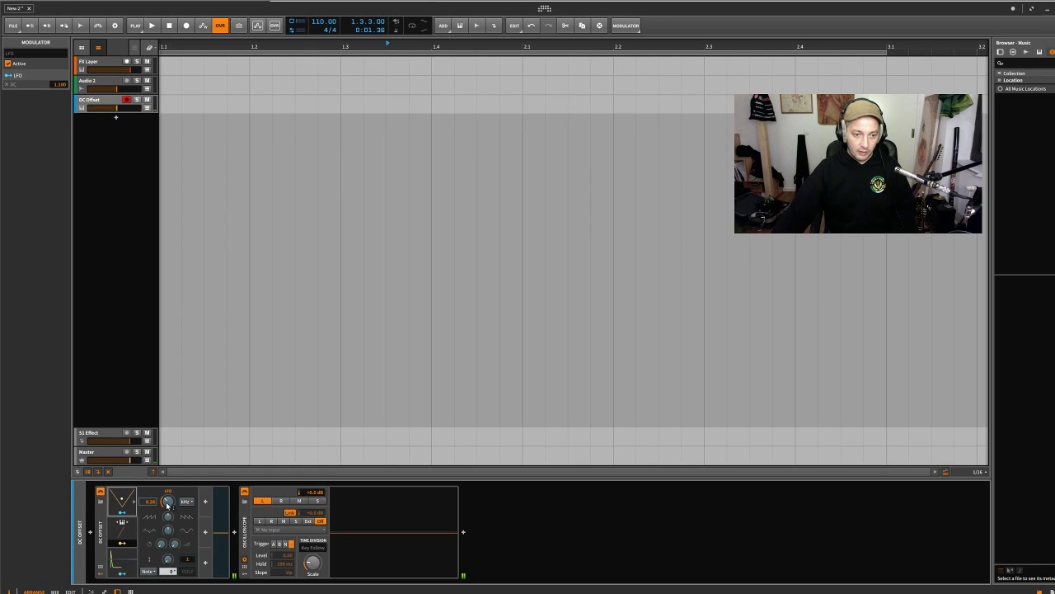
Map the Keytrack modulator to the LFO's rate again with a modulation of about +0.31.
mouse_move(167, 504)
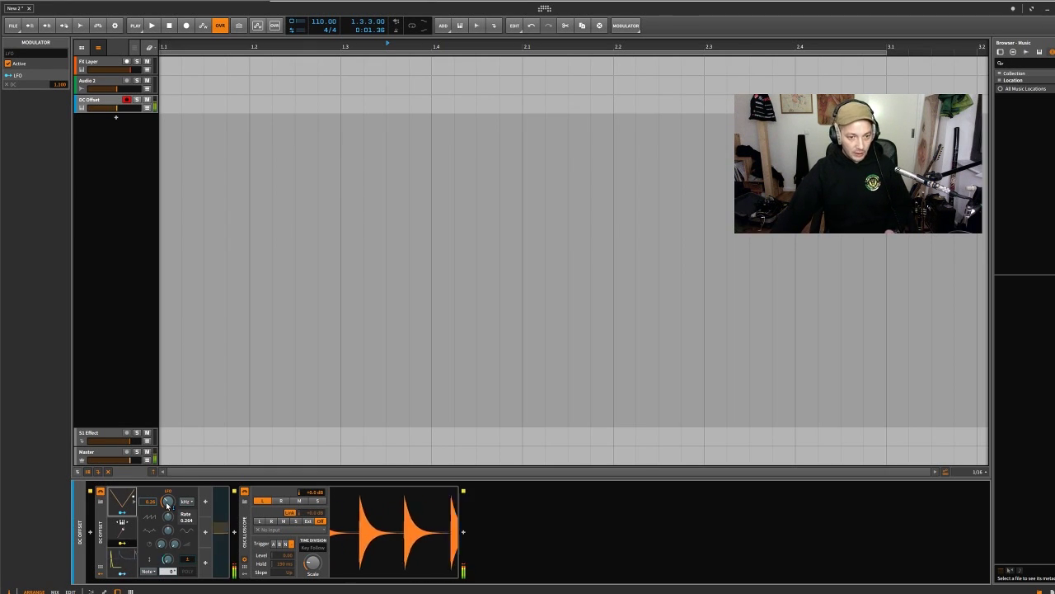
drag(166, 504, 168, 485)
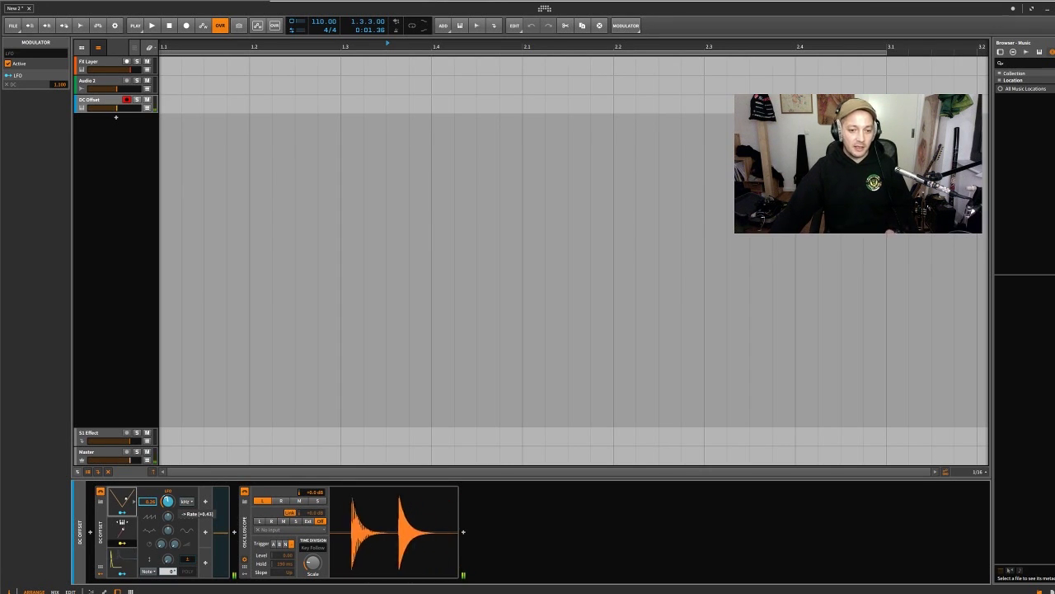
drag(168, 485, 168, 487)
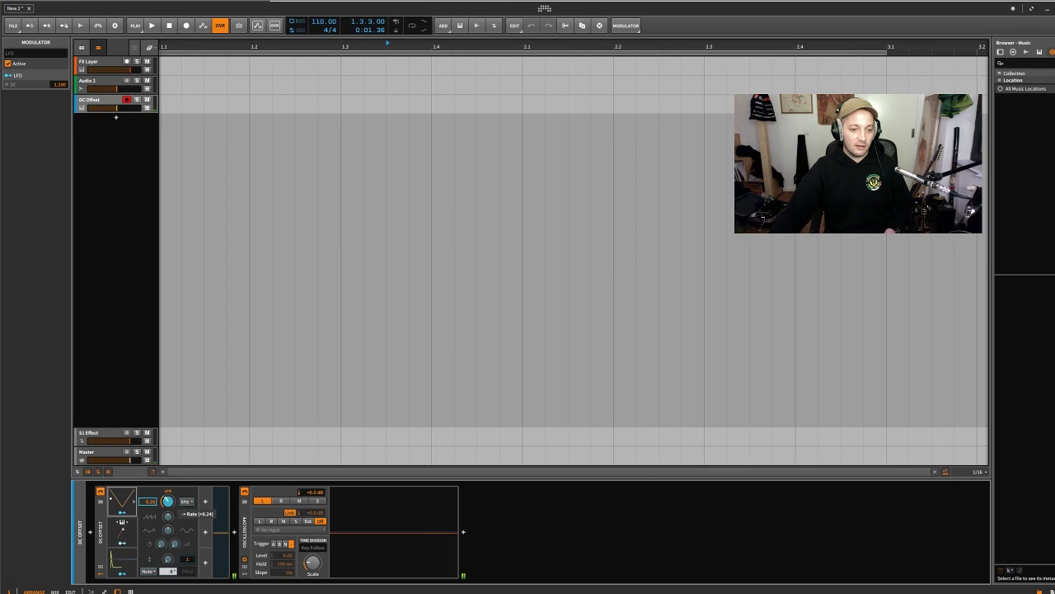
drag(168, 500, 168, 494)
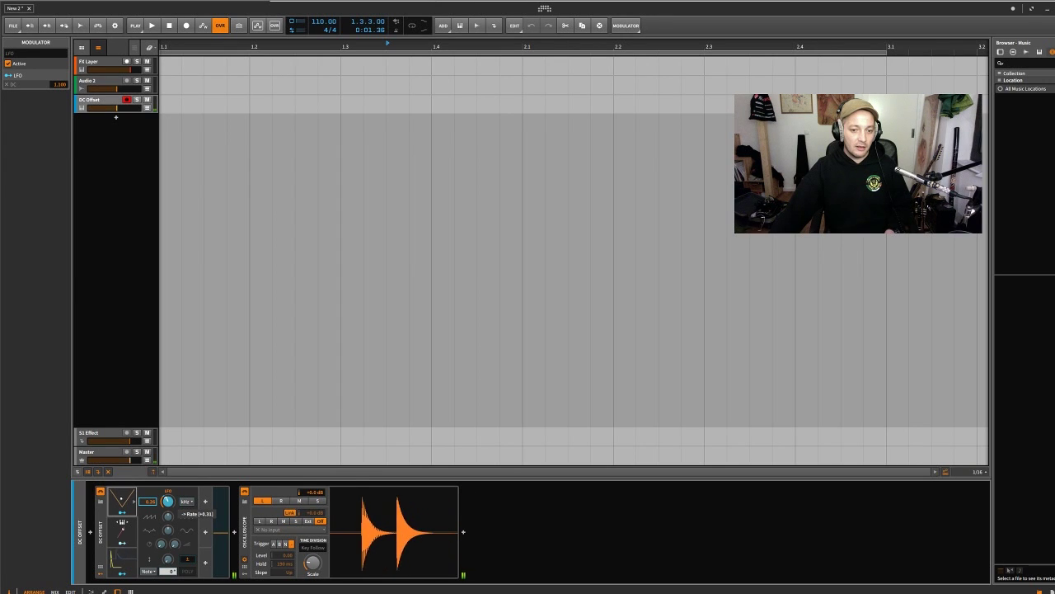
drag(167, 500, 166, 504)
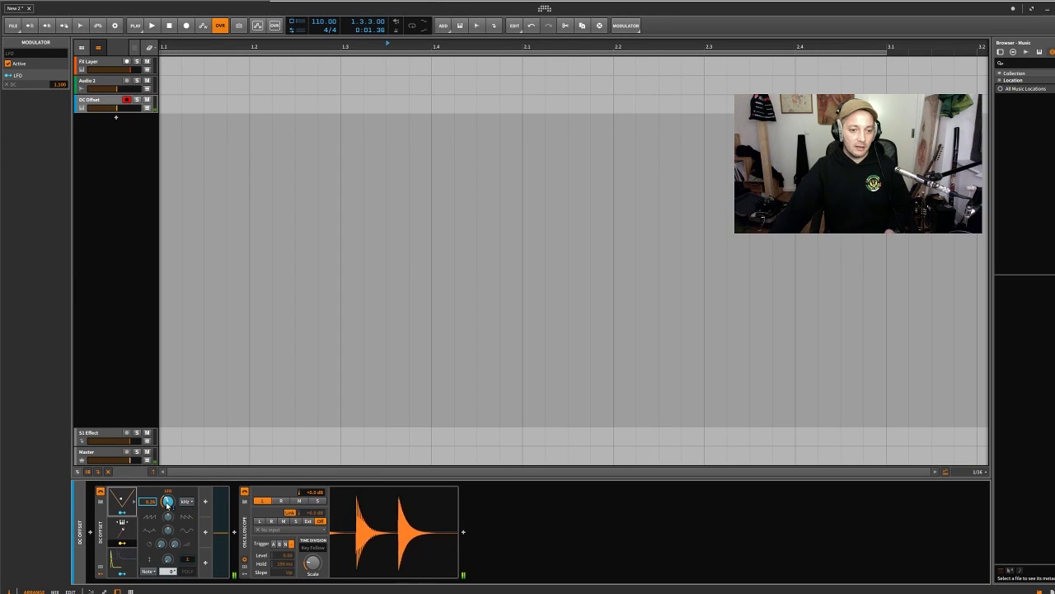
mouse_move(167, 504)
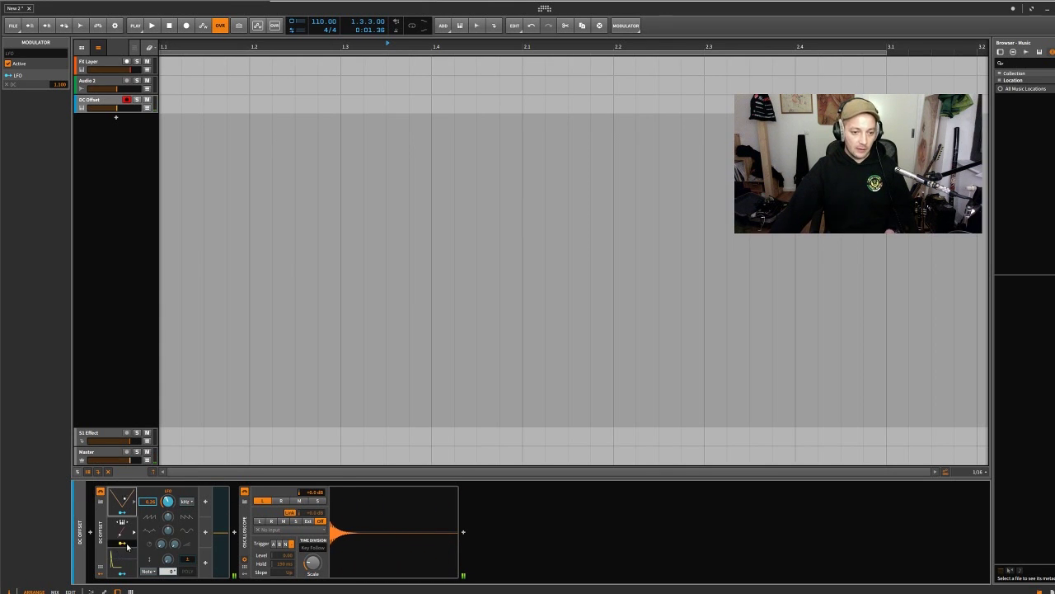
click(127, 546)
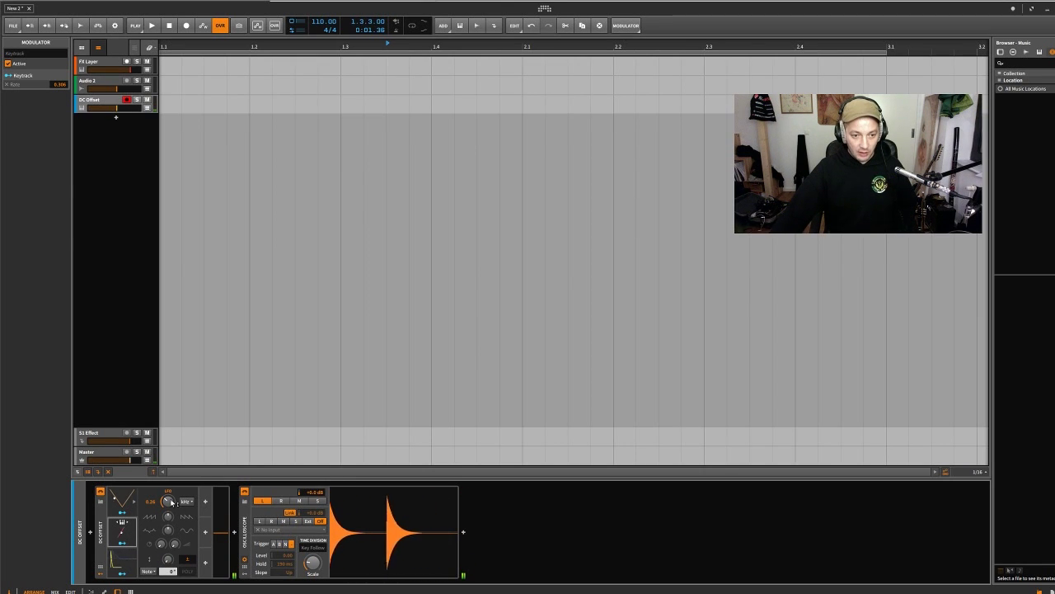
Raise the LFO's rate to about 0.49 kHz.
drag(168, 513, 168, 470)
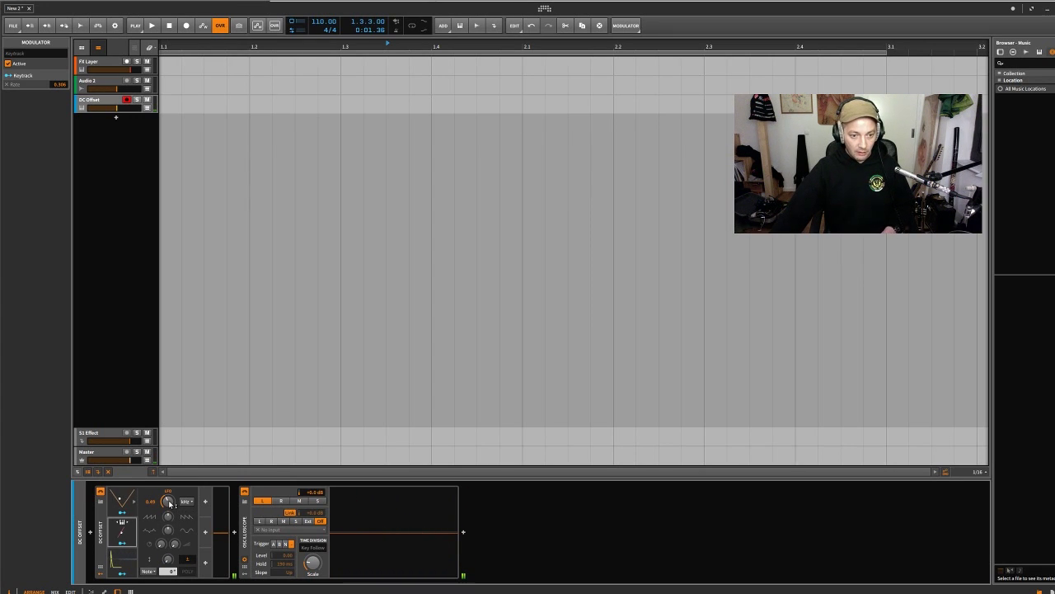
mouse_move(169, 502)
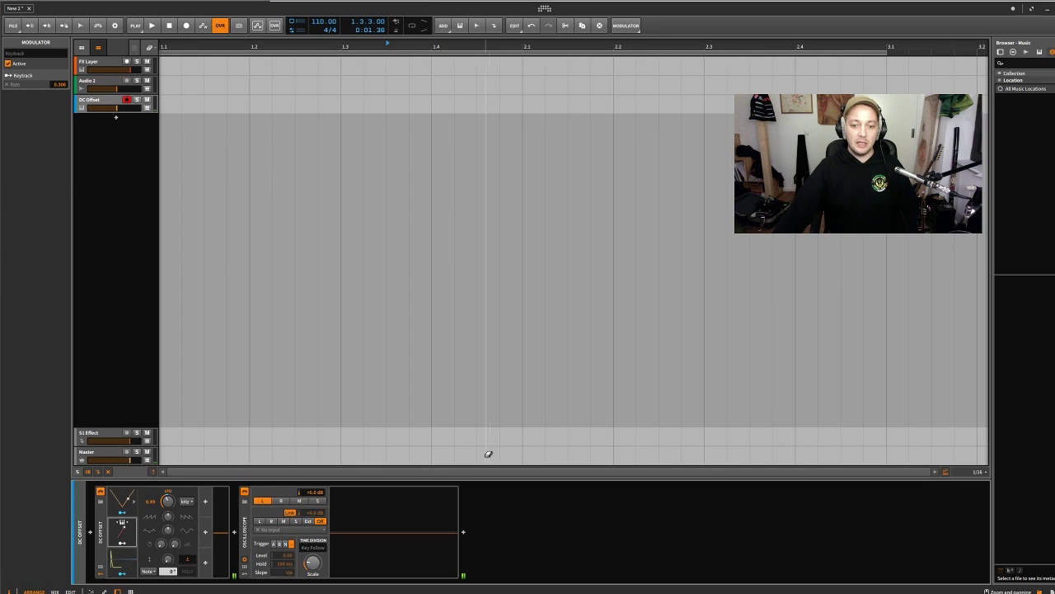
Find the Test Tone device with the search term "test", insert it after the Oscilloscope, and set its frequency to 1000 Hz.
click(463, 534)
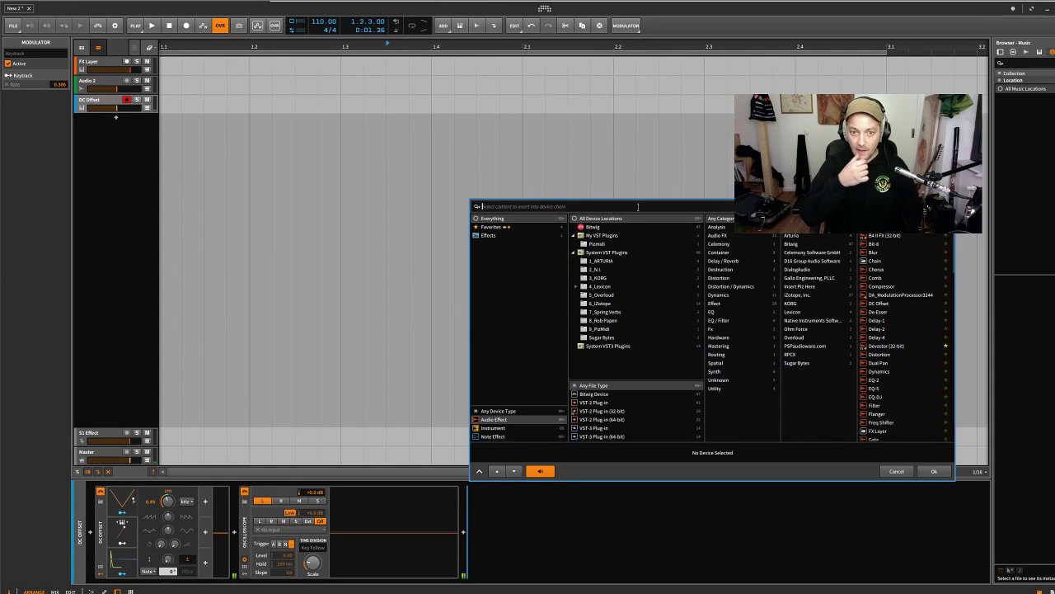
text(tes)
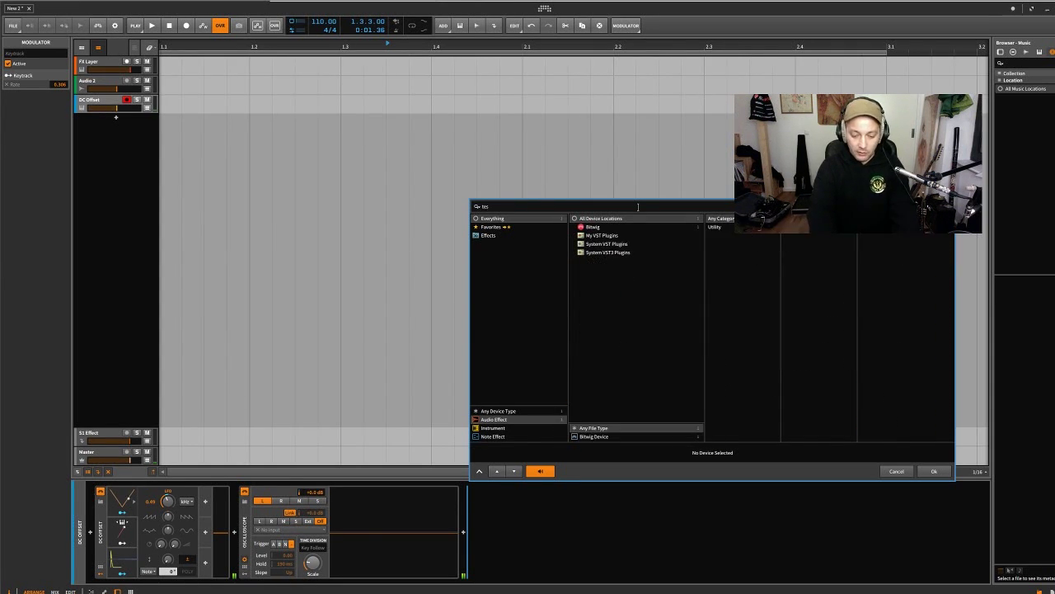
text(t)
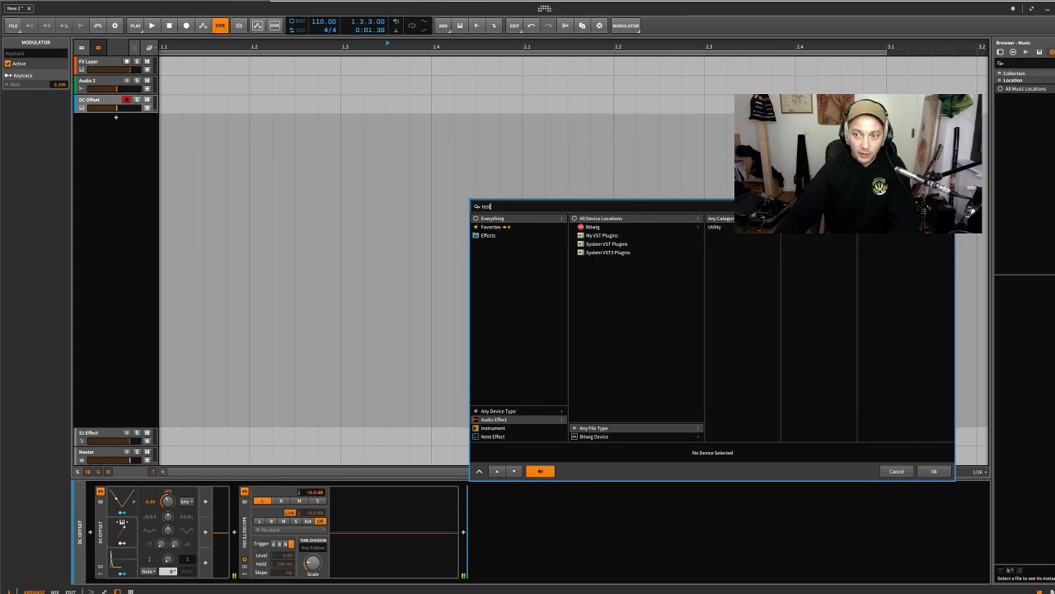
click(934, 470)
drag(493, 503, 494, 503)
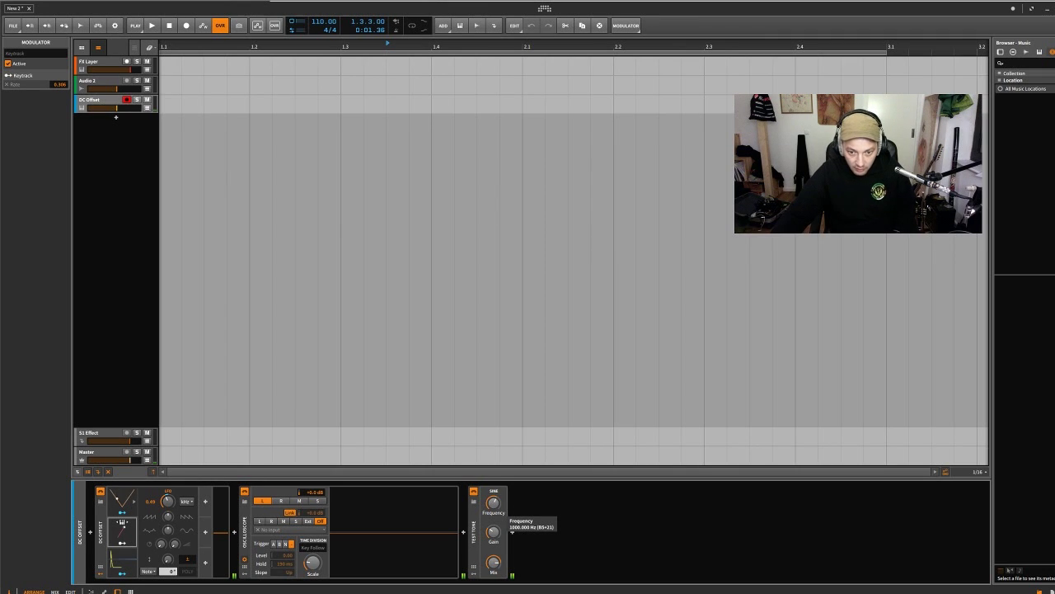
drag(494, 503, 493, 505)
mouse_move(495, 505)
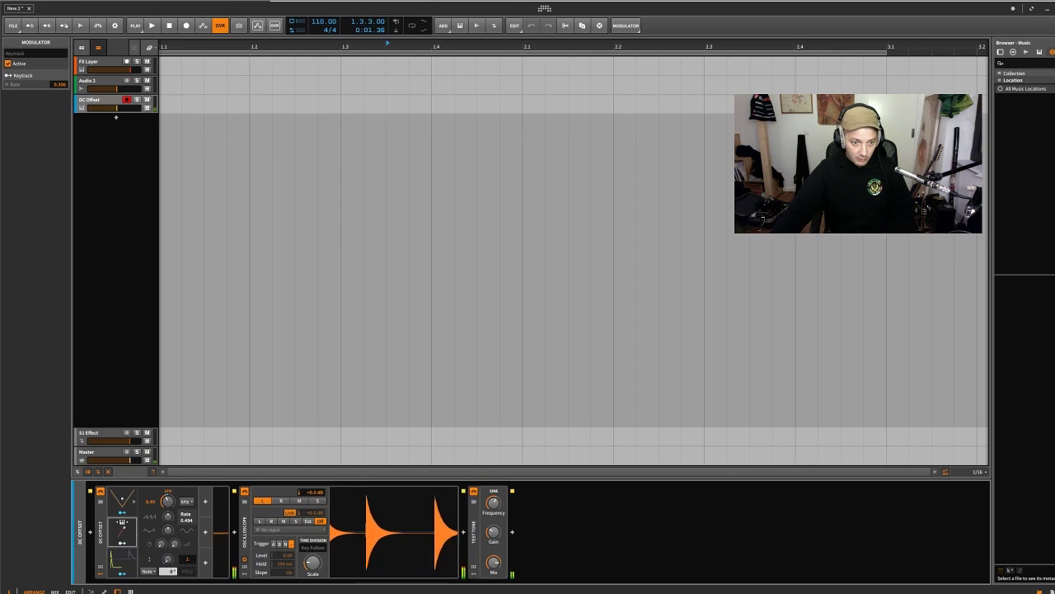
Tune the LFO's rate against the Test Tone set to about 503 Hz, ending with the LFO at about 0.26 kHz.
drag(167, 501, 167, 495)
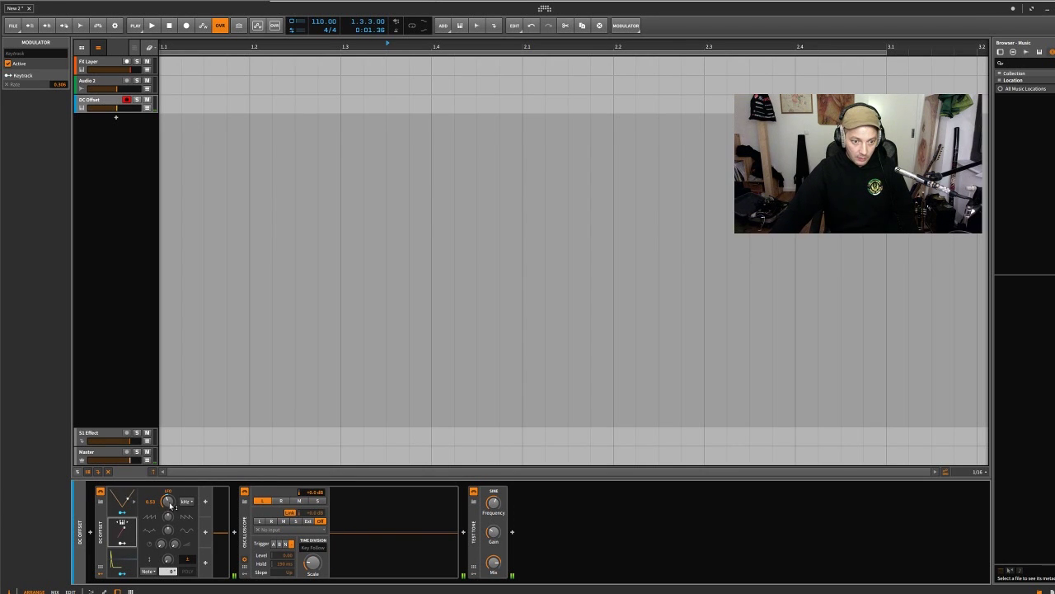
drag(170, 505, 170, 505)
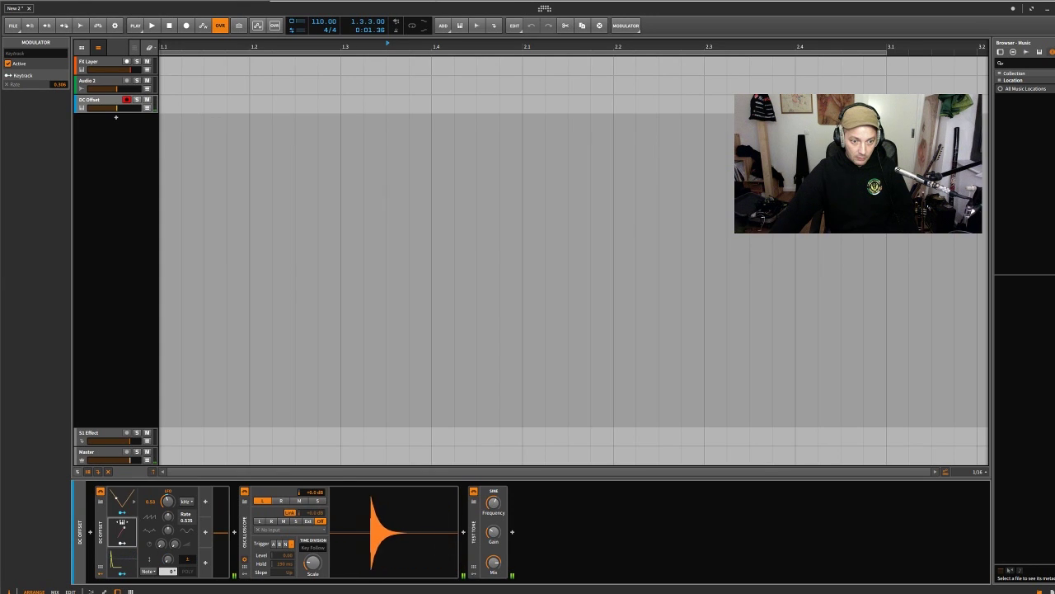
drag(170, 503, 170, 498)
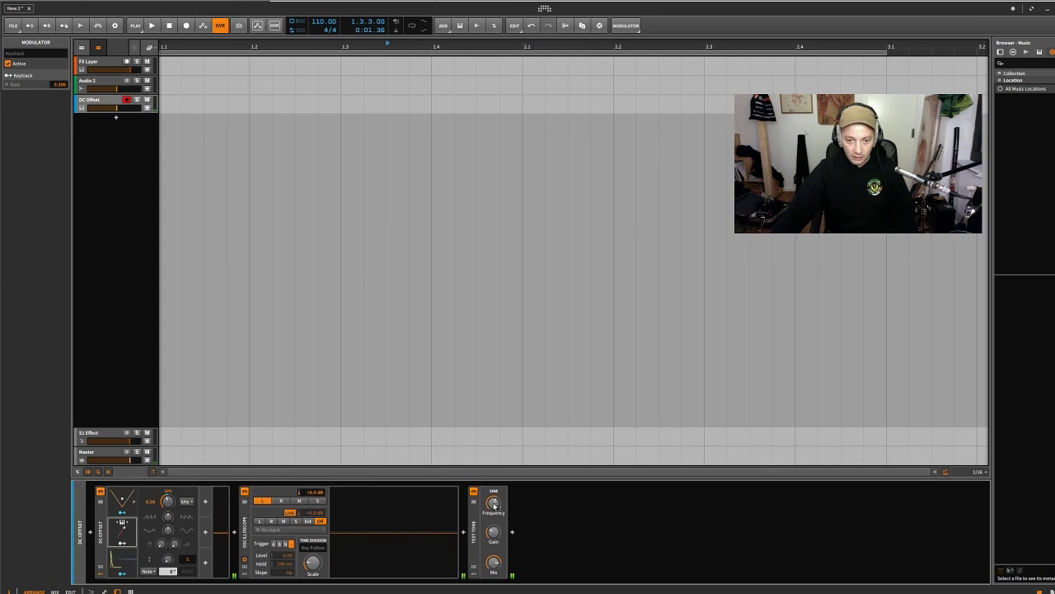
drag(494, 502, 494, 516)
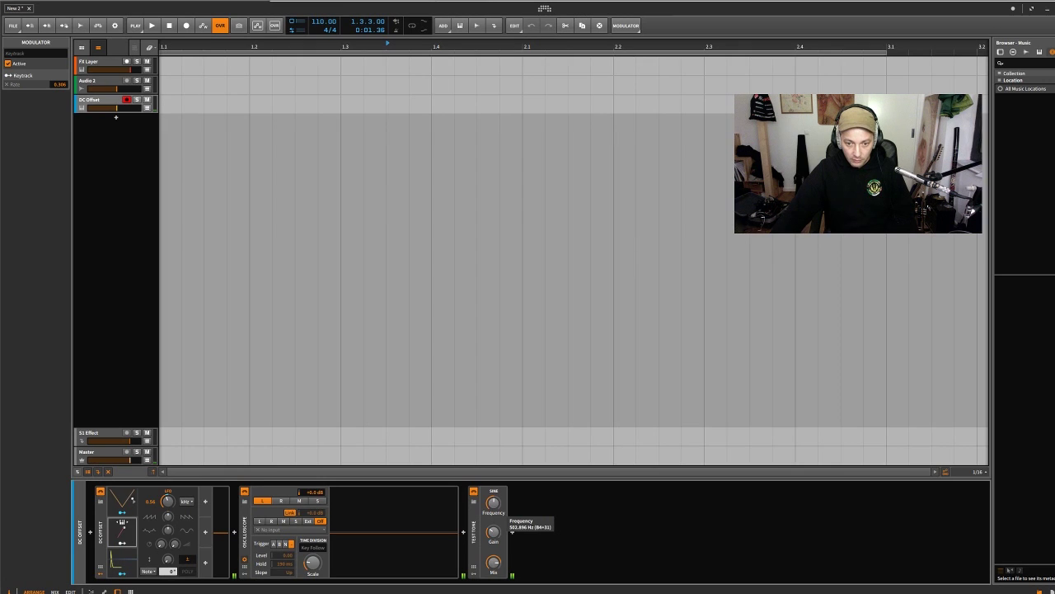
mouse_move(172, 504)
mouse_down()
mouse_move(173, 527)
mouse_move(168, 497)
mouse_up()
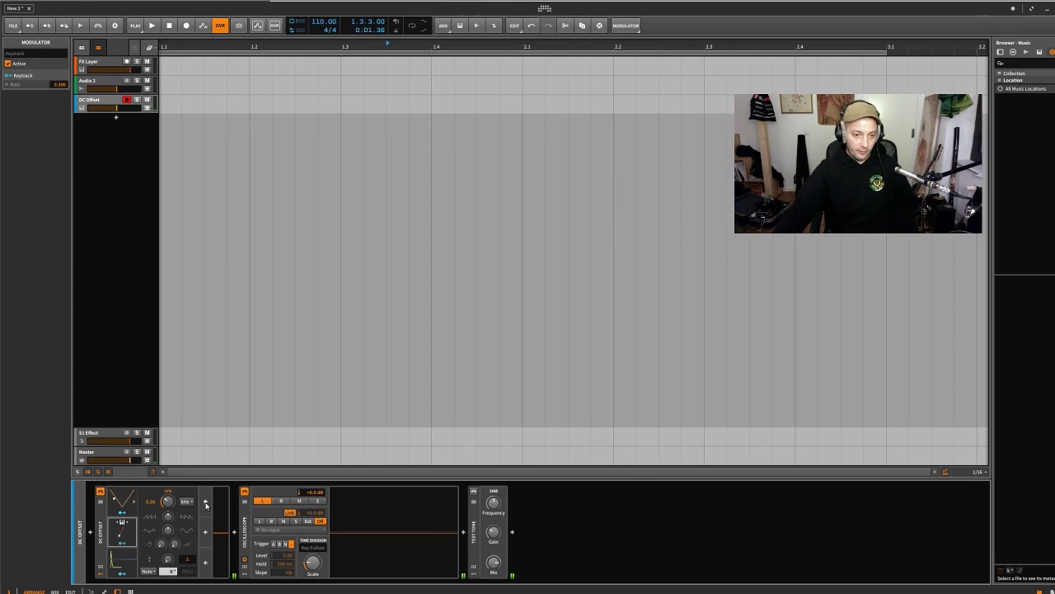
Reshape the LFO's waveform by adjusting its shape and curve amounts.
click(133, 502)
click(135, 503)
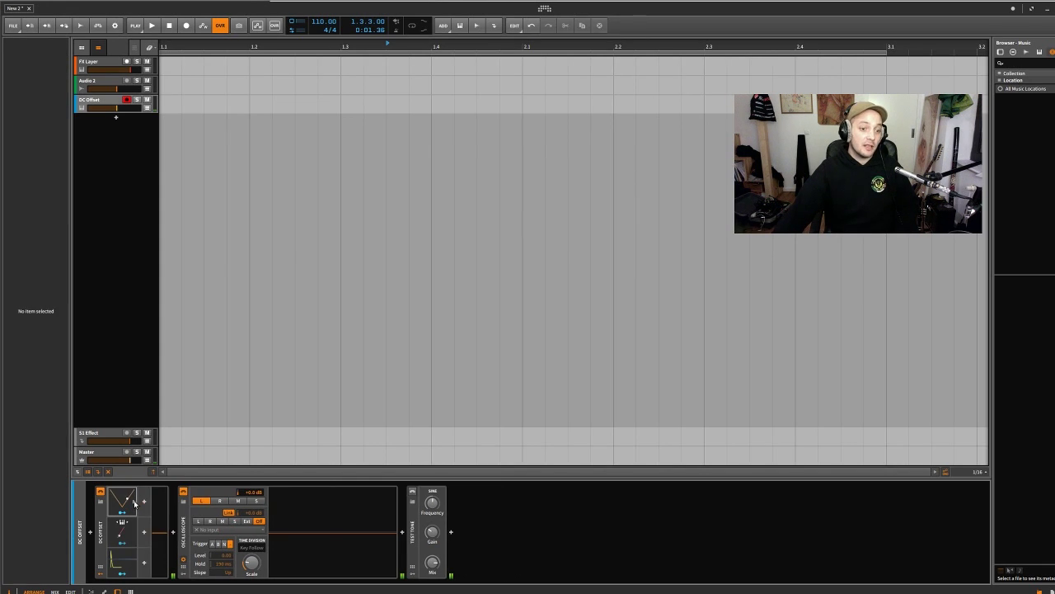
click(134, 503)
drag(169, 517, 169, 495)
mouse_move(168, 539)
mouse_down()
mouse_move(168, 496)
mouse_move(168, 550)
mouse_move(169, 518)
mouse_up()
Add a second LFO modulator to the DC Offset's free upper slot and set its rate unit to kHz.
click(206, 502)
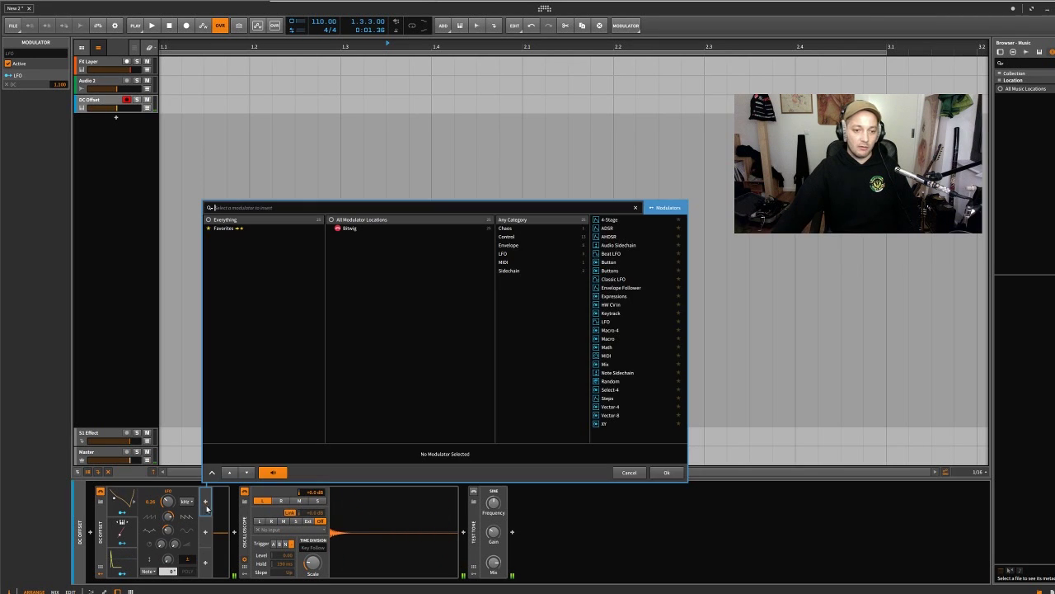
click(607, 322)
click(668, 473)
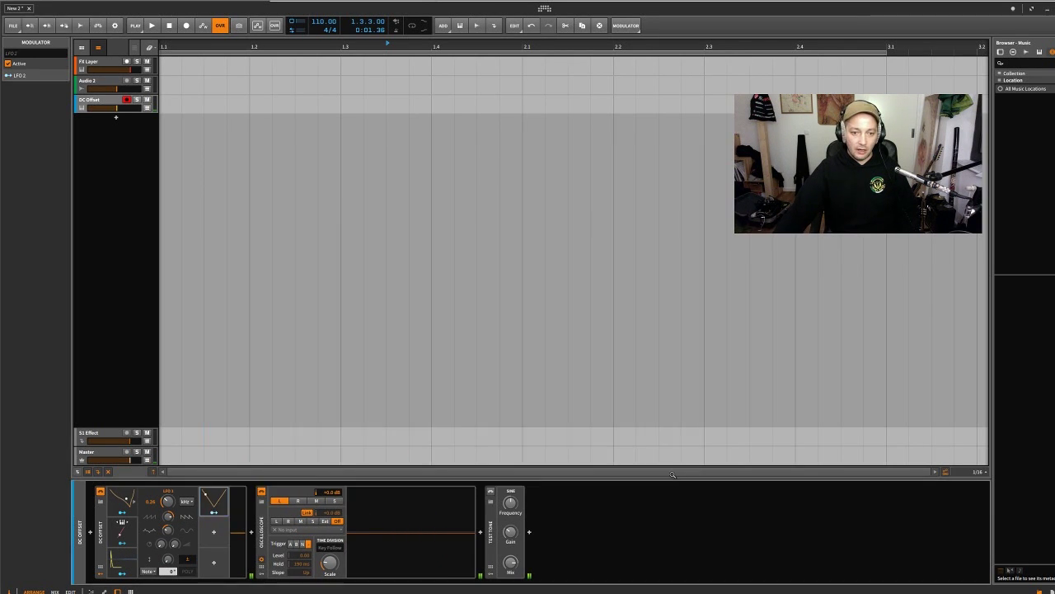
click(227, 503)
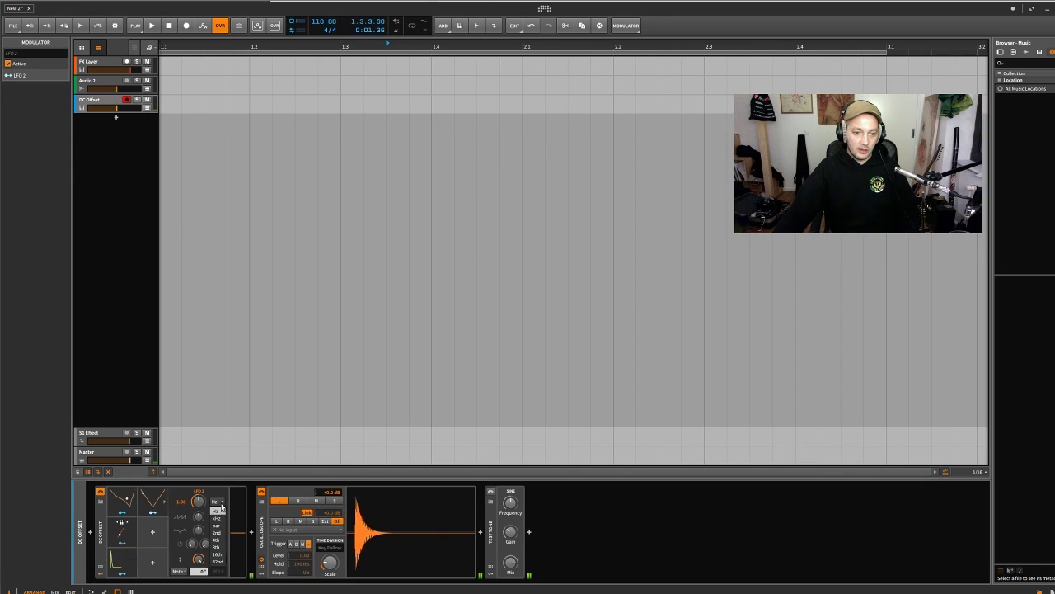
click(219, 501)
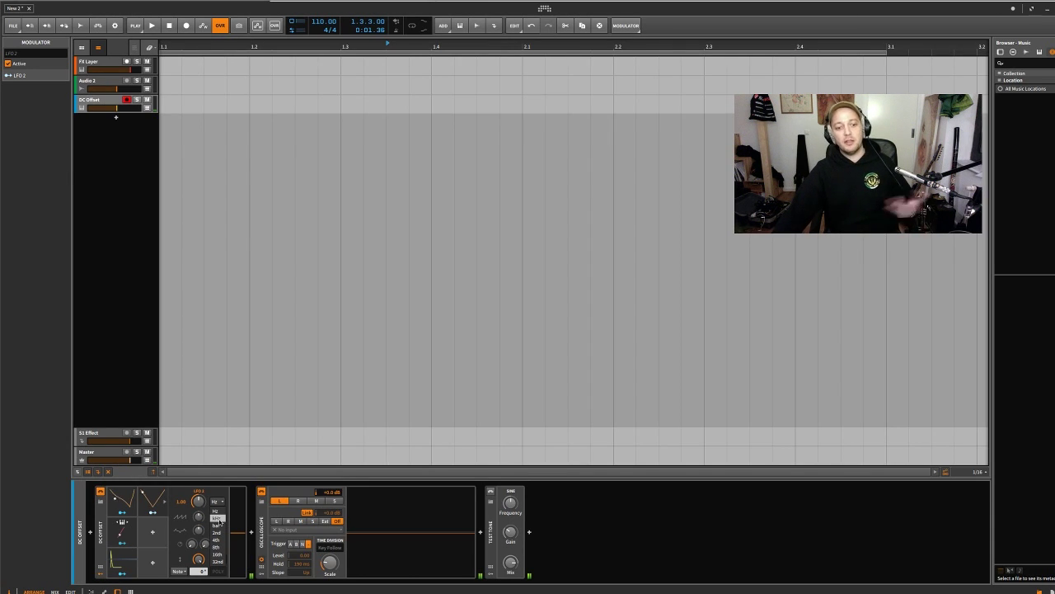
click(218, 519)
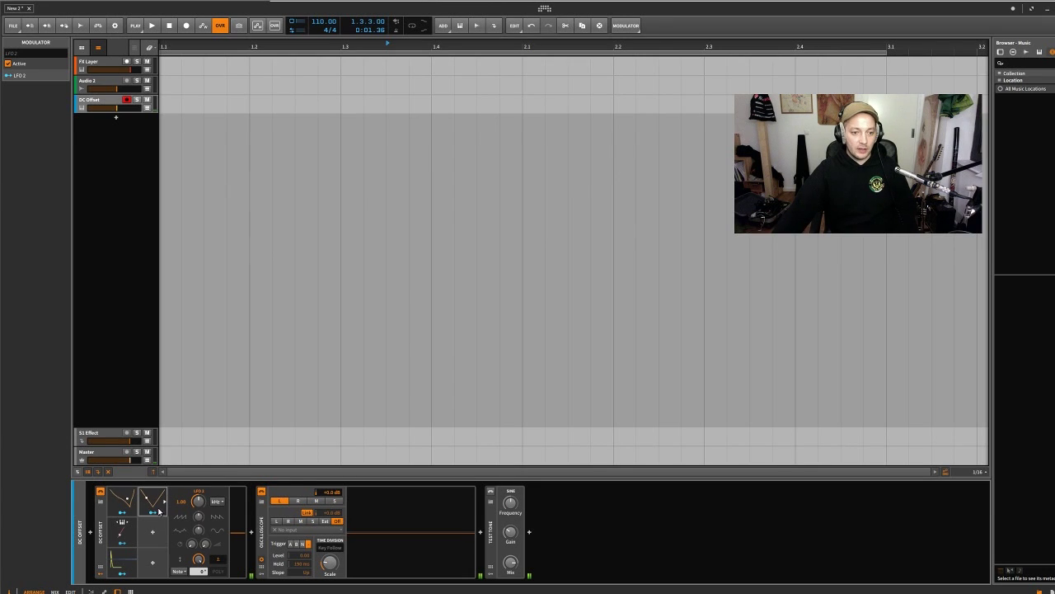
Map the second LFO to the first LFO's Shape with a negative modulation amount.
click(132, 504)
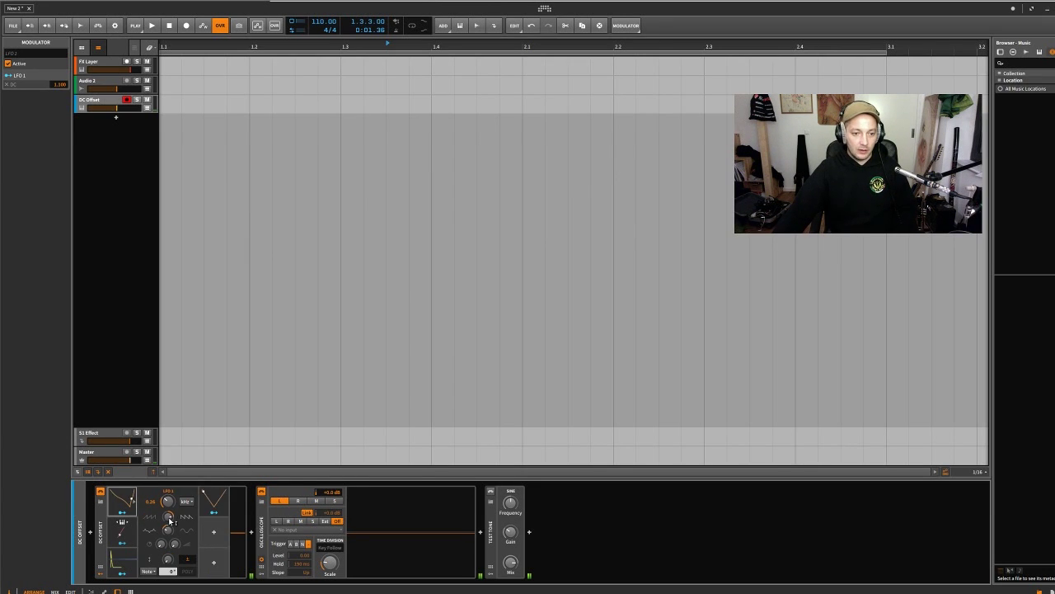
click(213, 514)
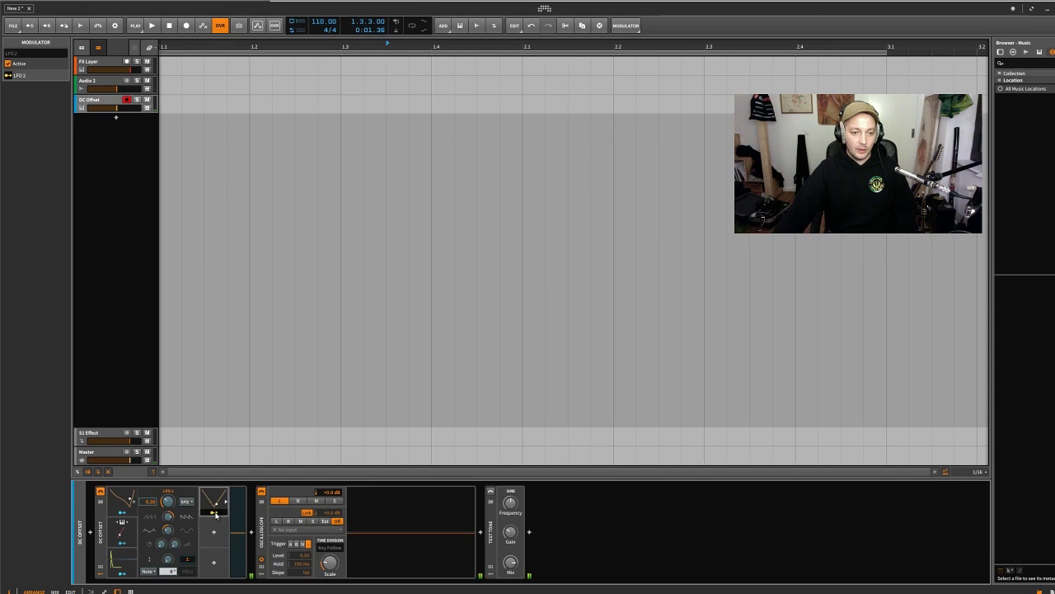
click(214, 512)
mouse_move(168, 516)
mouse_down()
mouse_move(183, 526)
mouse_move(168, 523)
mouse_up()
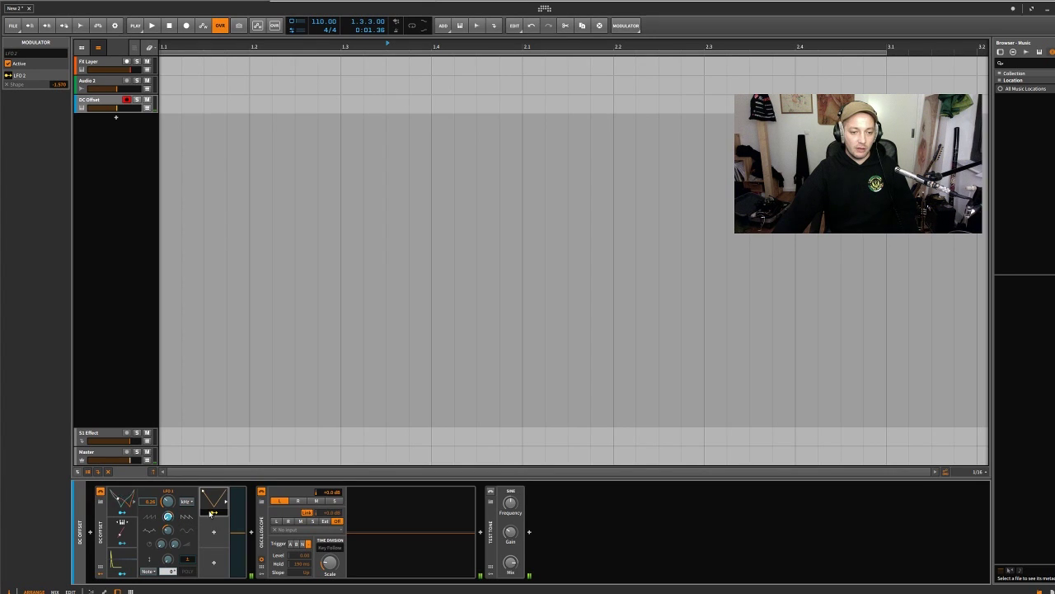
click(213, 513)
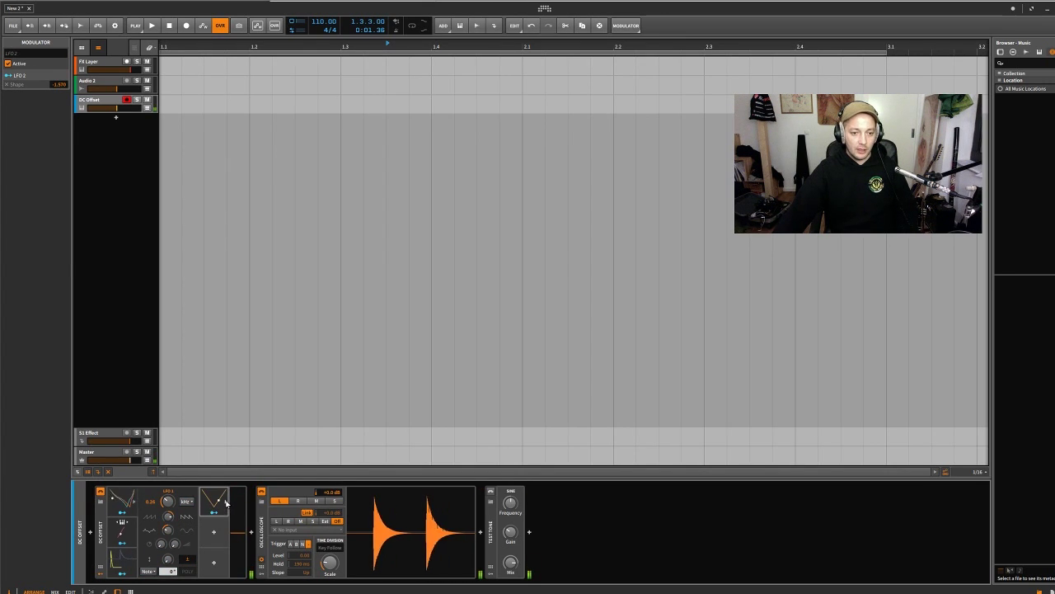
Open the second LFO's settings, lower its rate below 1 kHz, and skew its waveform into a ramp.
click(212, 511)
mouse_move(202, 501)
mouse_down()
mouse_move(198, 478)
mouse_move(198, 509)
mouse_up()
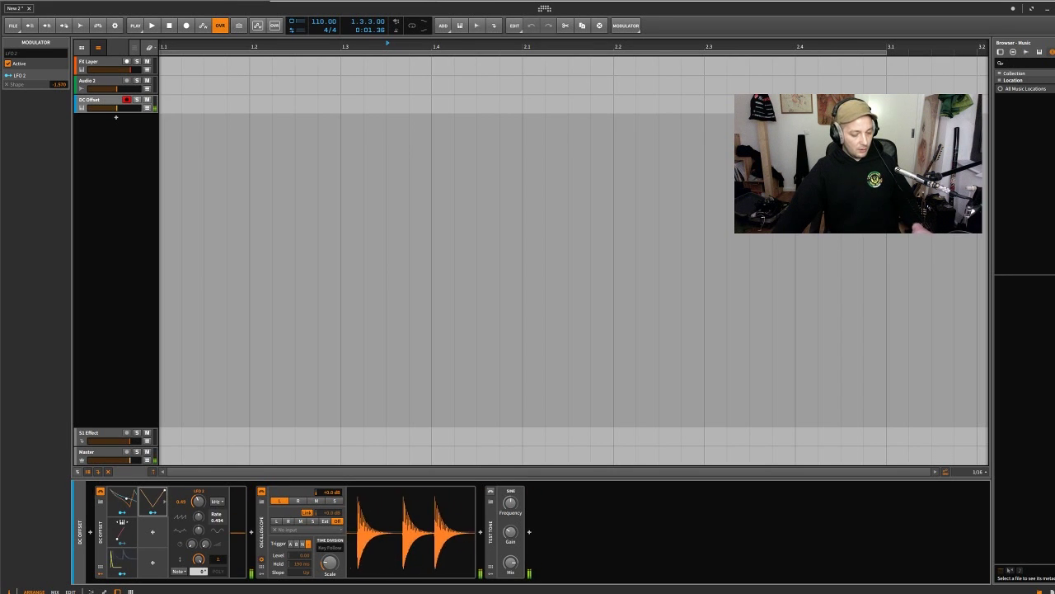
mouse_move(201, 503)
mouse_down()
mouse_move(201, 517)
mouse_move(200, 496)
mouse_move(197, 505)
mouse_up()
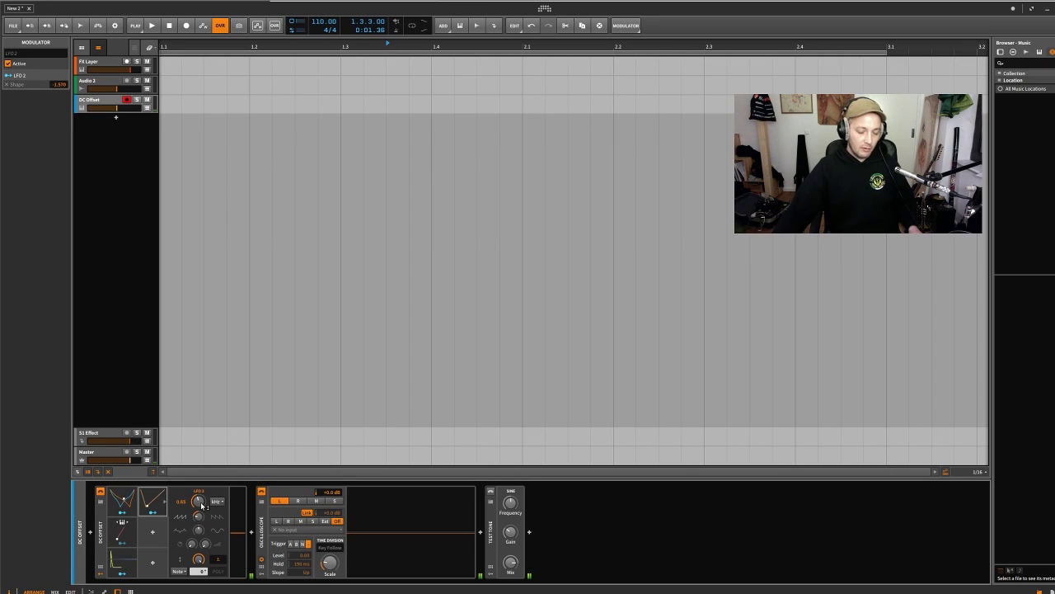
Lower the second LFO's rate to about 0.17 kHz and map the ADSR to its Depth with an amount of 0.920.
drag(201, 504, 202, 504)
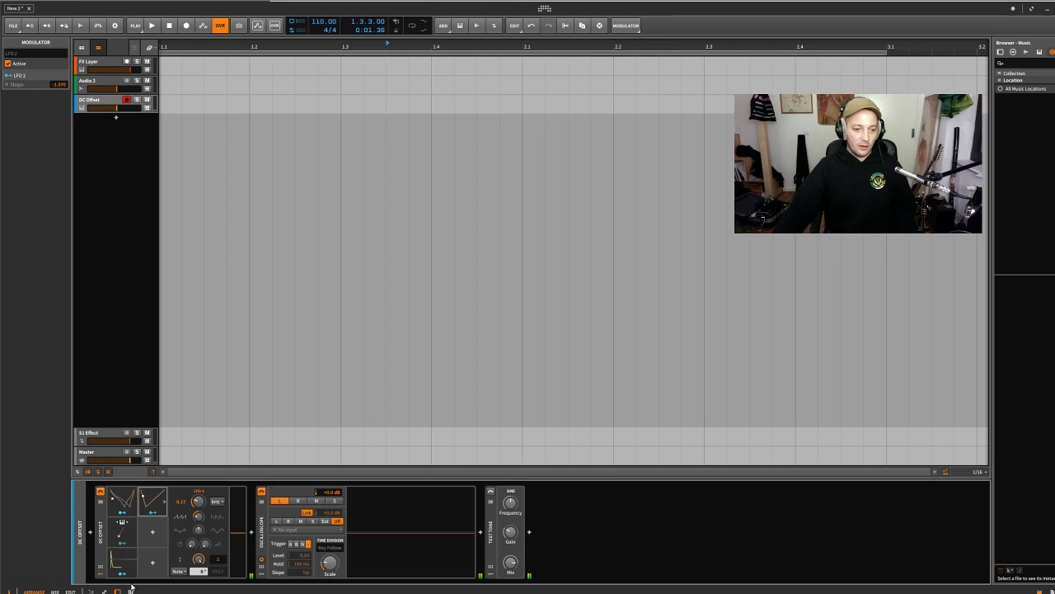
drag(198, 560, 198, 577)
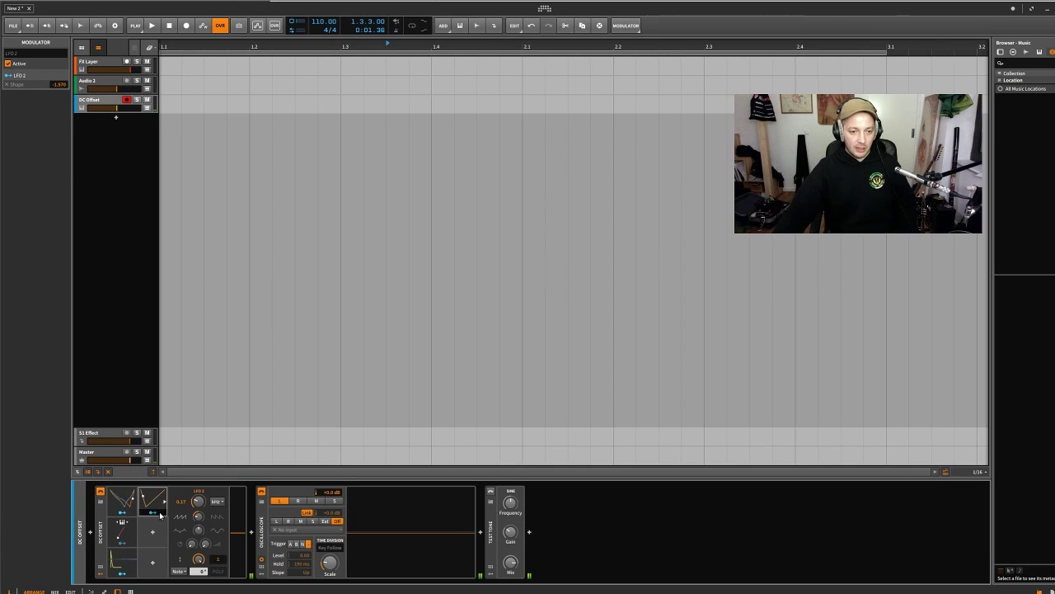
click(123, 573)
mouse_move(198, 560)
mouse_down()
mouse_move(198, 528)
mouse_move(198, 558)
mouse_up()
click(122, 573)
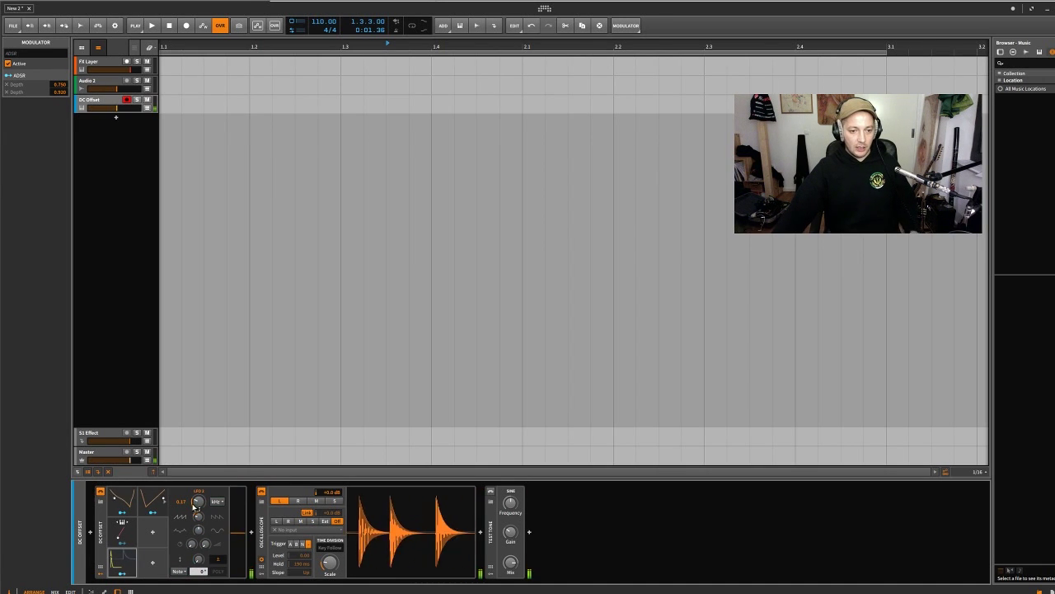
Try the second LFO's rate at 0.822 kHz and at 0.107 kHz.
drag(197, 503, 196, 483)
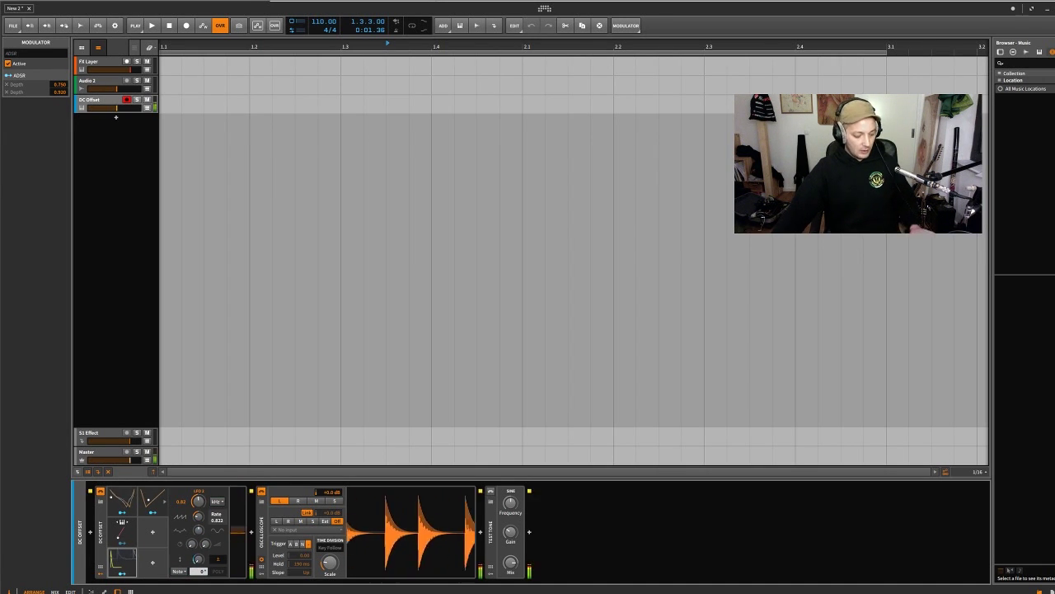
mouse_move(196, 501)
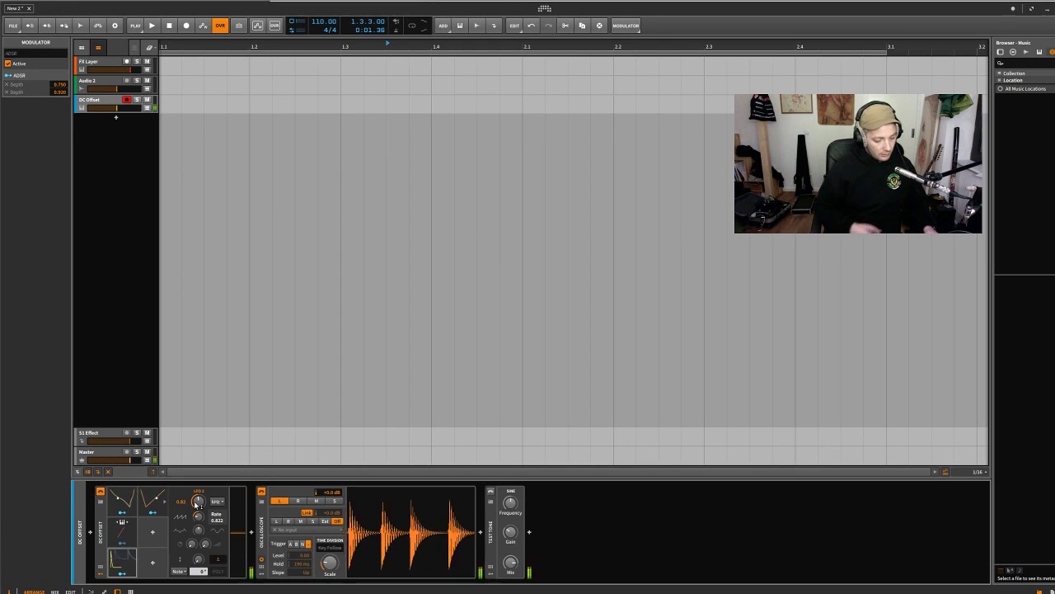
drag(194, 505, 195, 549)
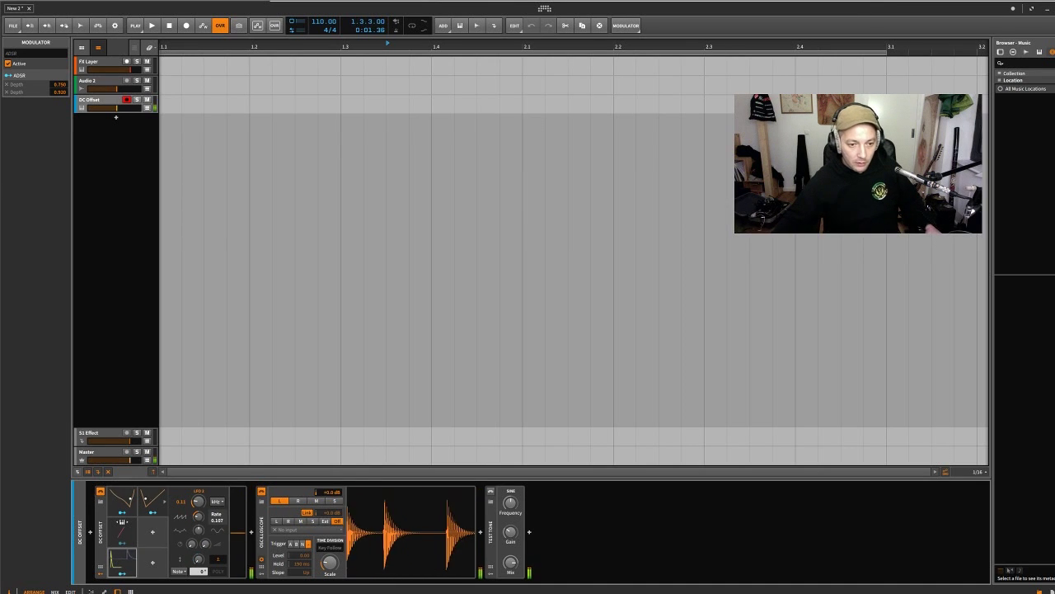
Set the second LFO's rate to about 0.27 kHz, round its waveform toward a sine, and increase its fade-in.
mouse_move(198, 500)
mouse_down()
mouse_move(198, 482)
mouse_move(198, 536)
mouse_move(197, 499)
mouse_up()
drag(198, 530, 198, 499)
drag(204, 544, 204, 516)
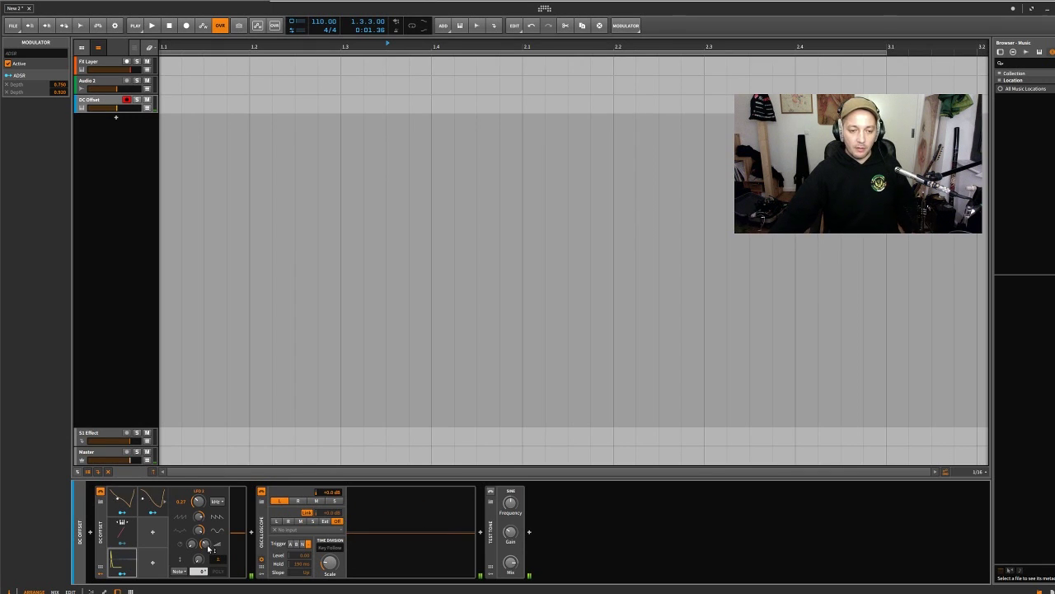
drag(207, 544, 208, 533)
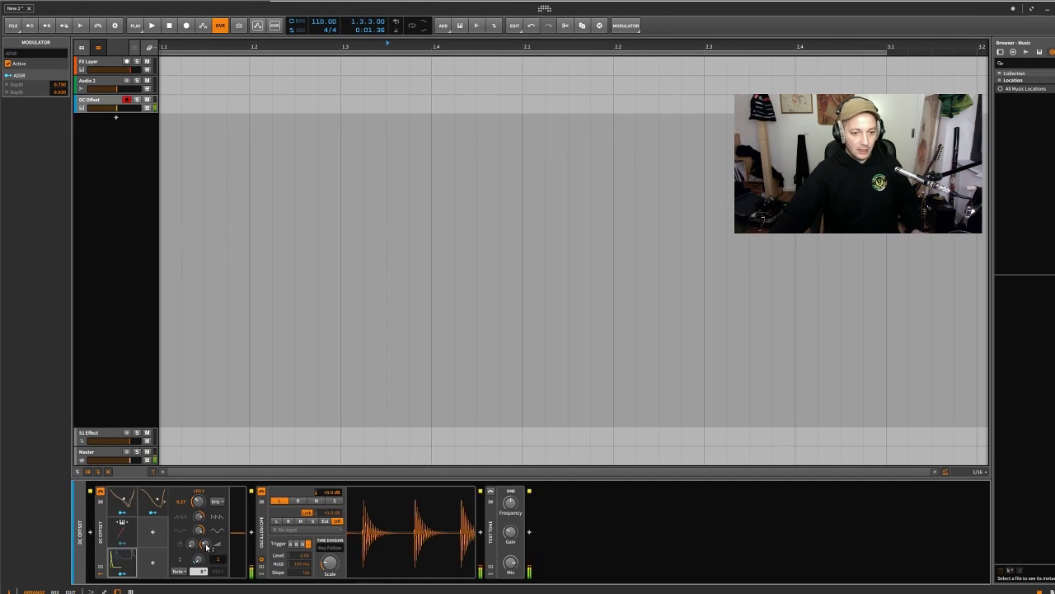
Open the DC Offset's ADSR settings, raise the sustain level and lengthen the decay slightly.
click(121, 575)
click(121, 574)
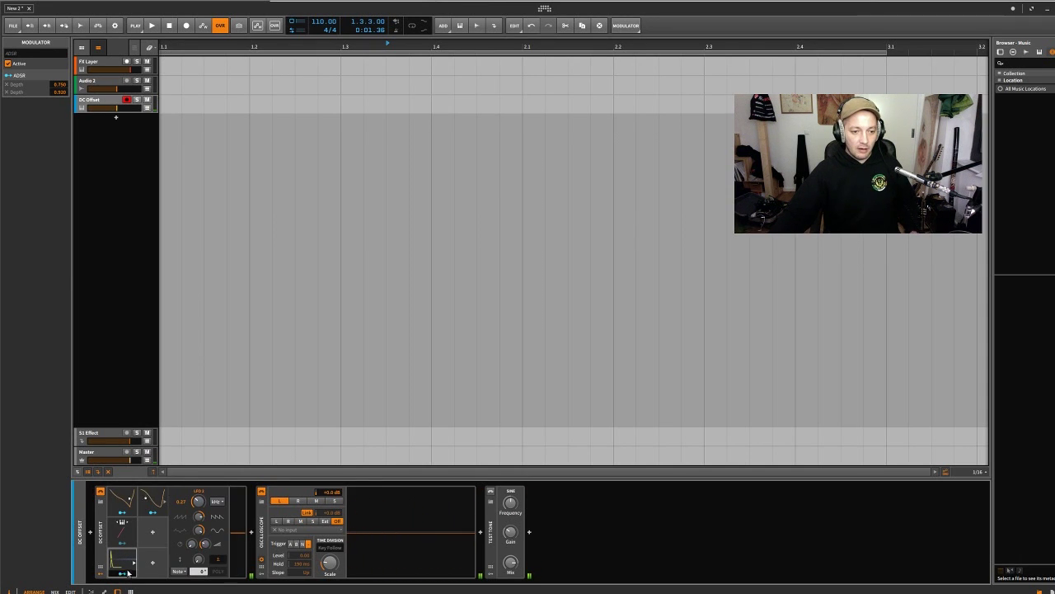
click(135, 567)
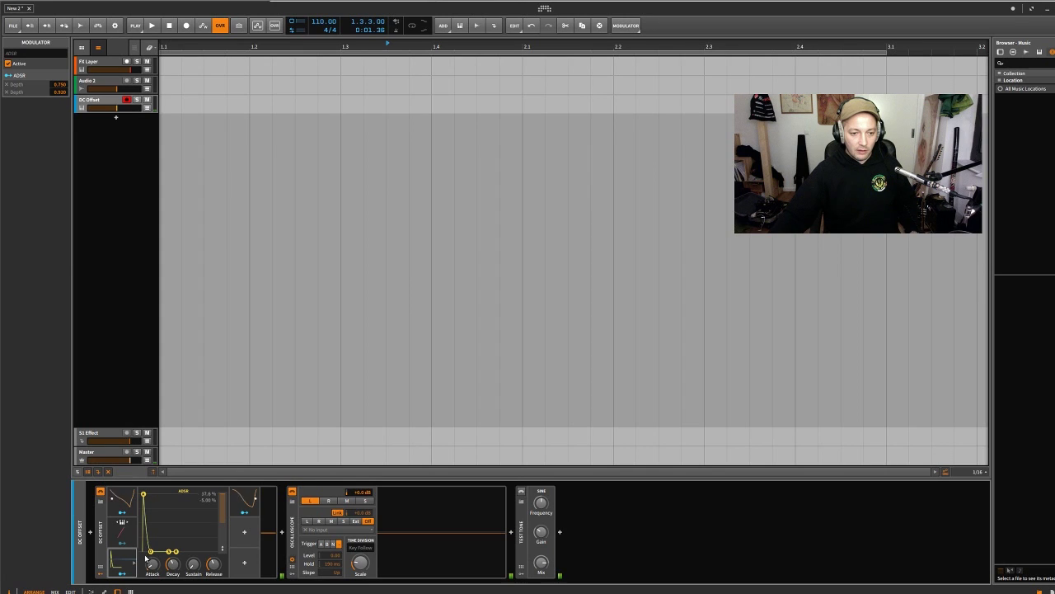
drag(153, 552, 154, 505)
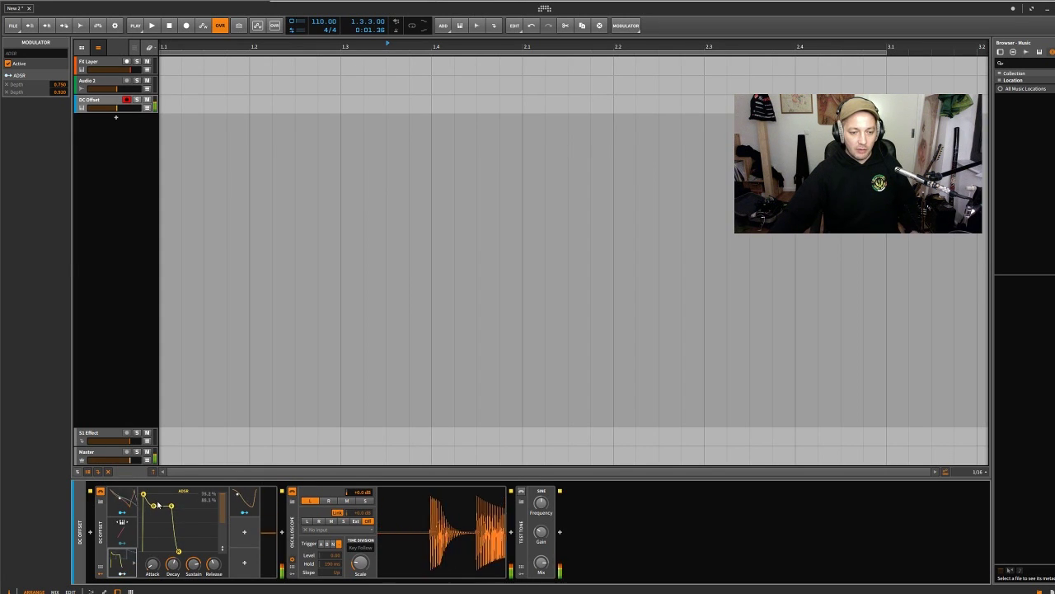
Reopen the second LFO's settings and lower its rate to about 0.19 kHz.
click(255, 504)
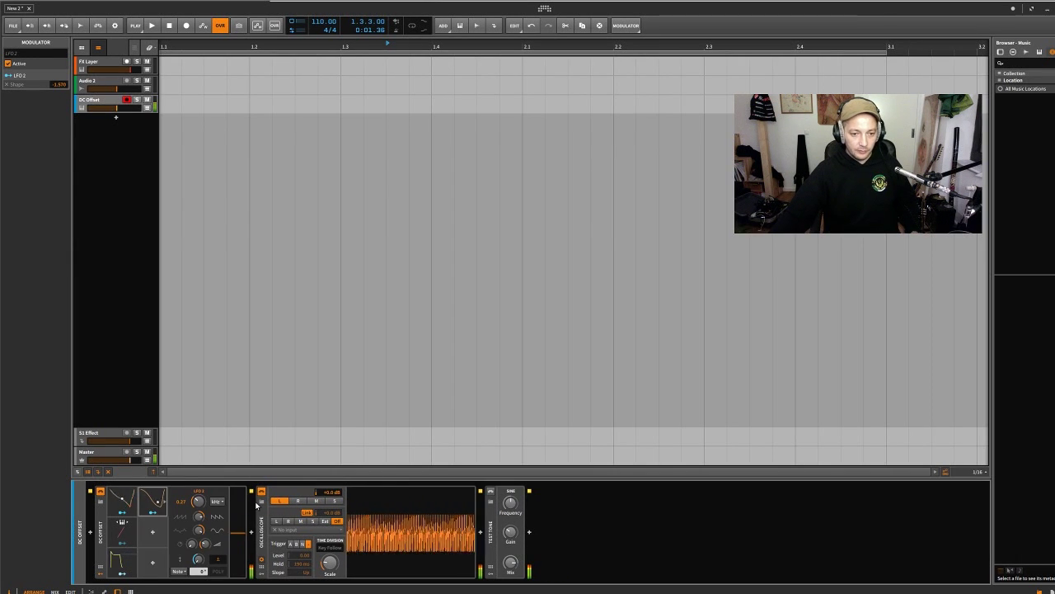
mouse_move(198, 501)
mouse_down()
mouse_move(202, 513)
mouse_move(198, 492)
mouse_move(200, 502)
mouse_up()
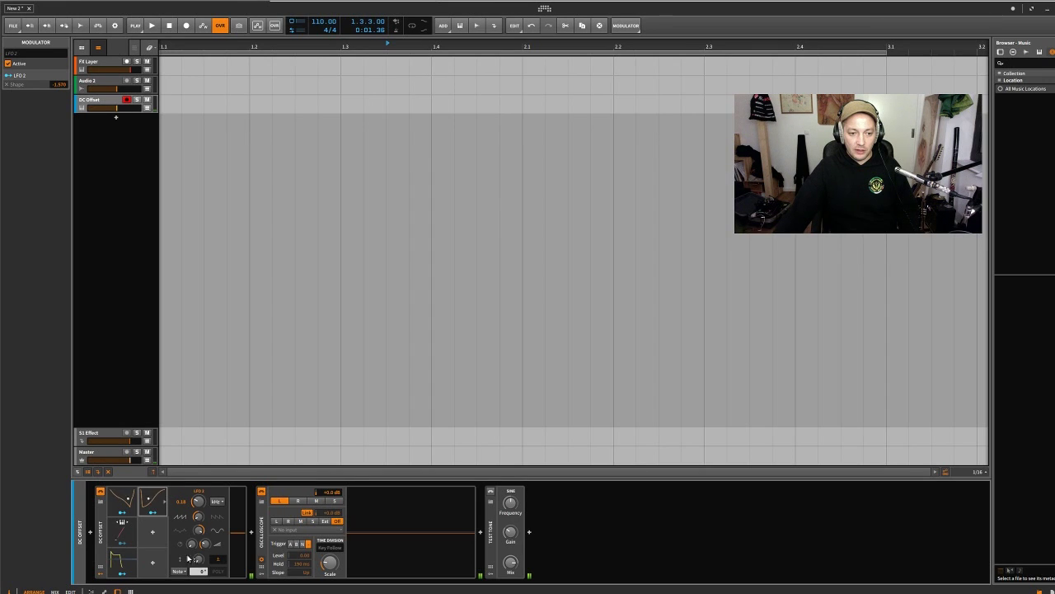
click(153, 535)
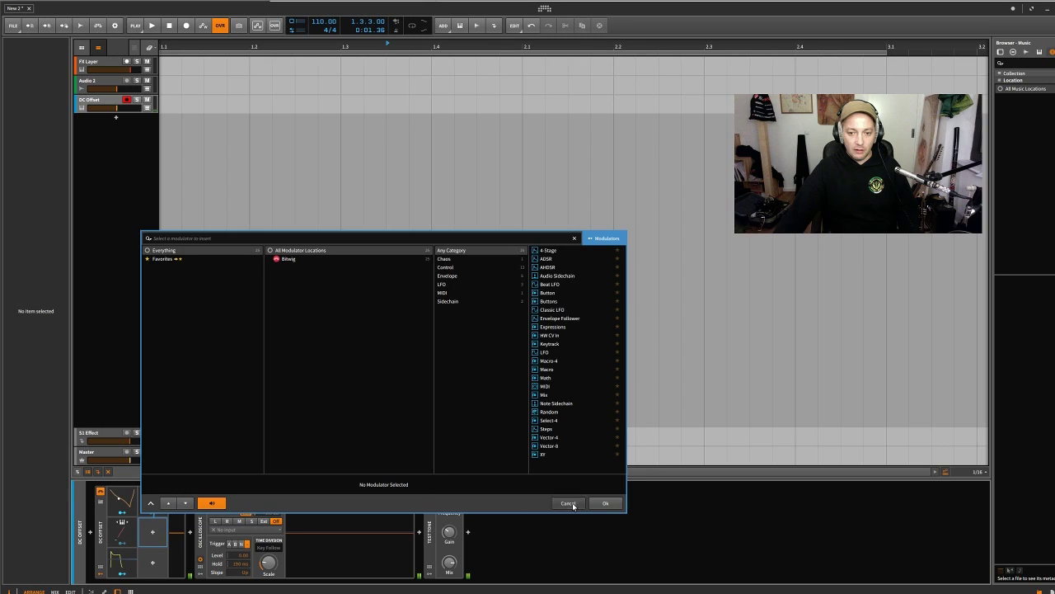
click(568, 503)
click(161, 506)
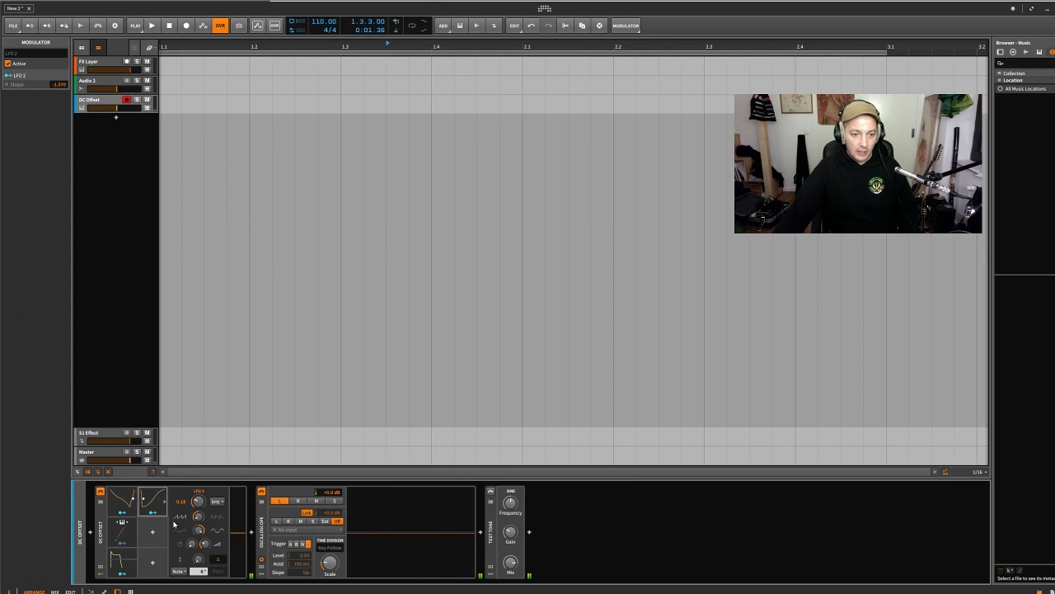
Add a Macro modulator in the DC Offset's free middle slot and map it to the second LFO's Depth with an amount of 1.000.
click(152, 535)
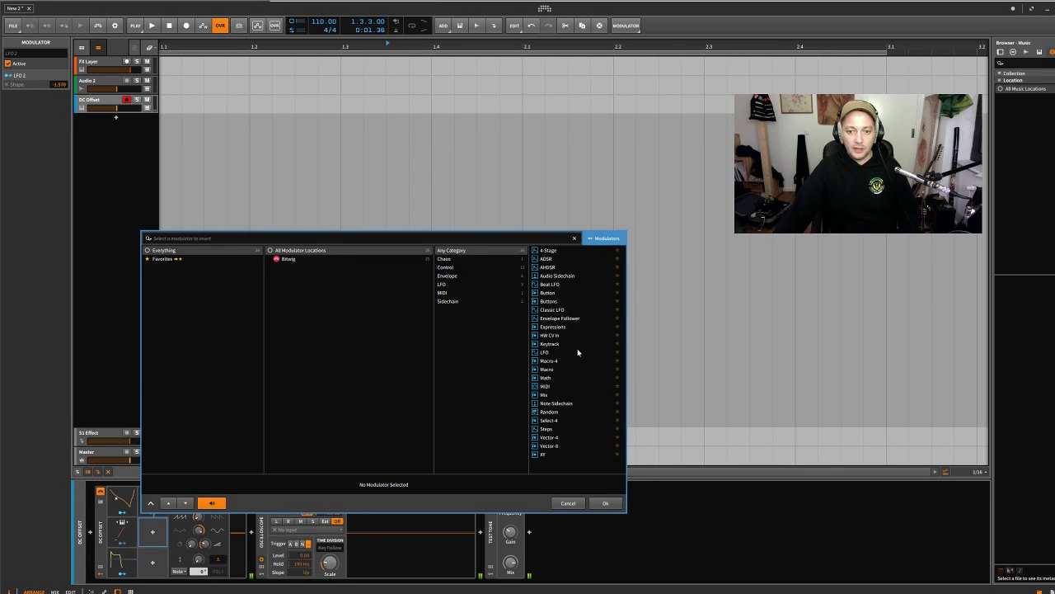
click(547, 369)
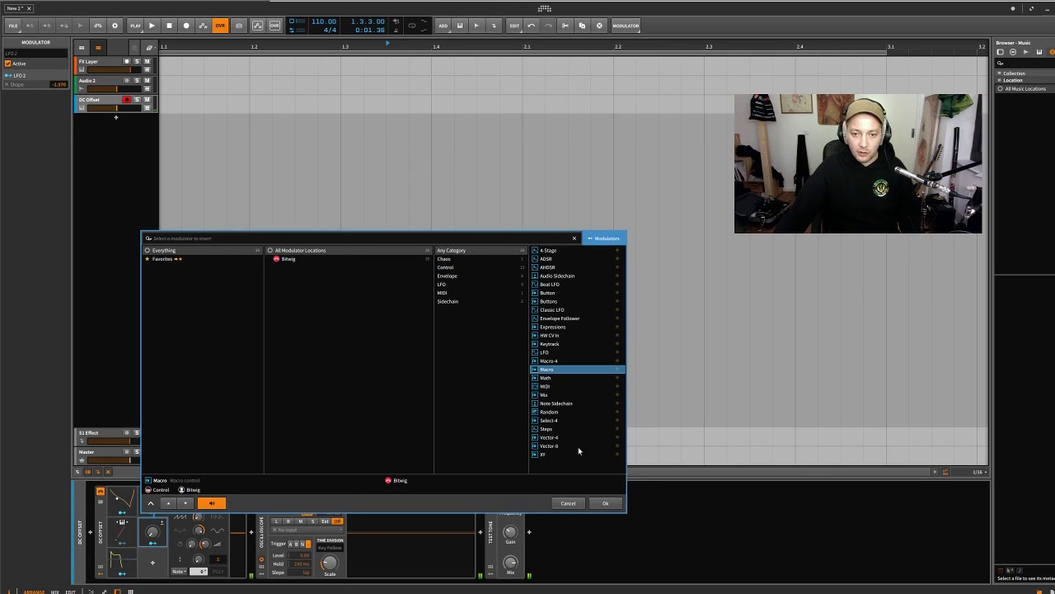
click(605, 504)
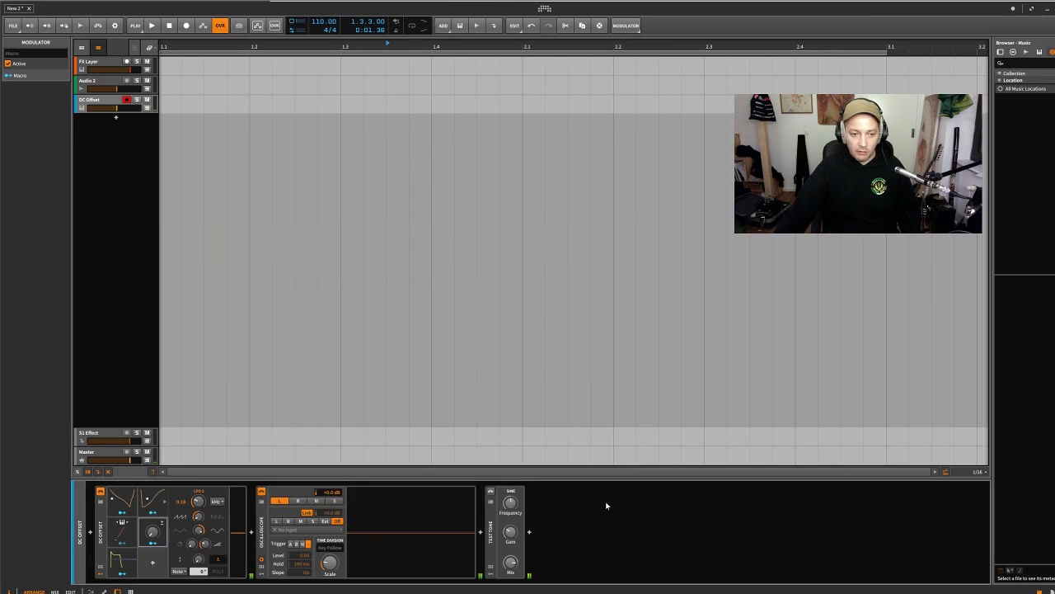
click(157, 544)
drag(198, 560, 198, 495)
click(157, 545)
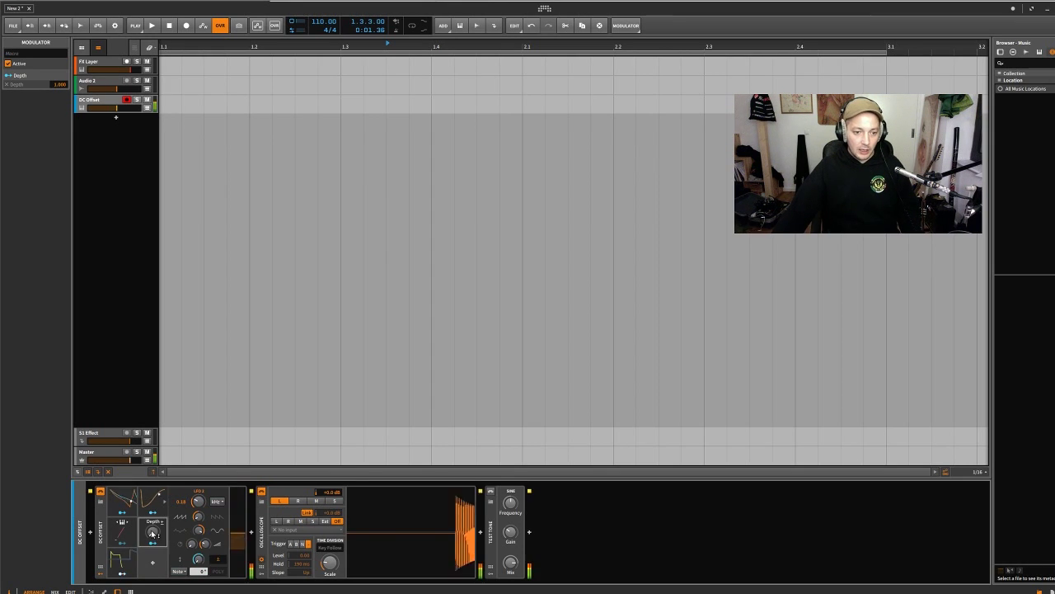
Remove the ADSR modulation from the second LFO's Depth and adjust the modulation intensity with the Depth macro.
mouse_move(151, 533)
mouse_down()
mouse_move(151, 450)
mouse_move(151, 533)
mouse_up()
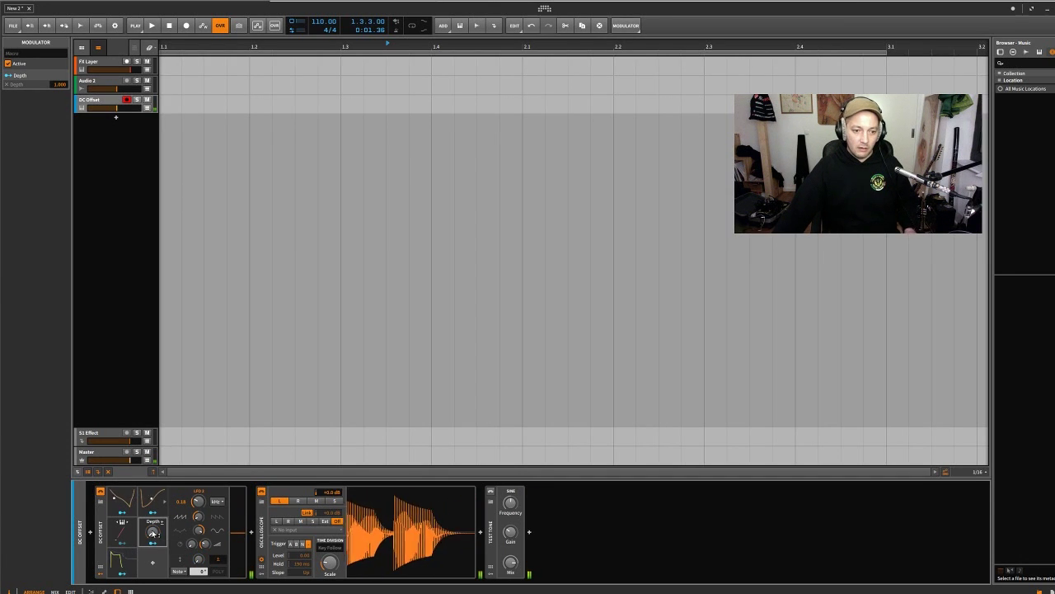
right_click(198, 561)
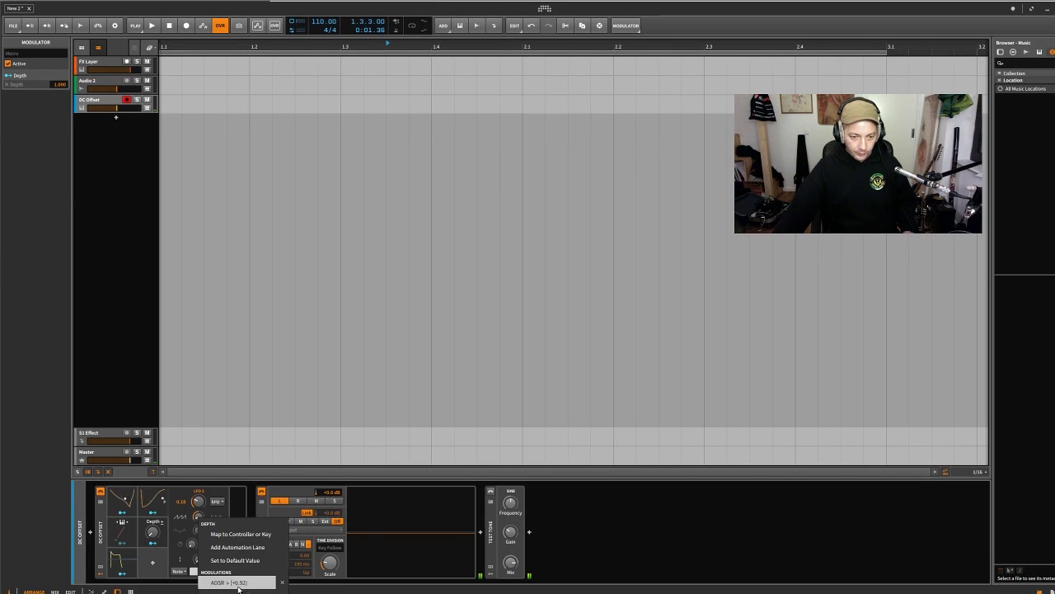
click(282, 582)
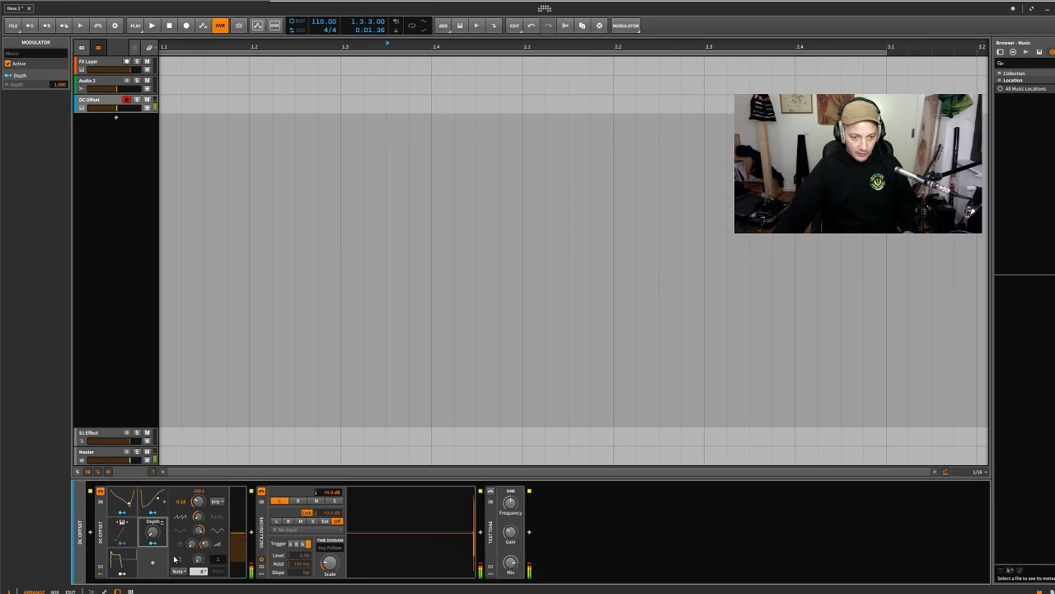
mouse_move(153, 532)
mouse_down()
mouse_move(153, 450)
mouse_move(152, 532)
mouse_up()
mouse_move(197, 500)
mouse_down()
mouse_move(198, 478)
mouse_move(198, 511)
mouse_move(198, 494)
mouse_up()
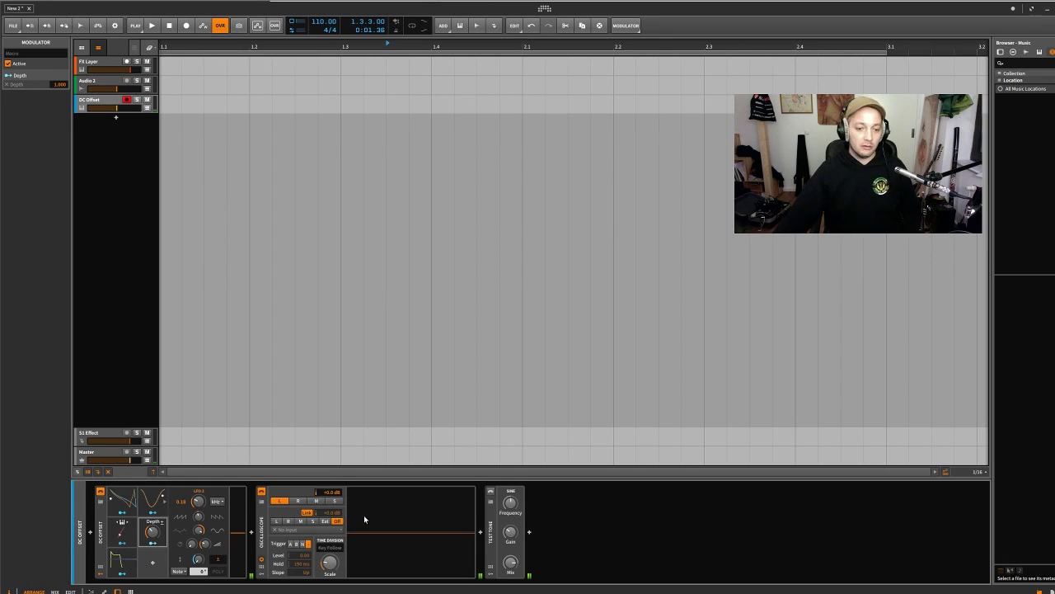
Insert a Filter device between the DC Offset and the Oscilloscope.
click(253, 533)
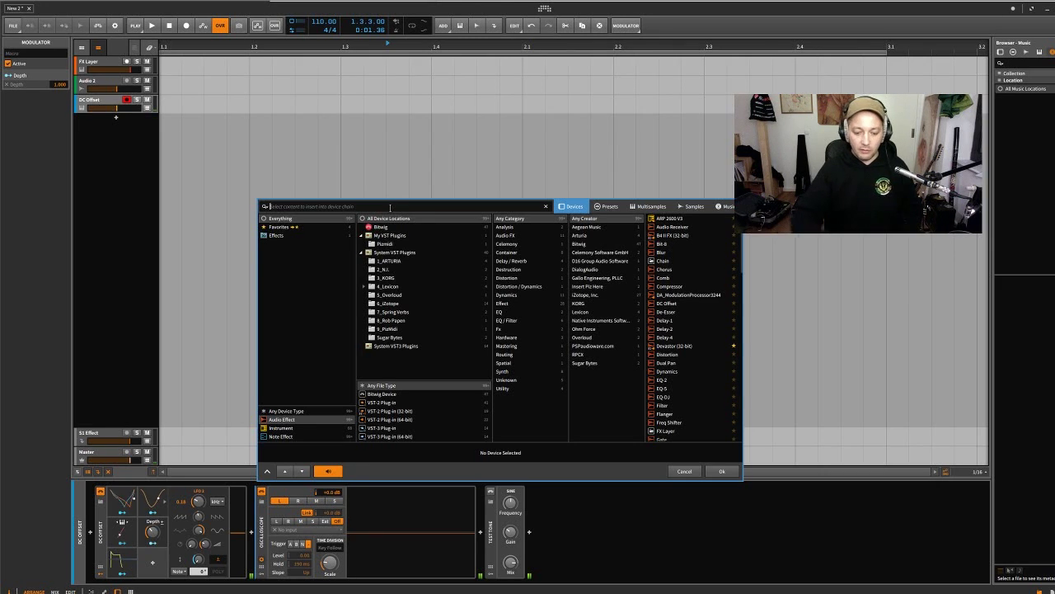
text(fil)
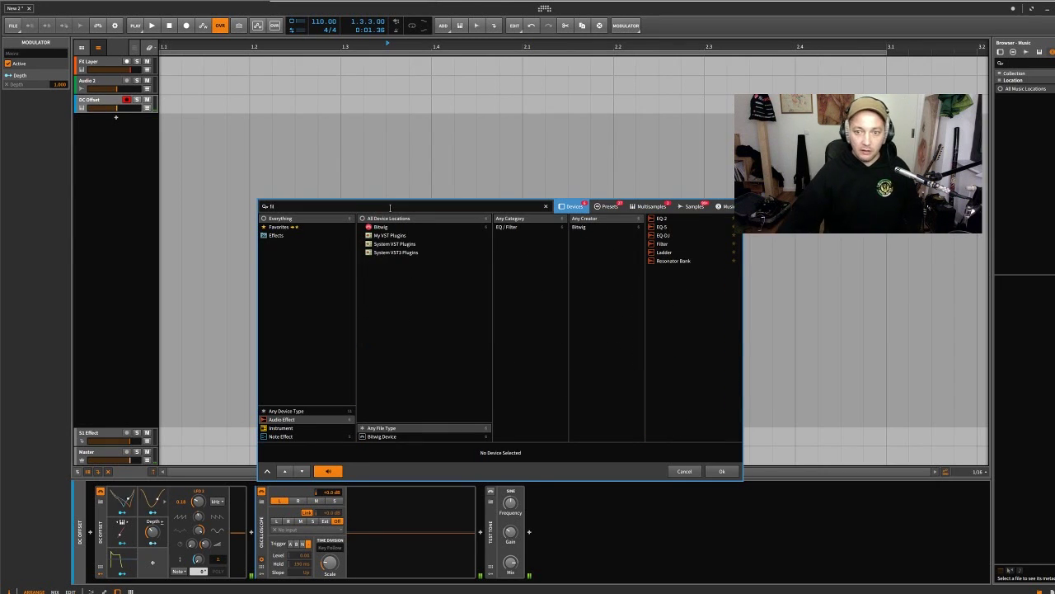
click(665, 244)
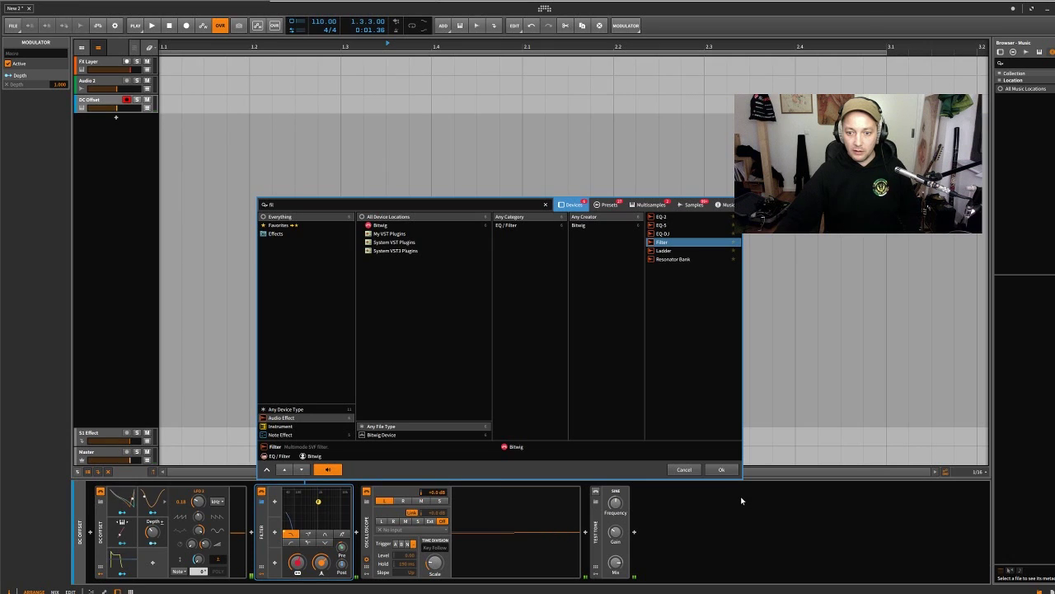
click(719, 470)
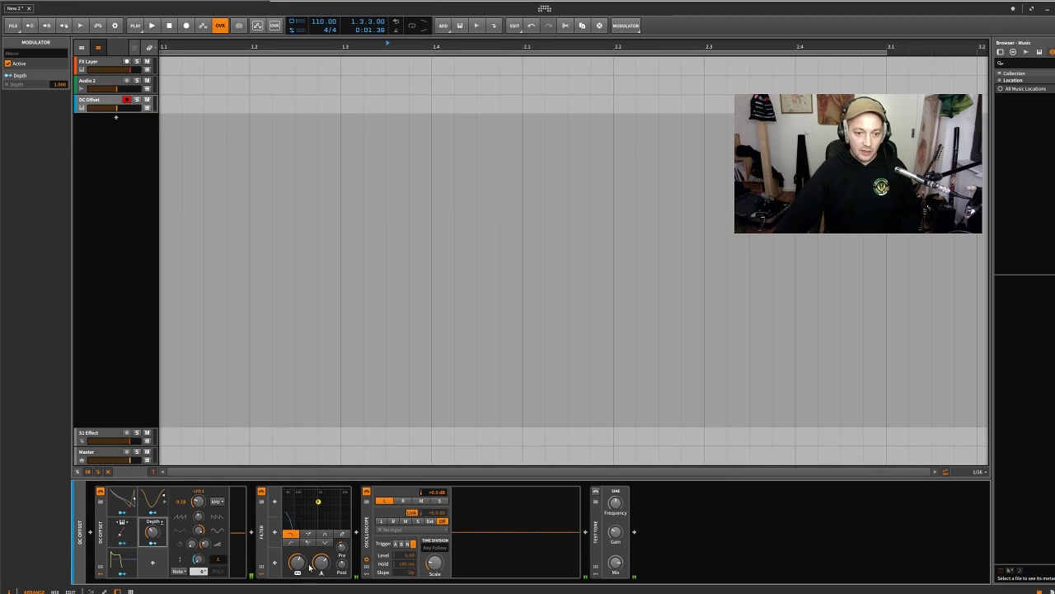
Add an ADSR modulator to the Filter and map it to the lowered Cutoff with an amount of 90.67.
click(274, 503)
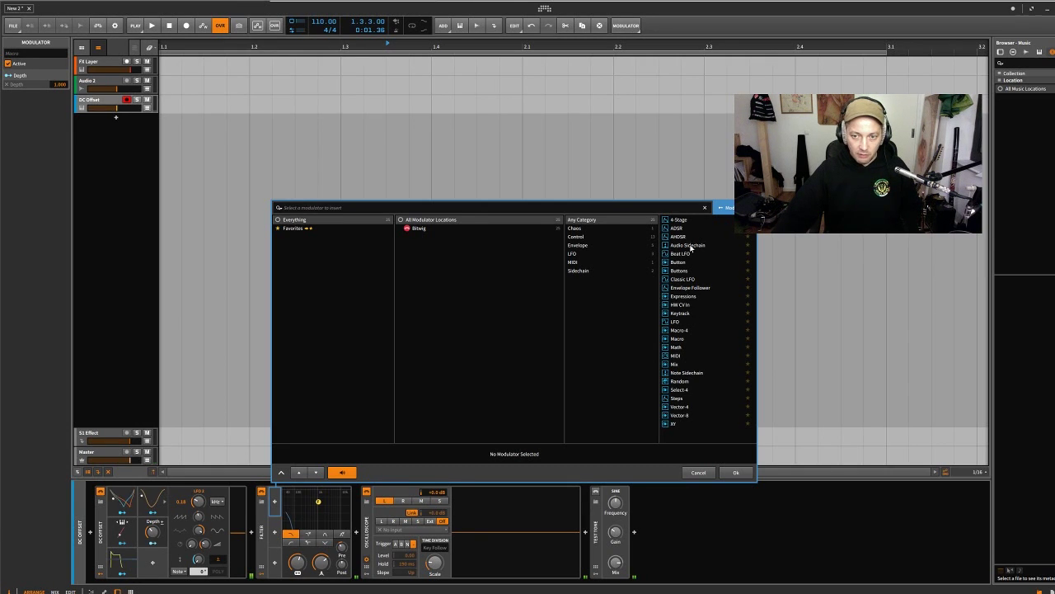
click(742, 472)
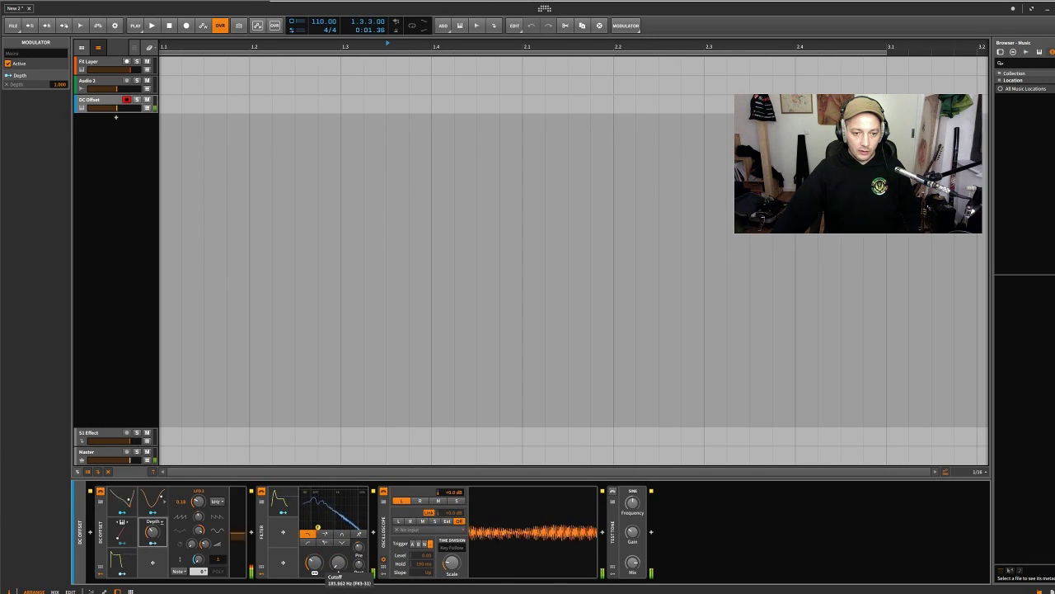
click(285, 513)
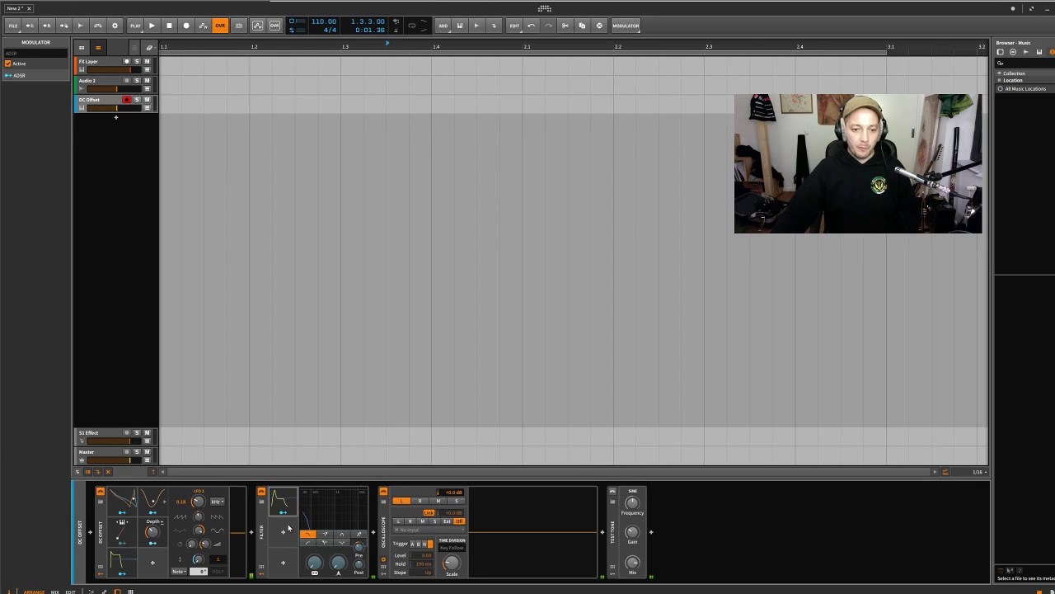
drag(314, 562, 314, 487)
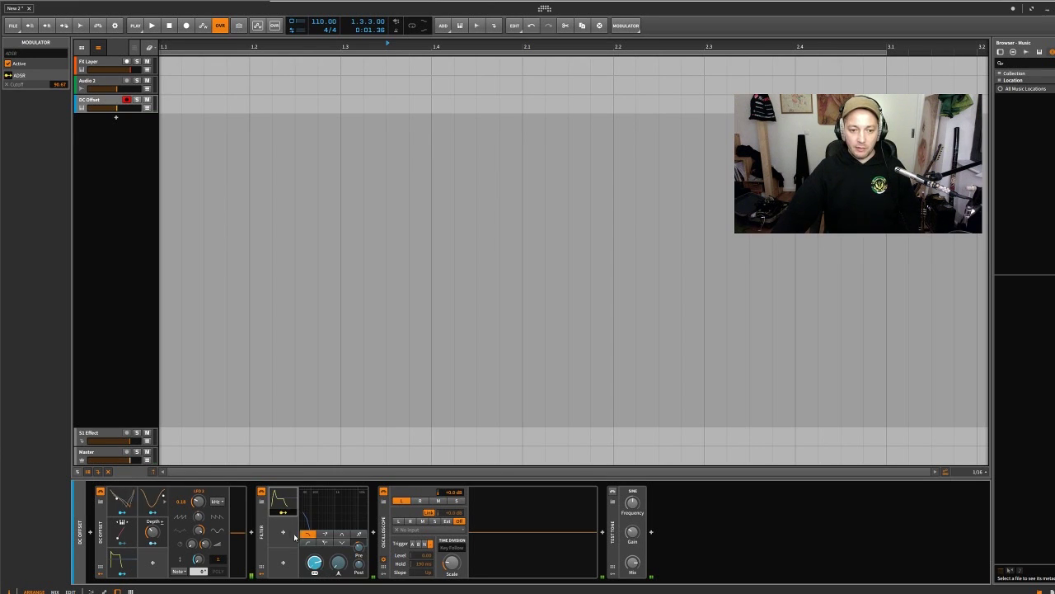
click(283, 511)
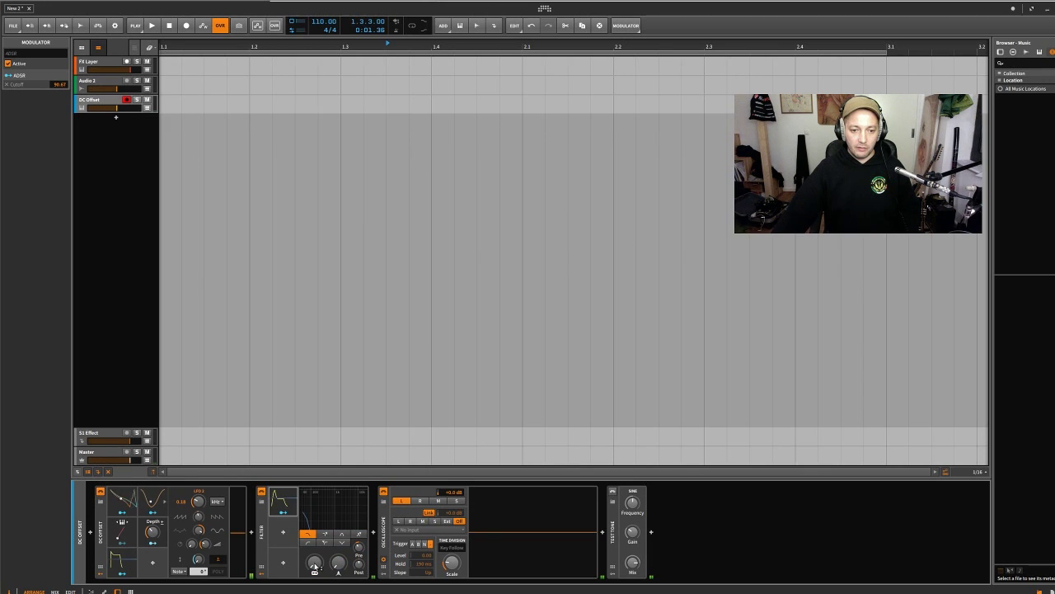
Open the Filter ADSR's settings and adjust the envelope's curve shape.
click(294, 502)
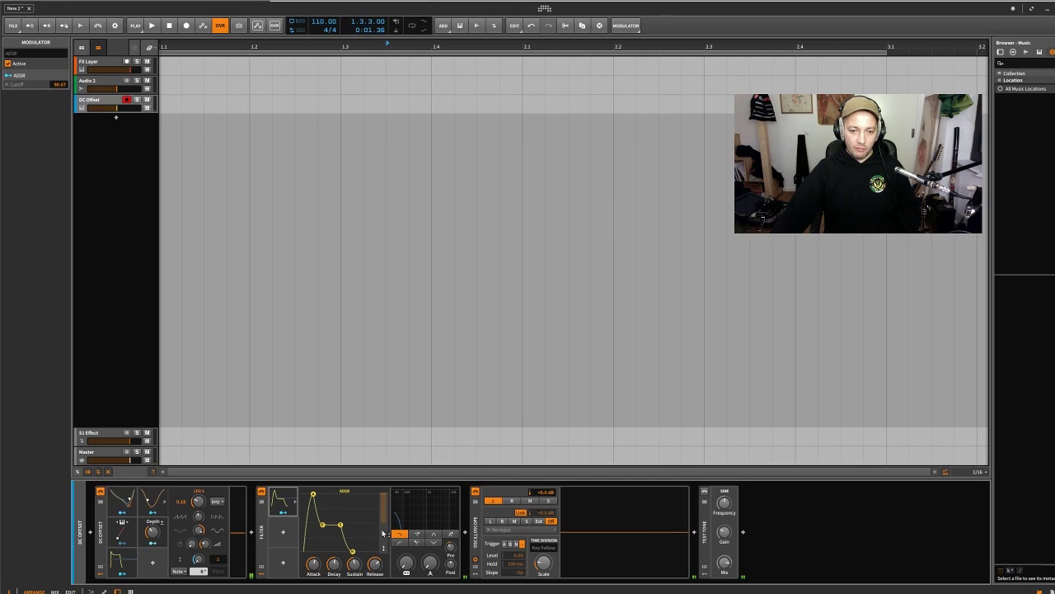
mouse_move(383, 509)
mouse_down()
mouse_move(383, 519)
mouse_move(383, 495)
mouse_up()
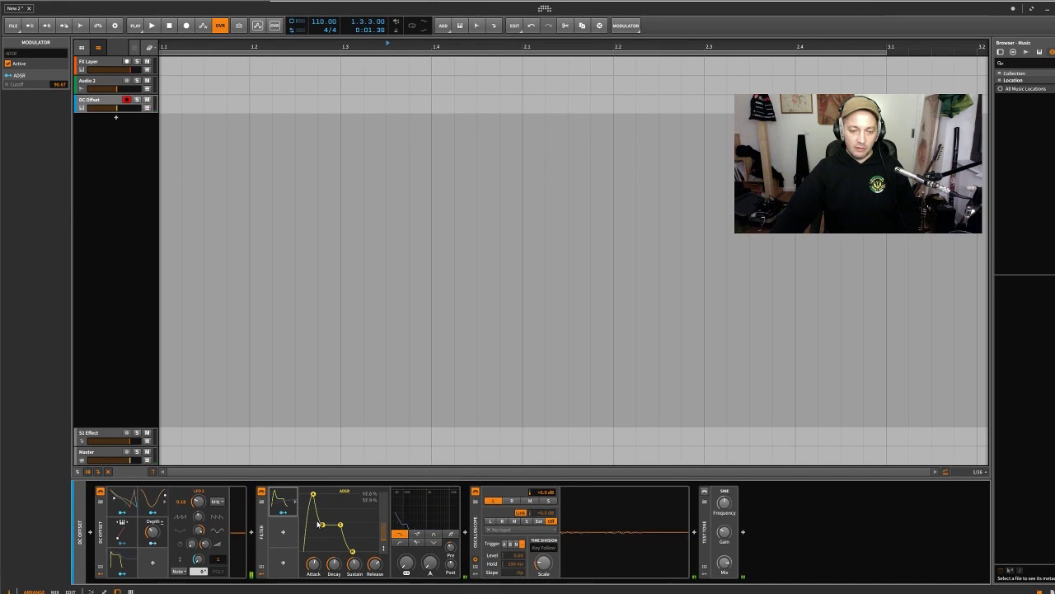
drag(384, 537, 384, 544)
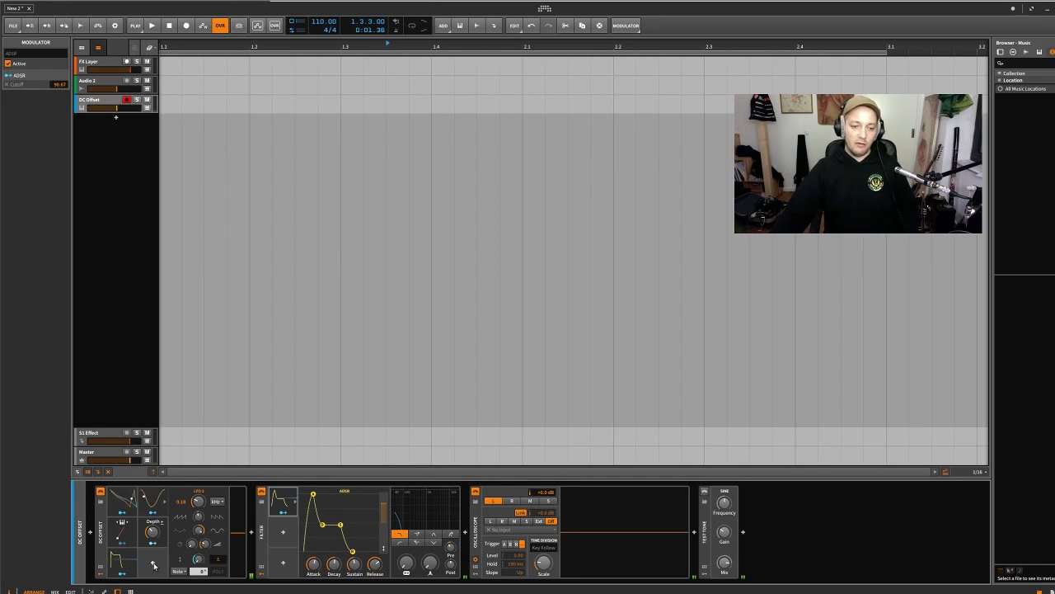
Add a Macro modulator to the DC Offset device and open the settings of its ADSR modulator.
click(154, 564)
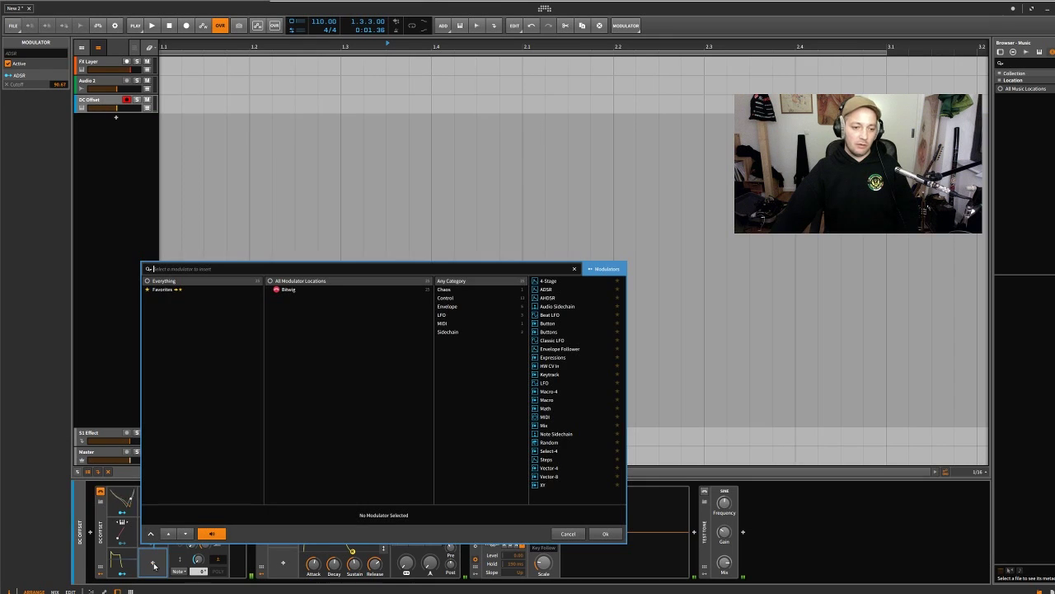
click(547, 400)
click(606, 533)
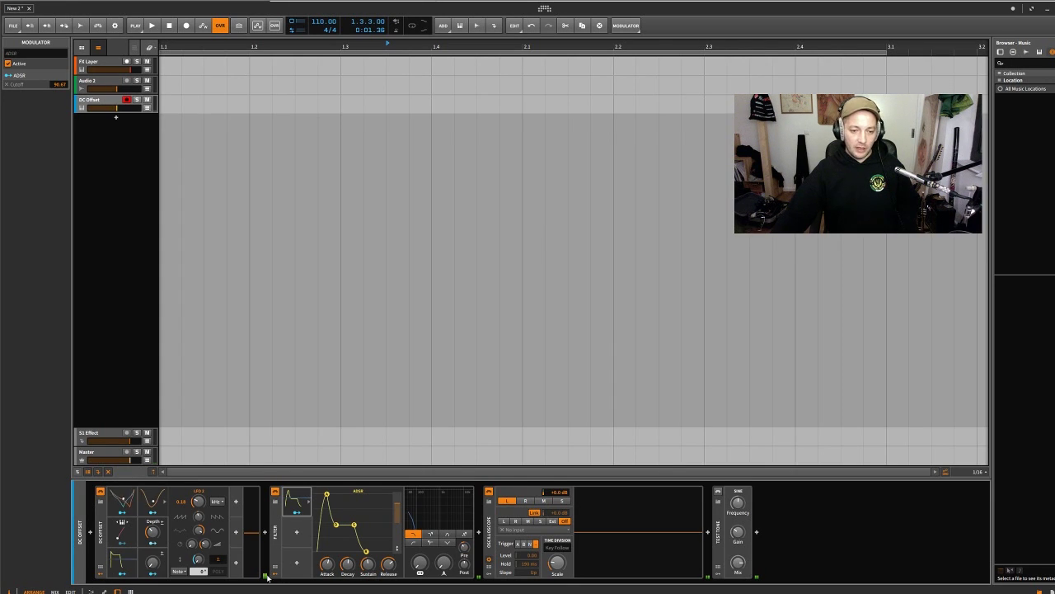
click(135, 565)
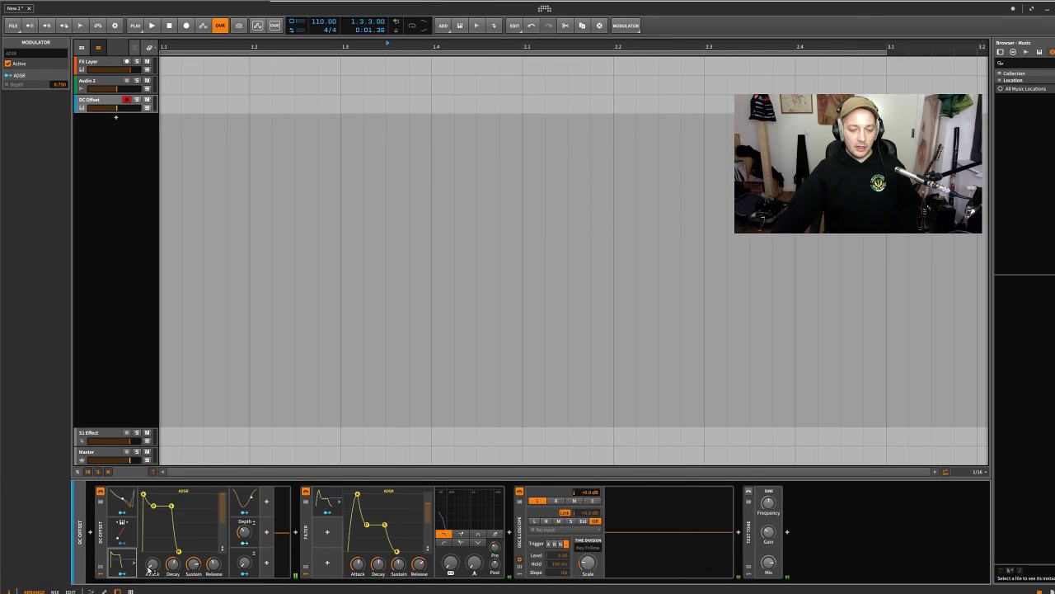
Try mapping the new macro to the DC Offset ADSR's Depth with an amount of 1.38, and clear that mapping.
click(245, 574)
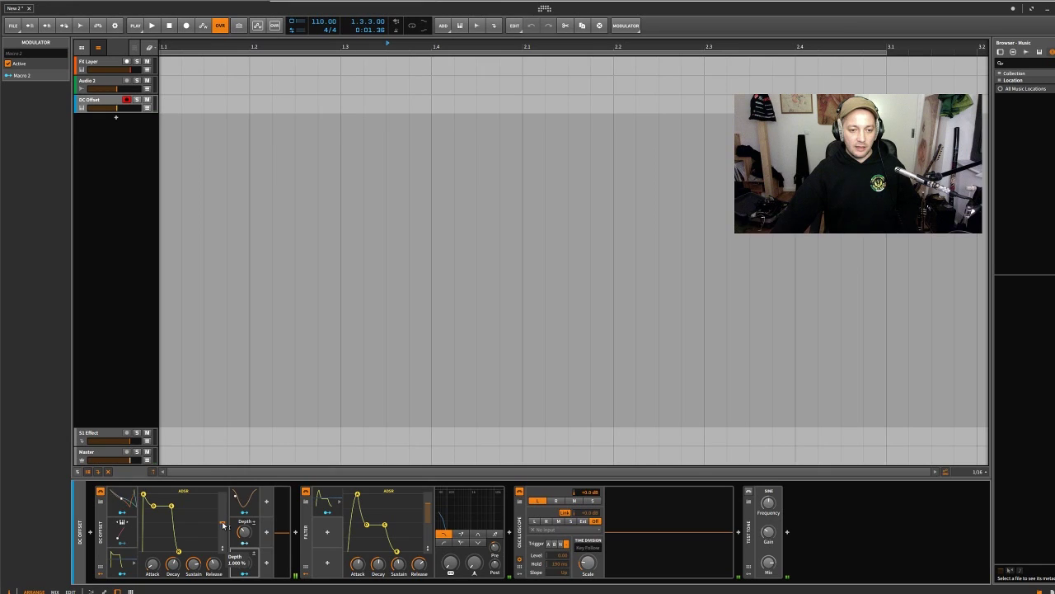
mouse_move(244, 563)
mouse_down()
mouse_move(244, 544)
mouse_move(244, 566)
mouse_up()
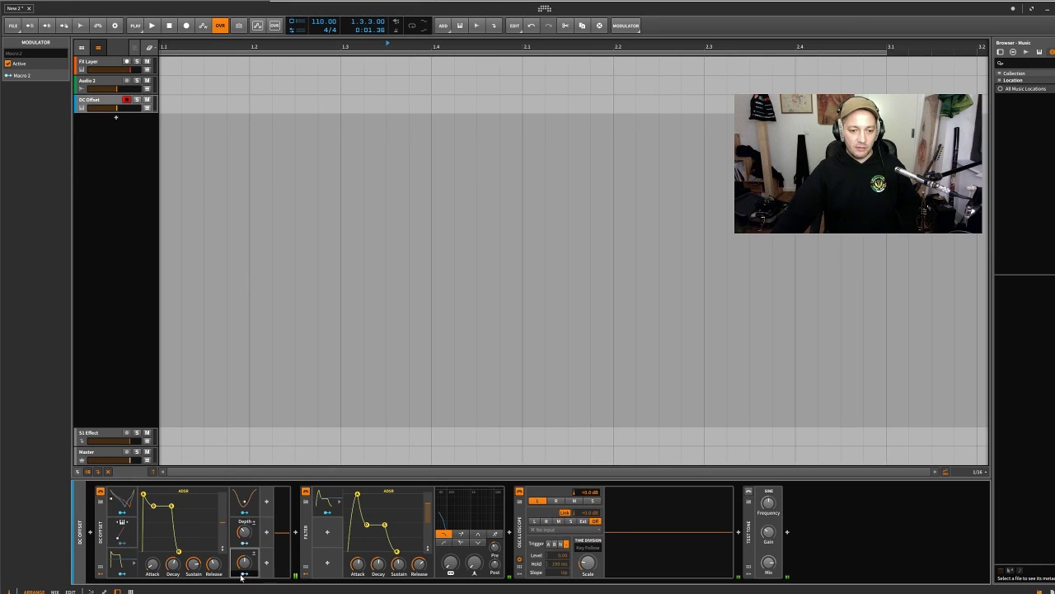
click(243, 574)
drag(222, 524, 222, 494)
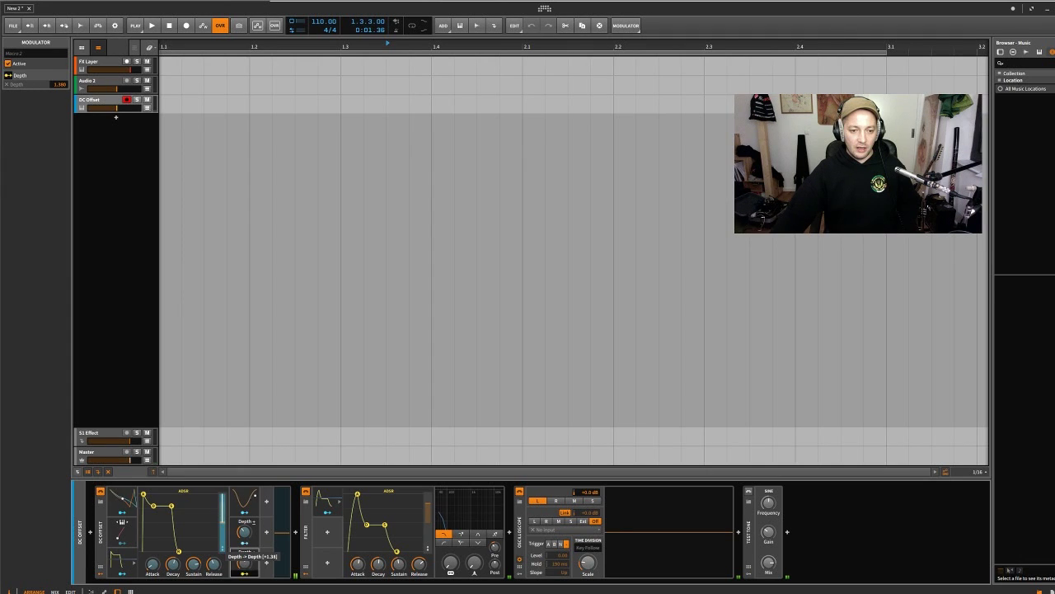
click(243, 574)
drag(244, 562, 244, 544)
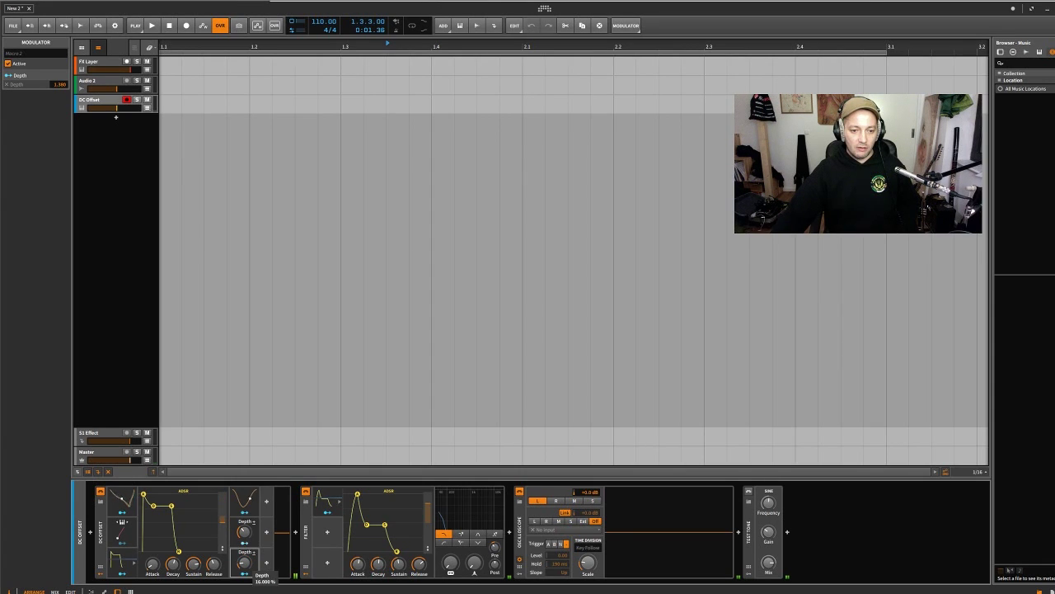
click(245, 573)
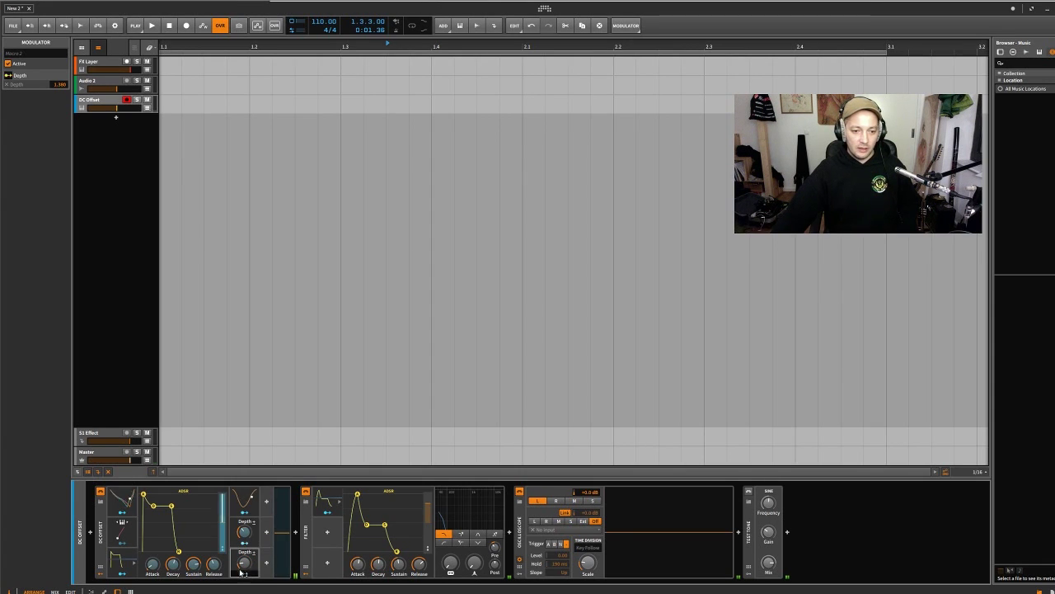
right_click(241, 576)
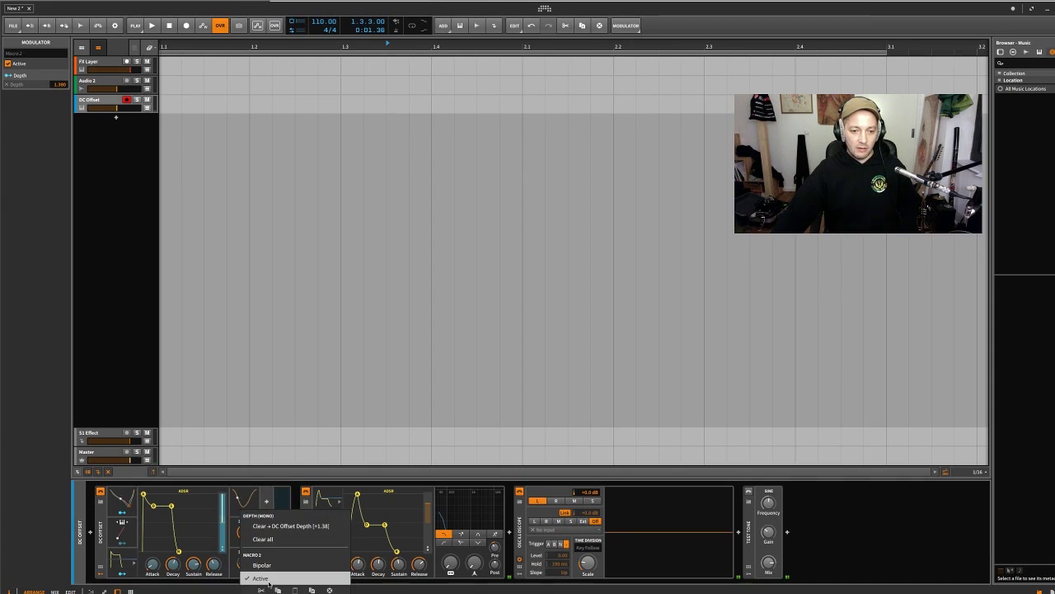
click(281, 526)
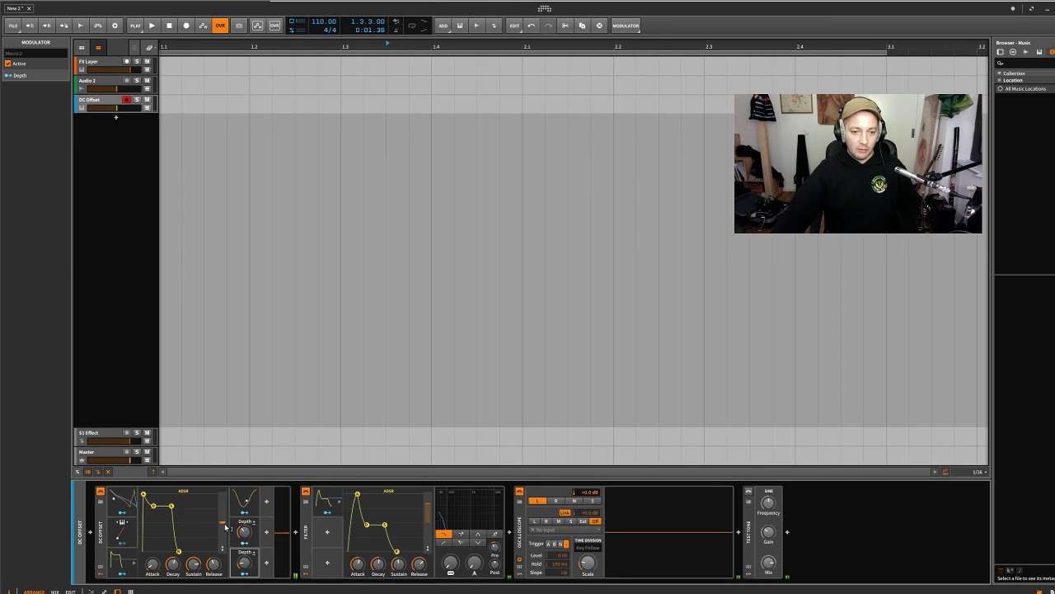
Lower the DC Offset ADSR's Depth to its minimum and map the new macro to it with an amount of 2.000.
drag(224, 524, 230, 558)
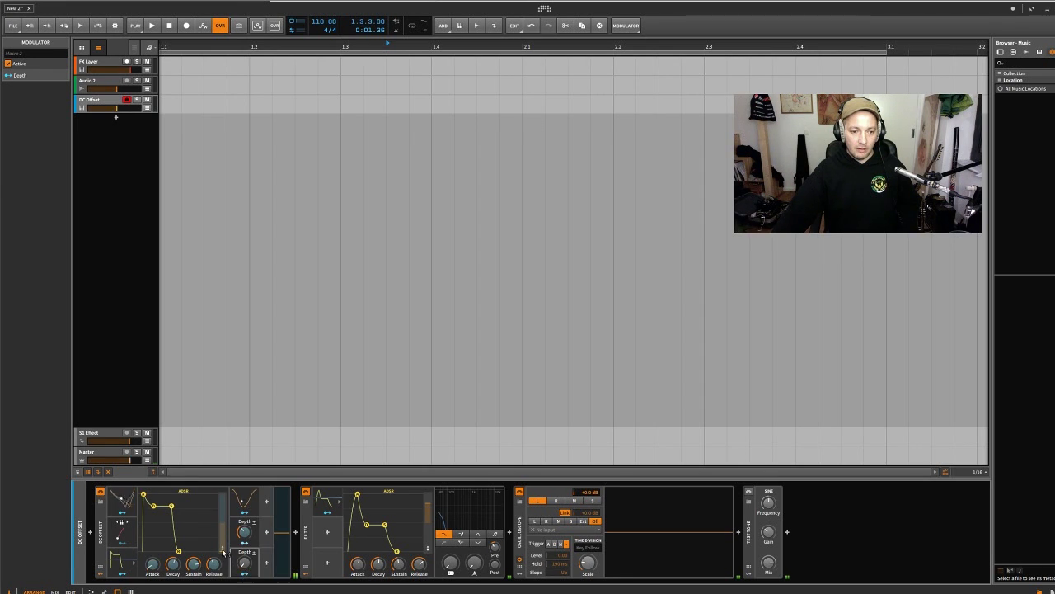
drag(223, 552, 223, 493)
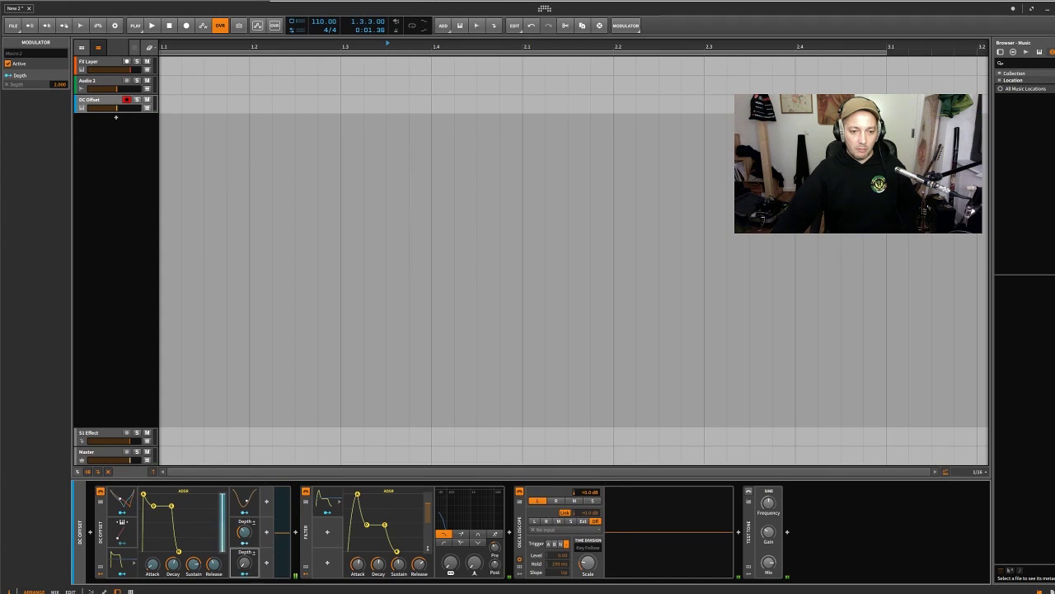
click(244, 574)
Test the new macro's effect on the envelope and rename the macro as Amp Env amt.
mouse_move(245, 564)
mouse_down()
mouse_move(244, 536)
mouse_move(248, 574)
mouse_up()
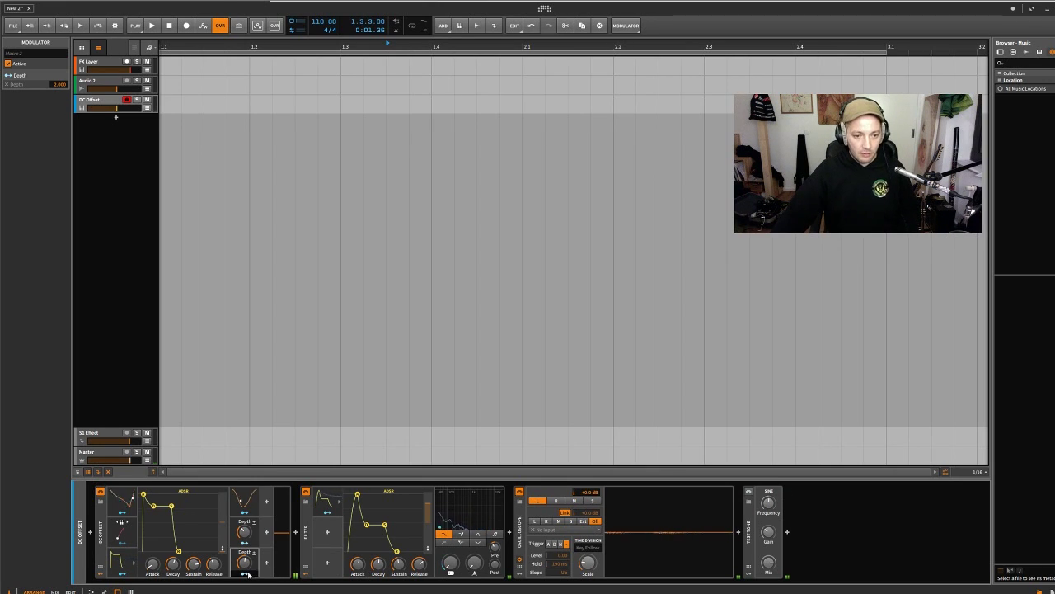
mouse_move(245, 563)
mouse_down()
mouse_move(245, 554)
mouse_move(244, 567)
mouse_up()
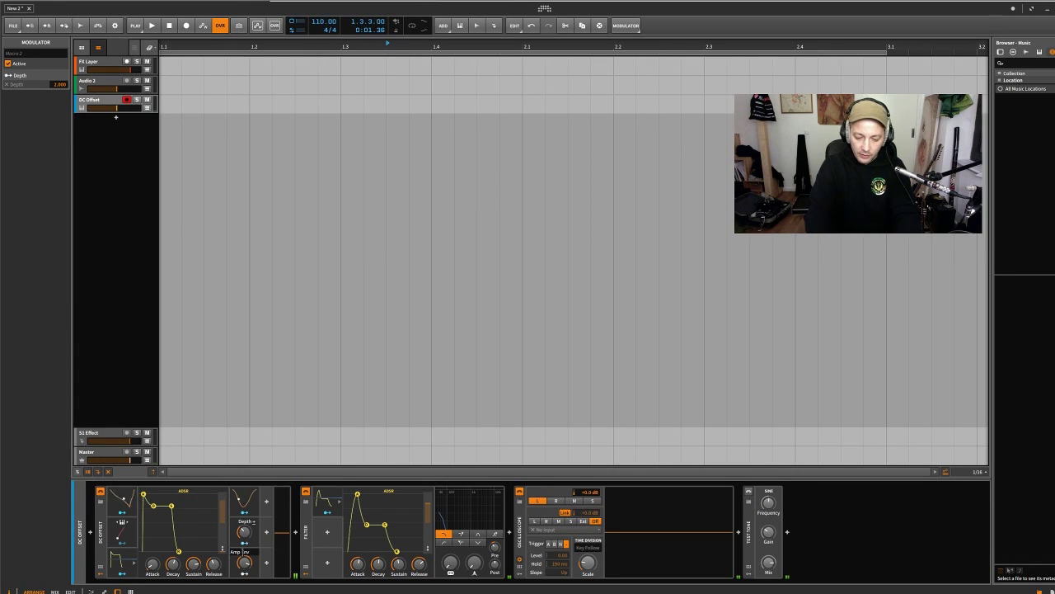
click(244, 560)
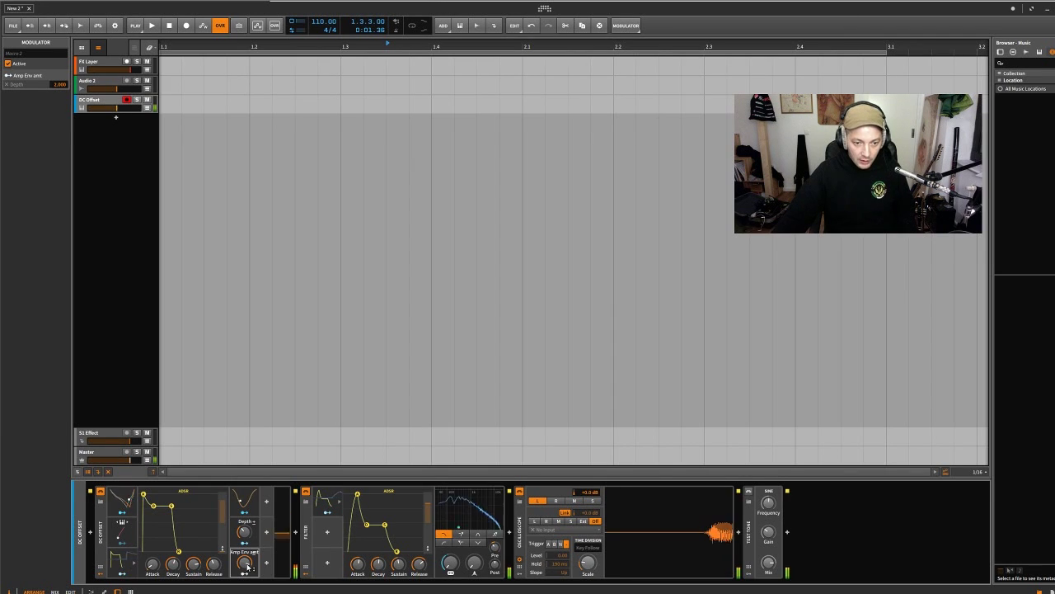
Add a Macro modulator to the Filter device and name it VCF Env AMT.
click(326, 532)
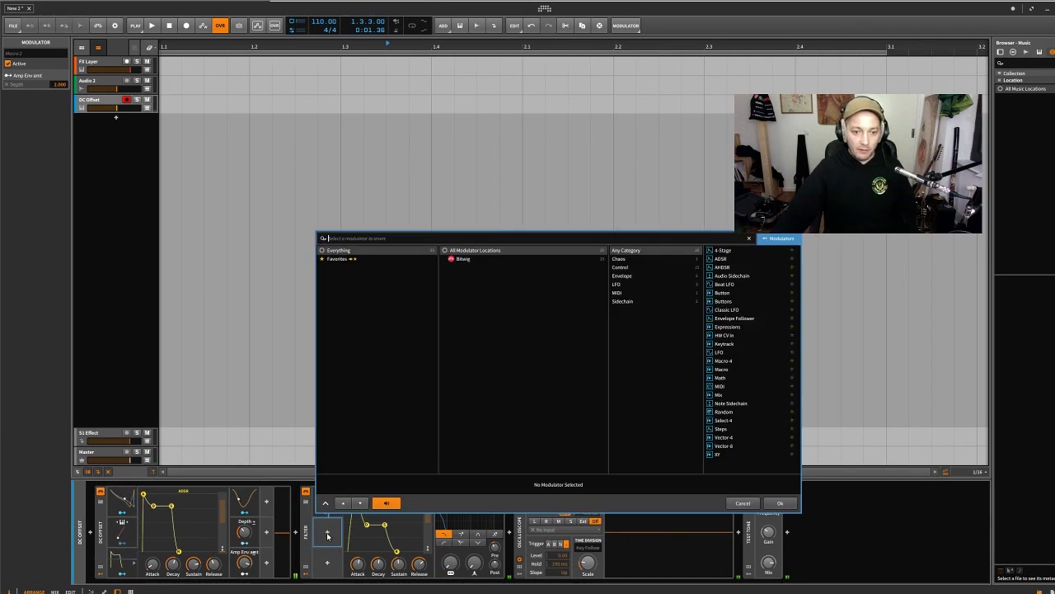
click(723, 369)
click(780, 503)
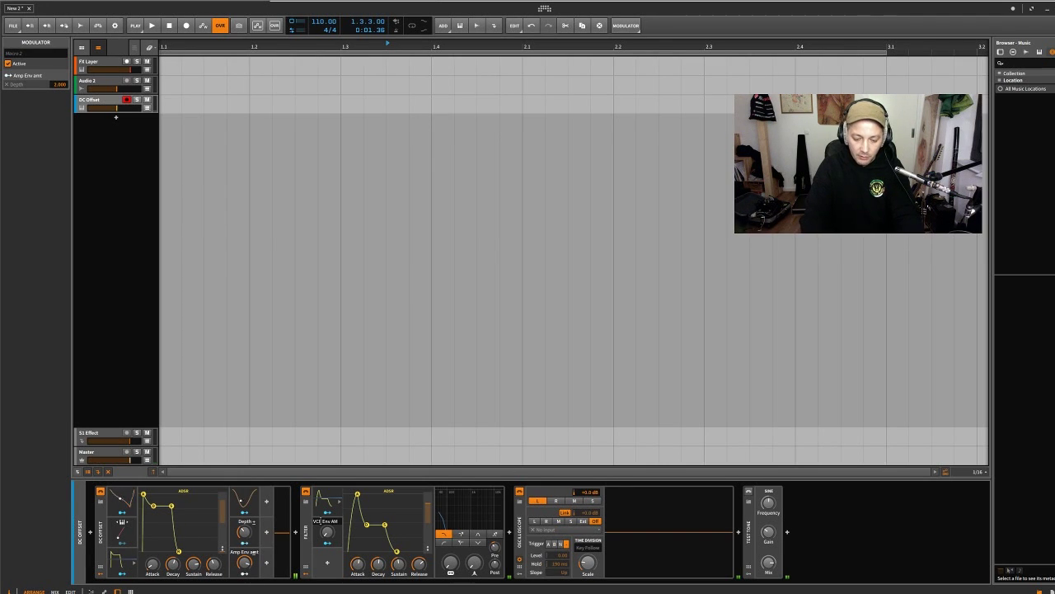
click(254, 553)
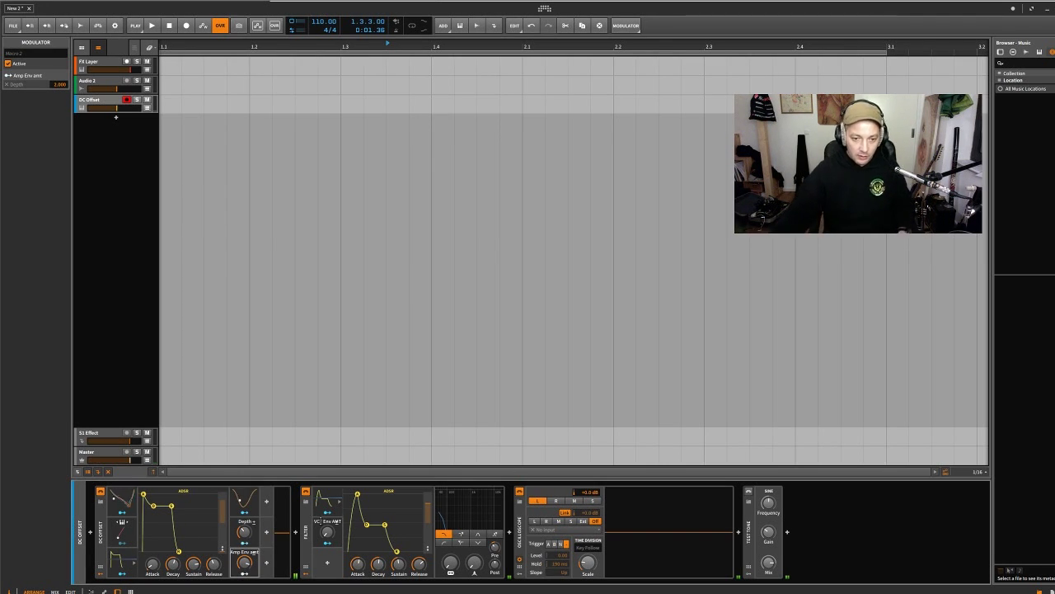
Map the VCF Env AMT macro to the Filter ADSR's Depth with an amount of 2.000 and turn the macro up.
click(328, 543)
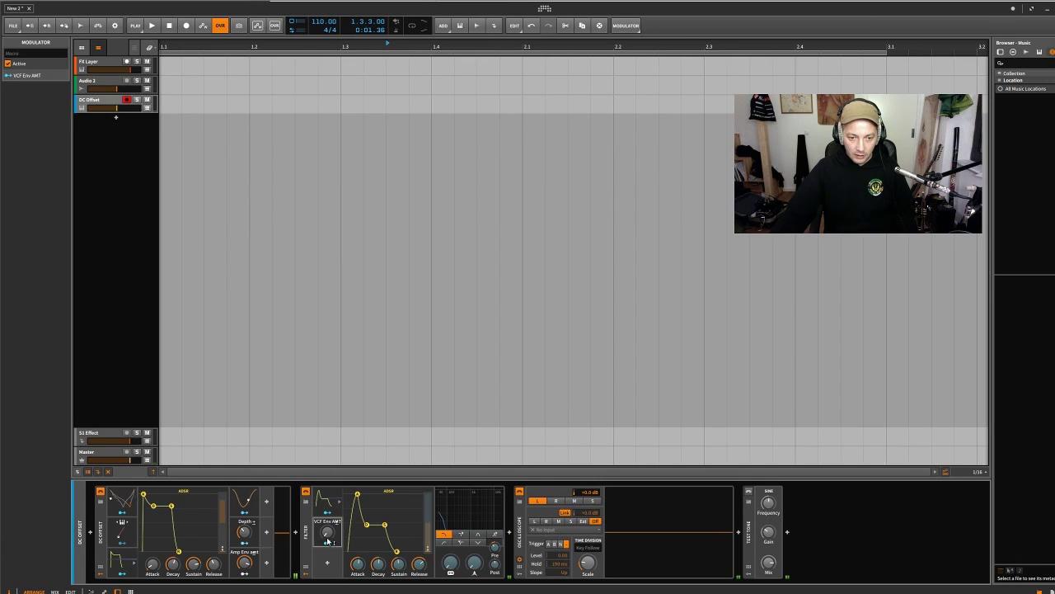
drag(427, 550, 427, 495)
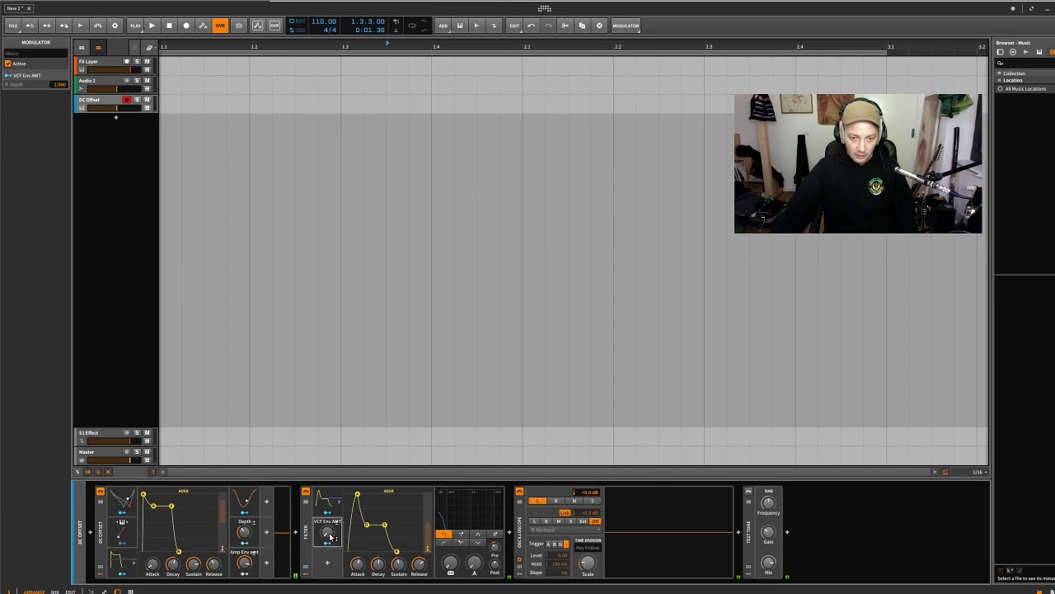
drag(329, 534, 329, 464)
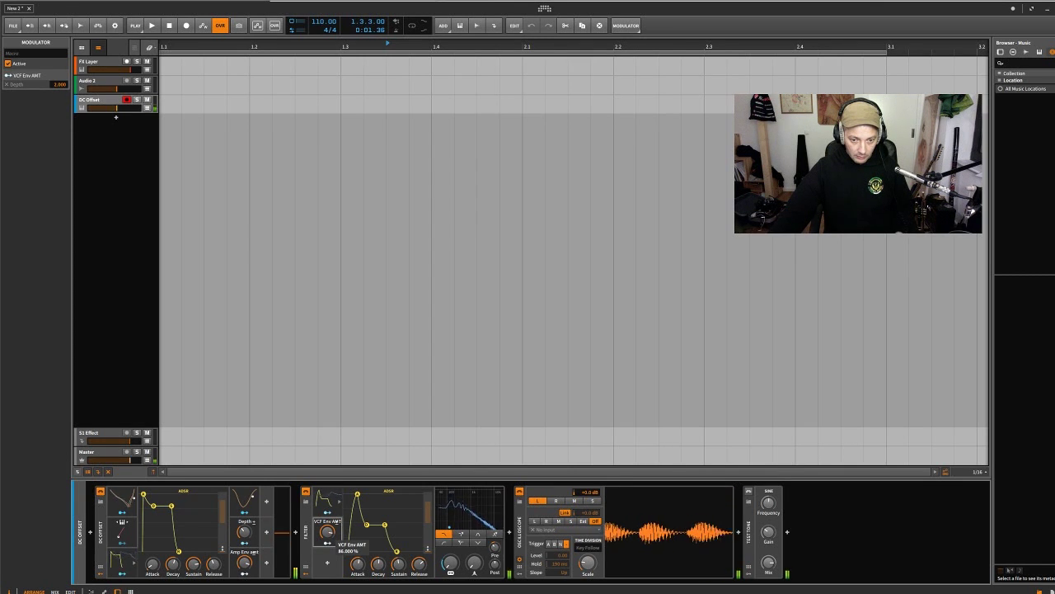
Raise the Filter's resonance and adjust the VCF Env AMT macro while auditioning notes.
drag(474, 563, 427, 505)
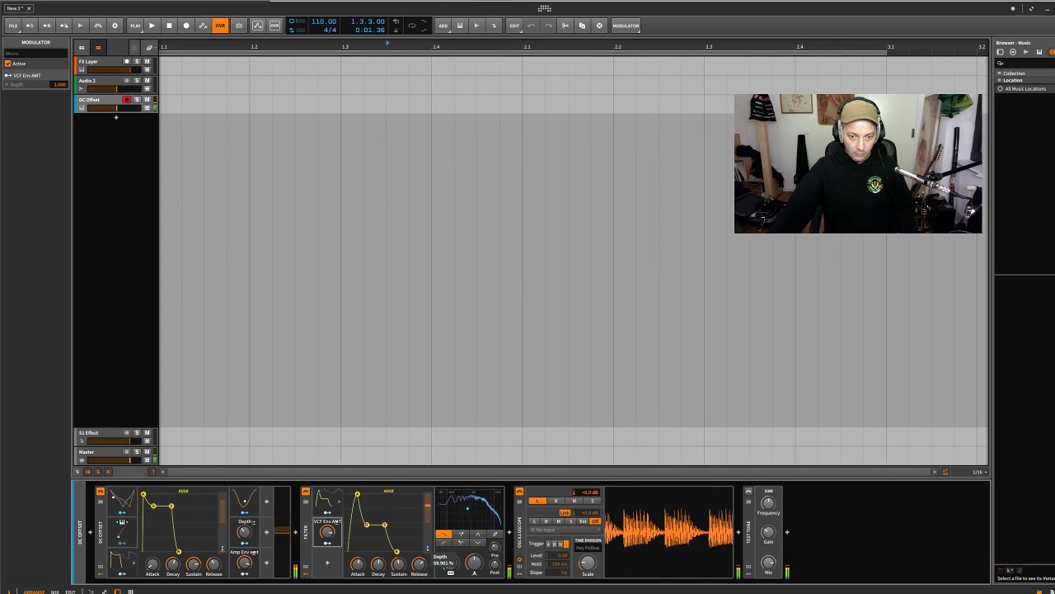
scroll(450, 564, down, 20)
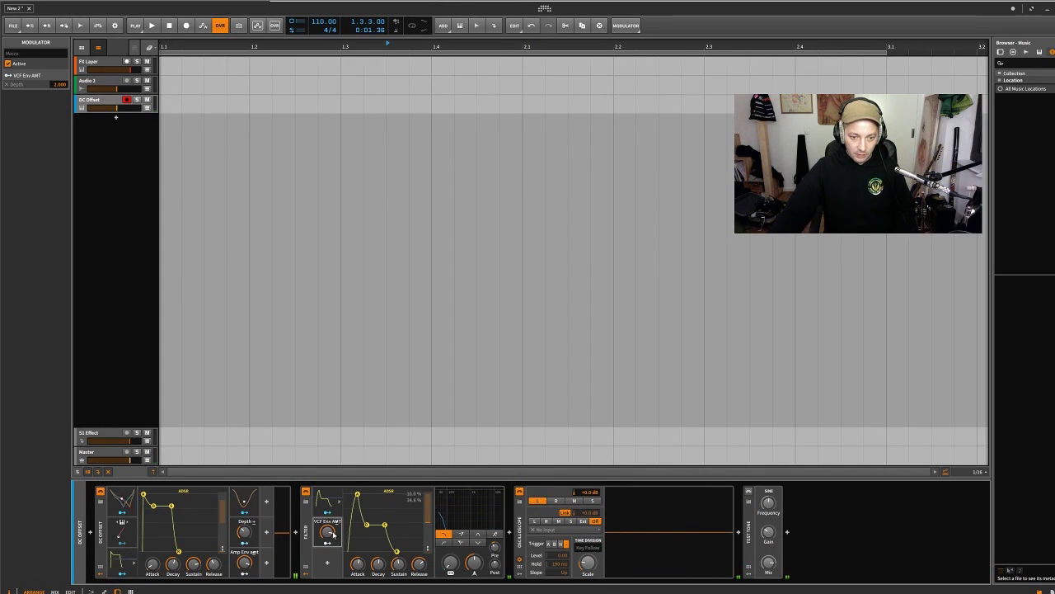
mouse_move(327, 531)
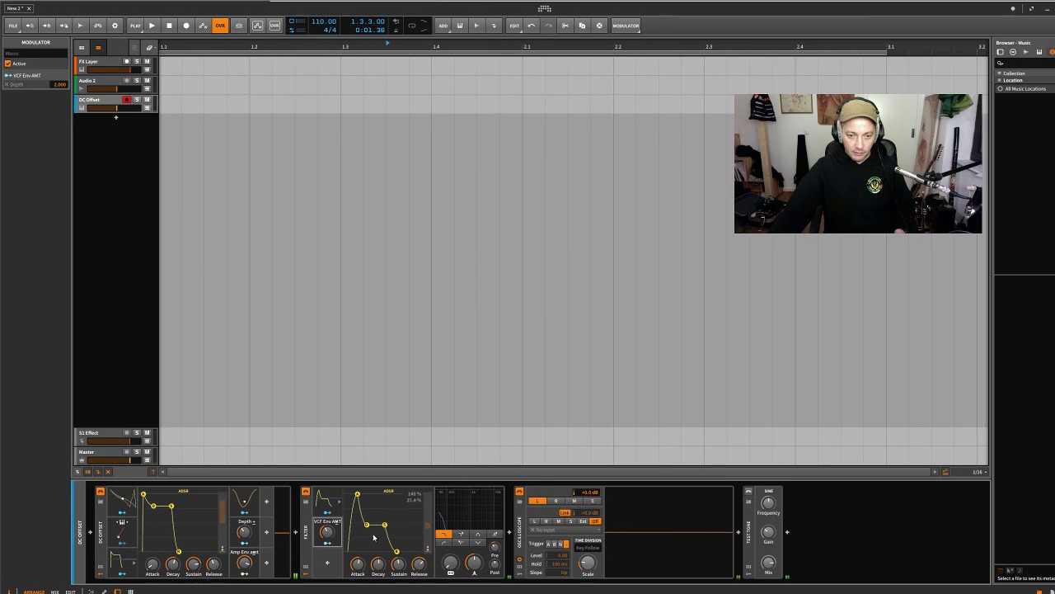
mouse_move(329, 535)
mouse_down()
mouse_move(329, 548)
mouse_move(328, 515)
mouse_up()
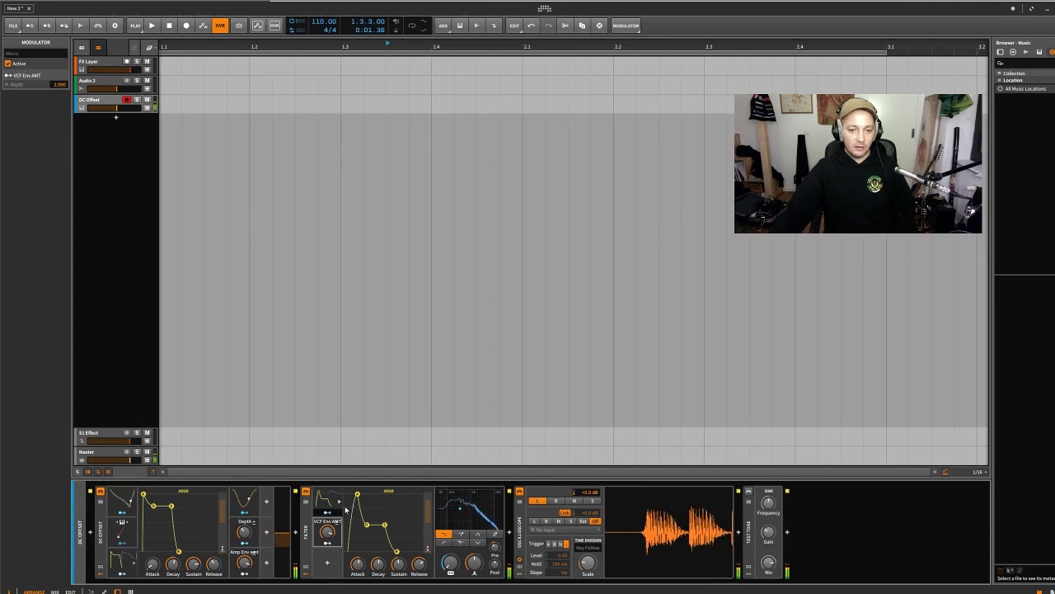
Add a Classic LFO modulator to the Filter device and raise its rate from the settings.
click(328, 564)
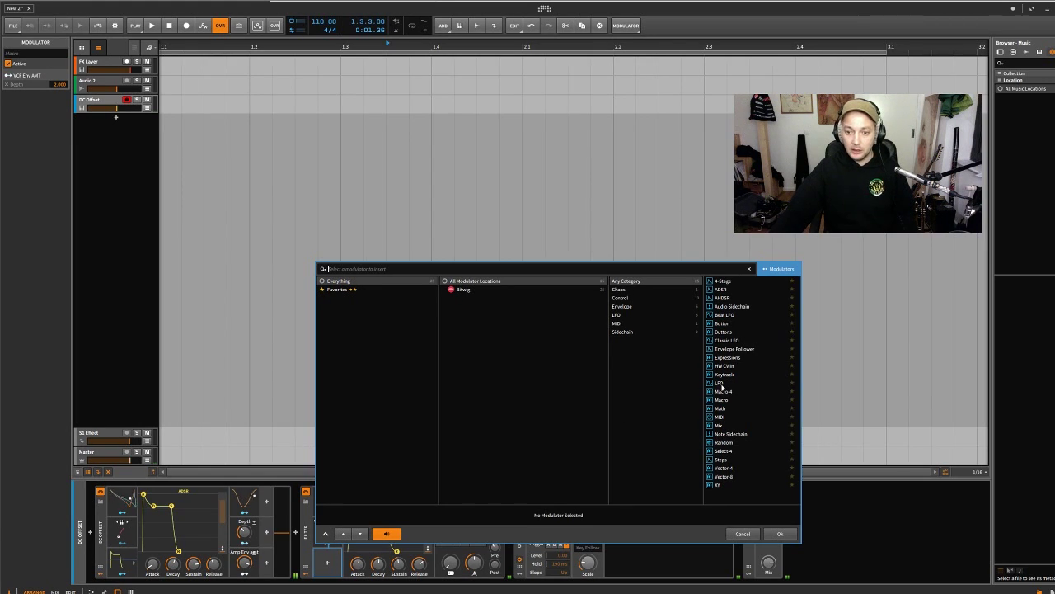
click(727, 341)
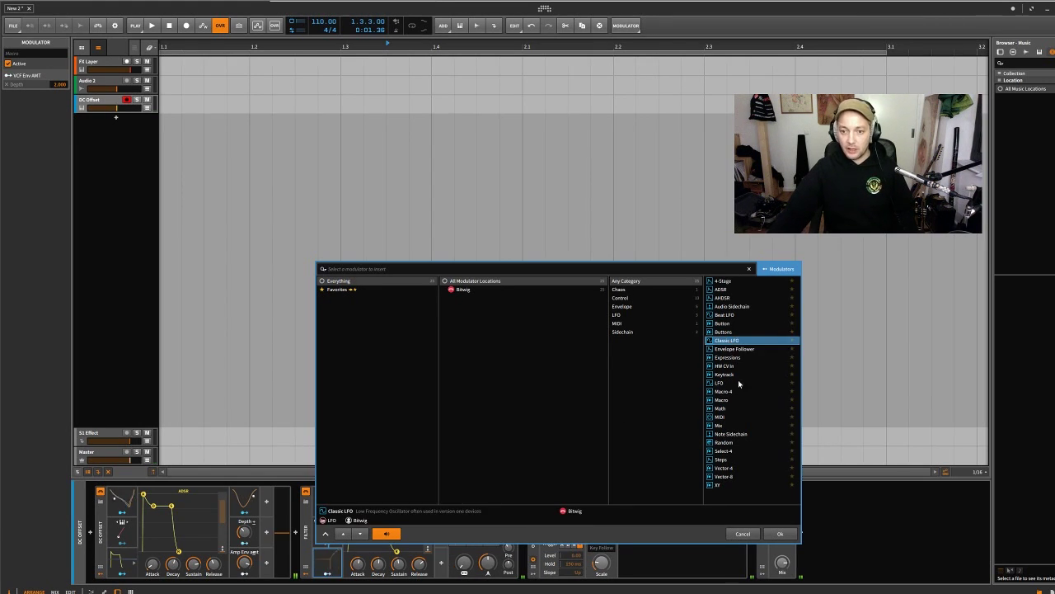
click(780, 534)
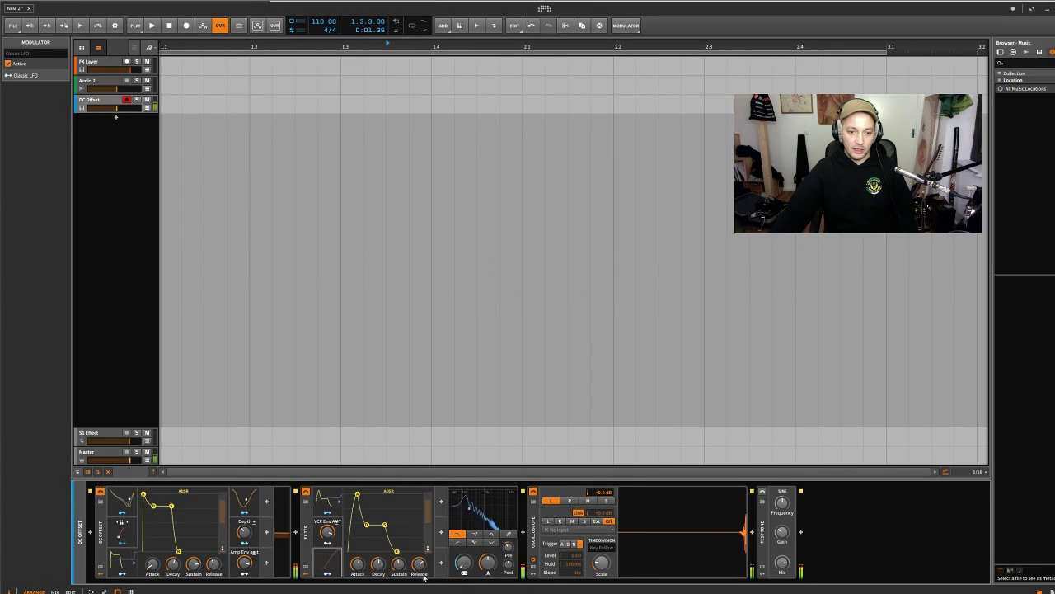
click(328, 567)
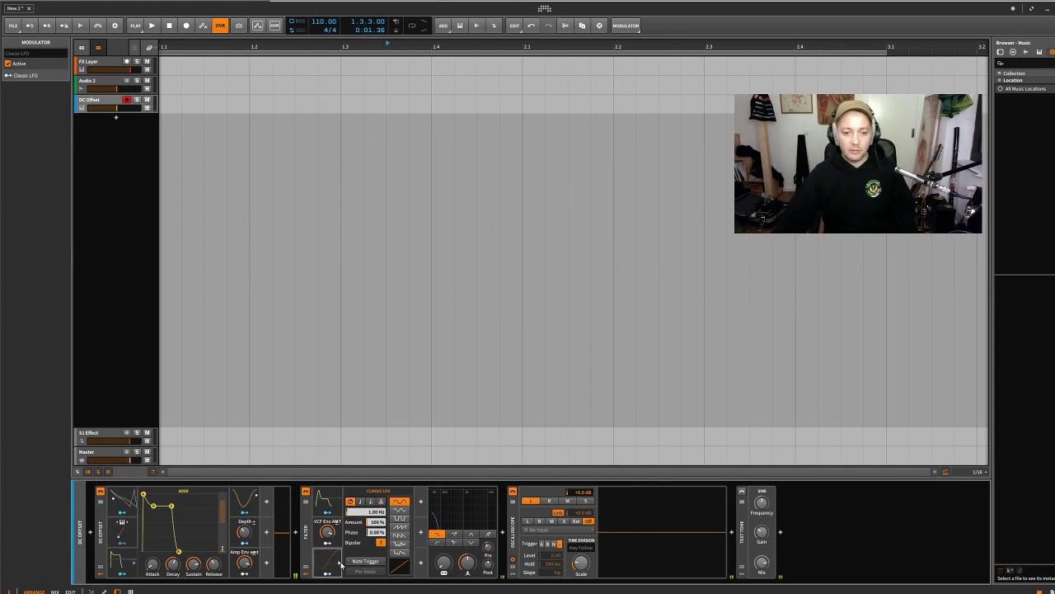
click(339, 564)
click(339, 564)
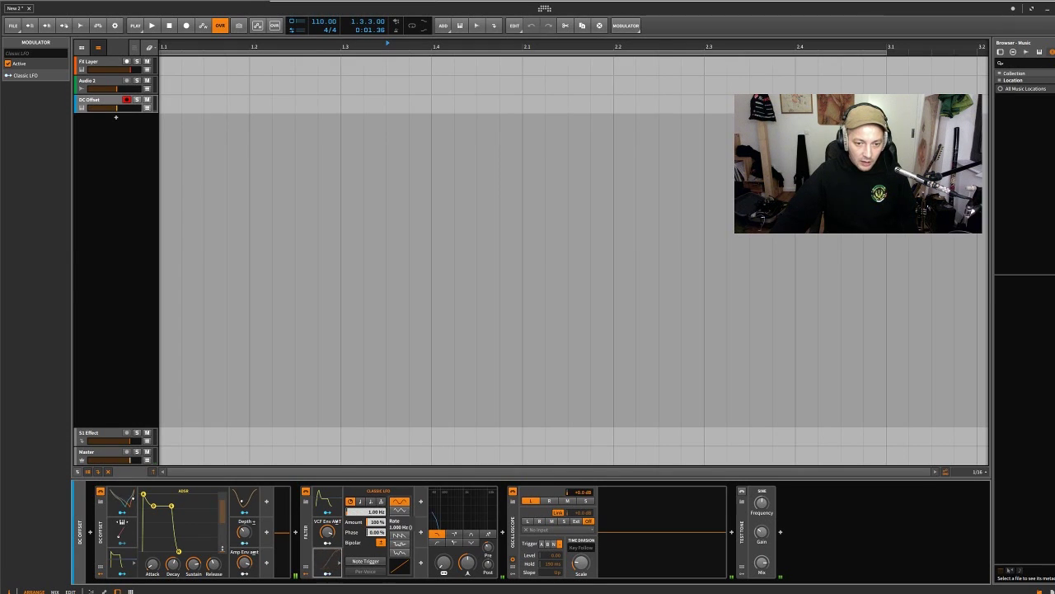
drag(366, 511, 366, 462)
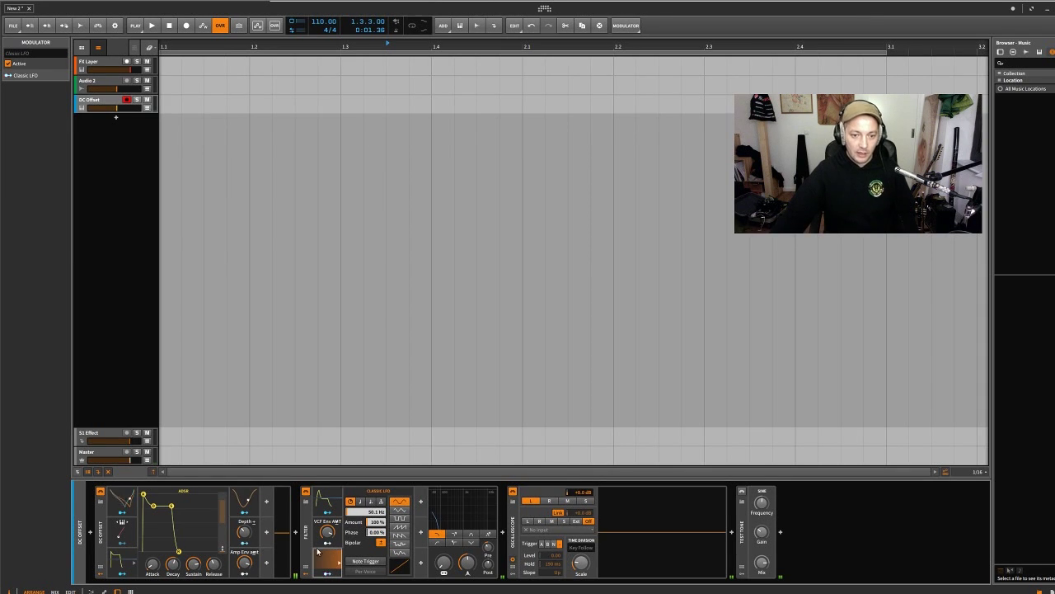
Close the Classic LFO's settings and delete that modulator from the Filter device.
click(338, 559)
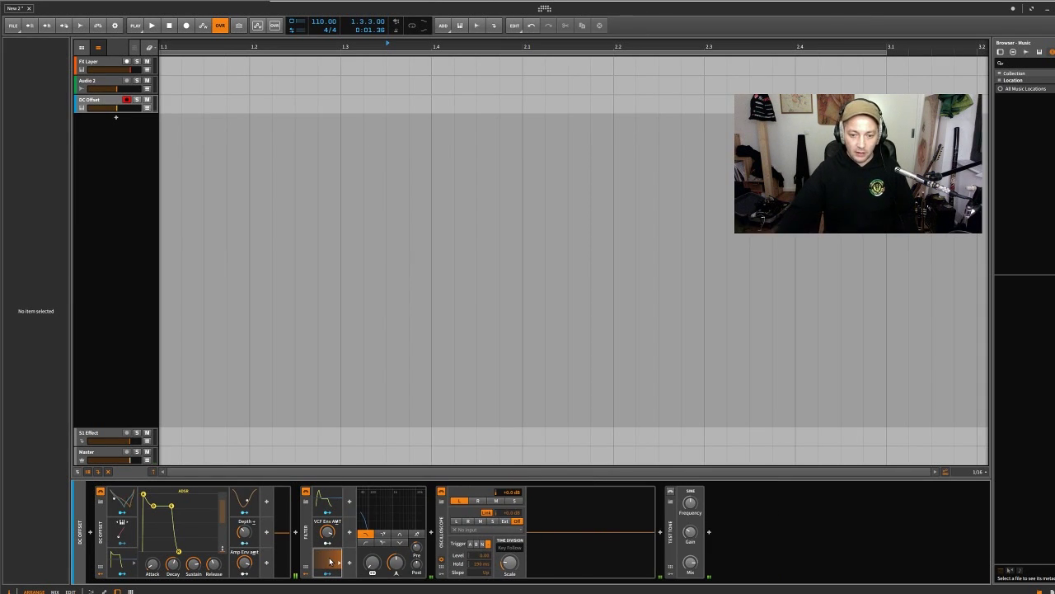
click(330, 562)
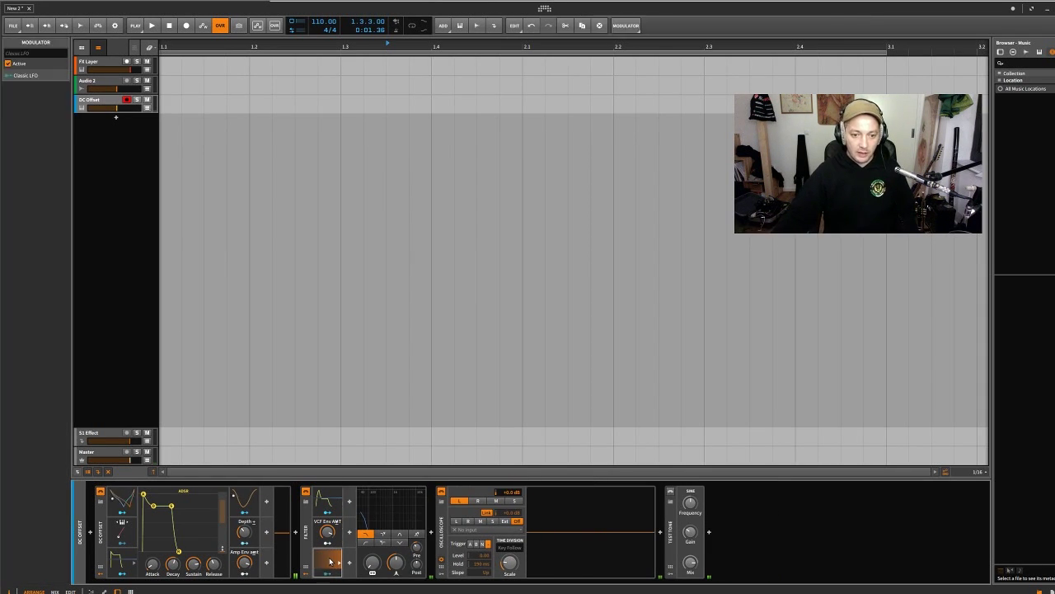
key(Delete)
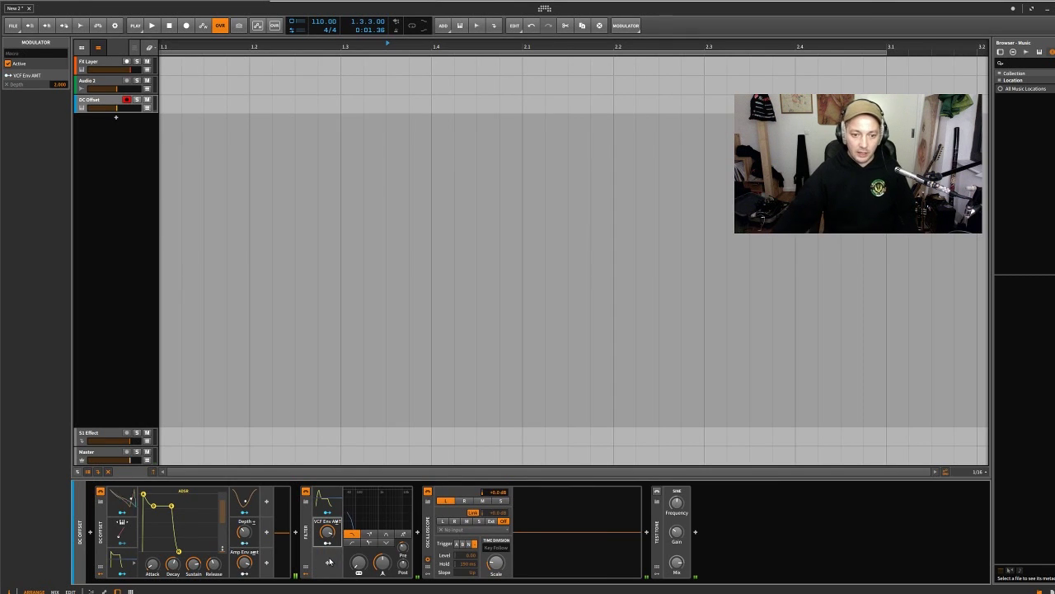
Add an LFO modulator to the Filter device and map it with a positive amount to the Filter's cutoff.
click(328, 563)
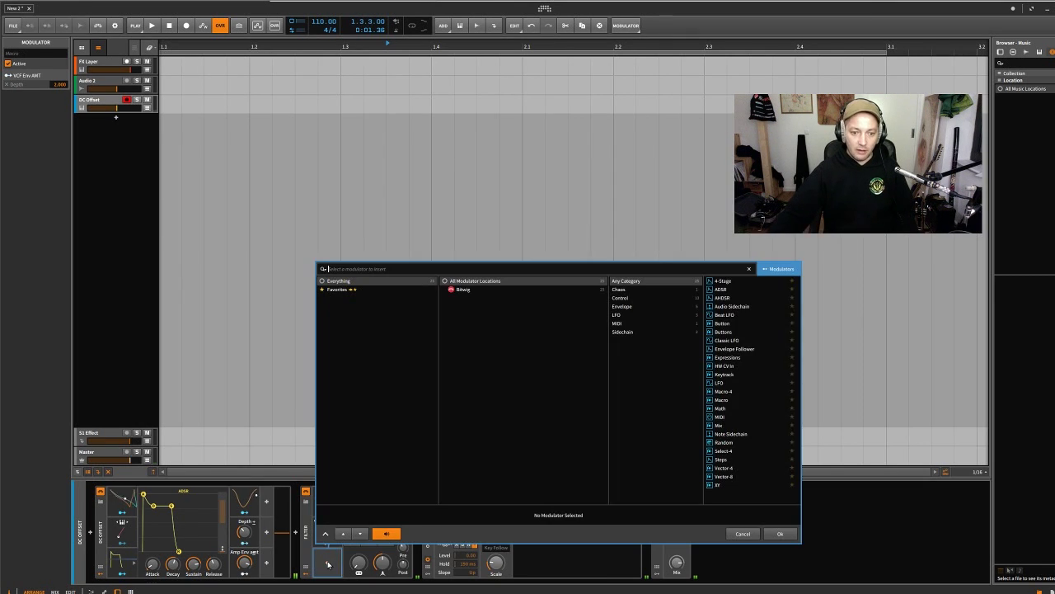
click(718, 384)
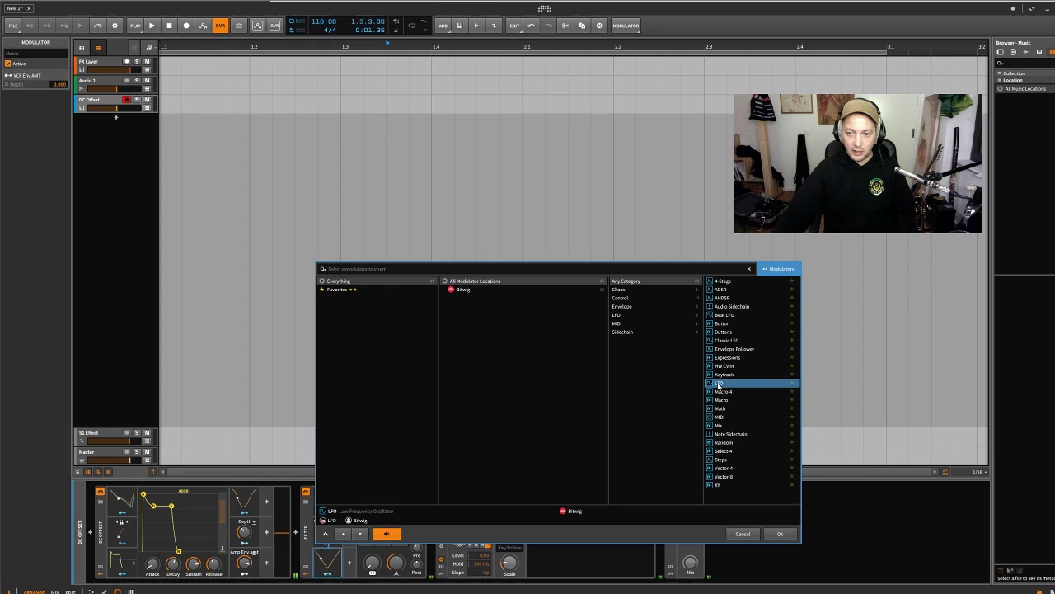
click(780, 534)
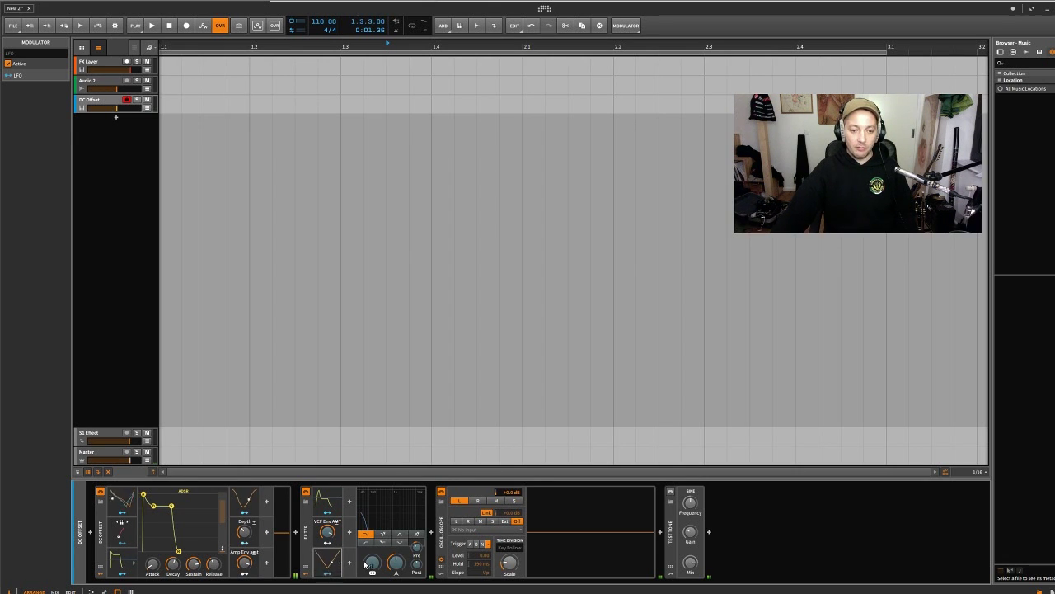
drag(370, 566, 375, 559)
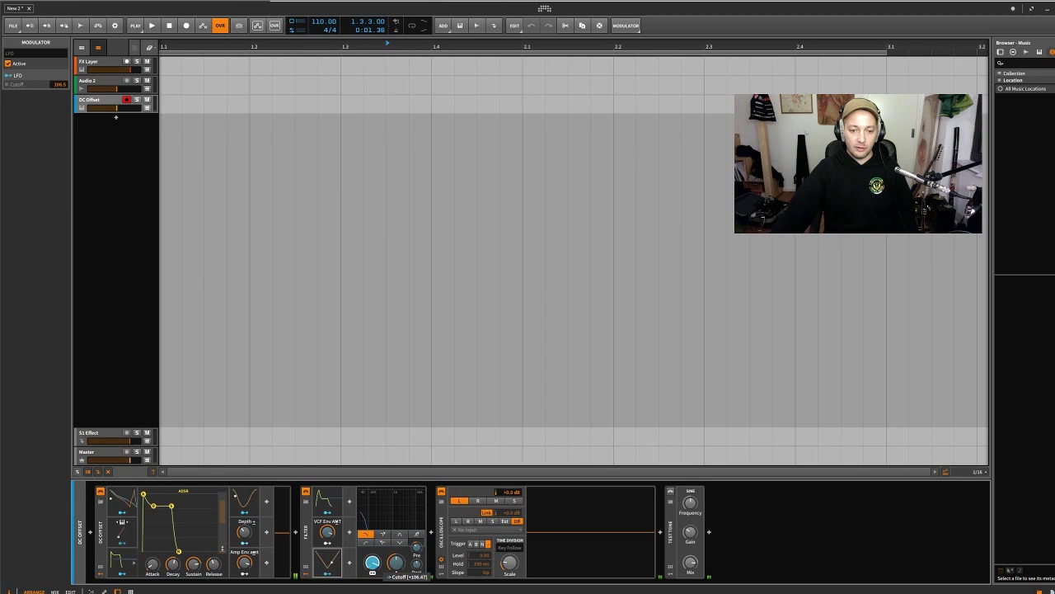
click(327, 573)
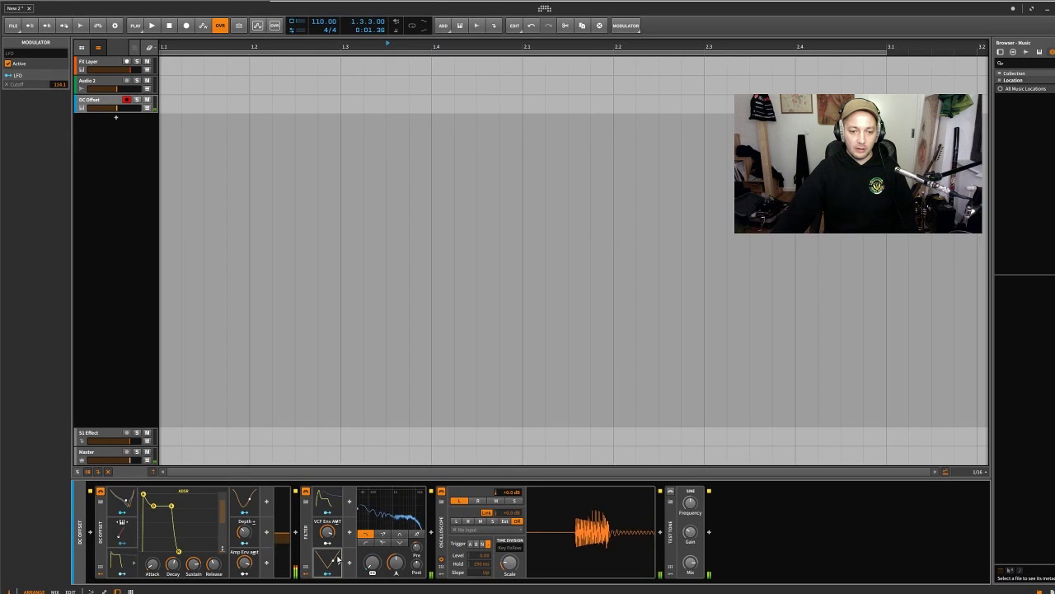
Add a Macro modulator to the Filter device and map it to the LFO's Depth with an amount of 1.000.
click(339, 566)
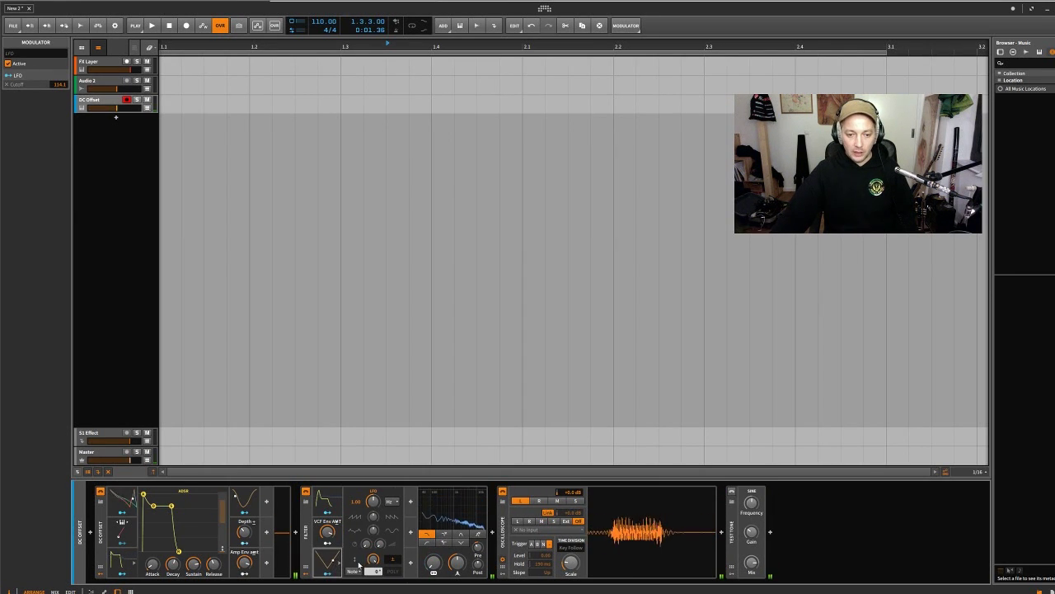
click(410, 502)
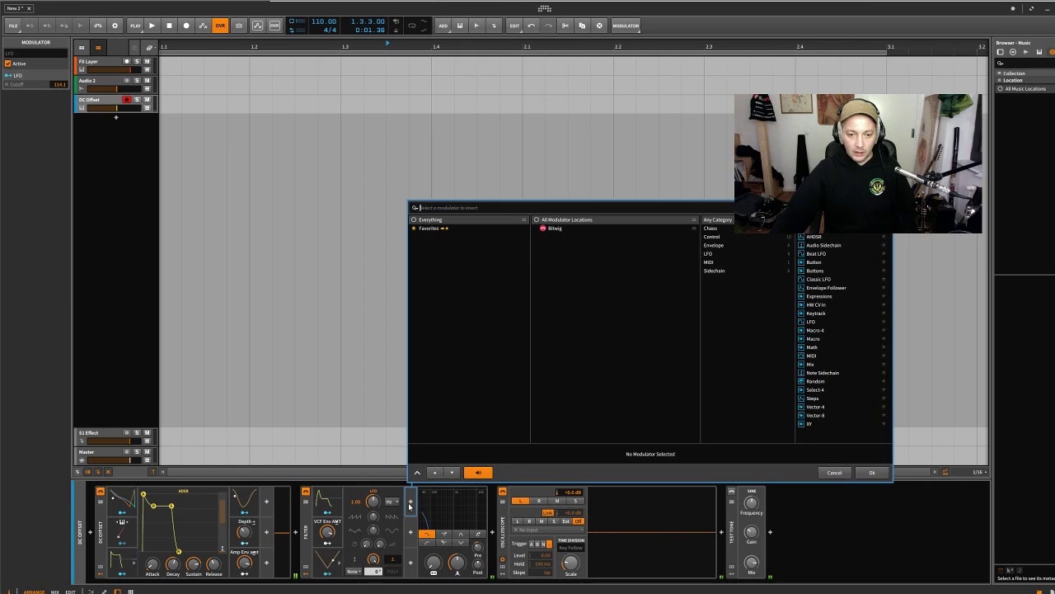
click(813, 340)
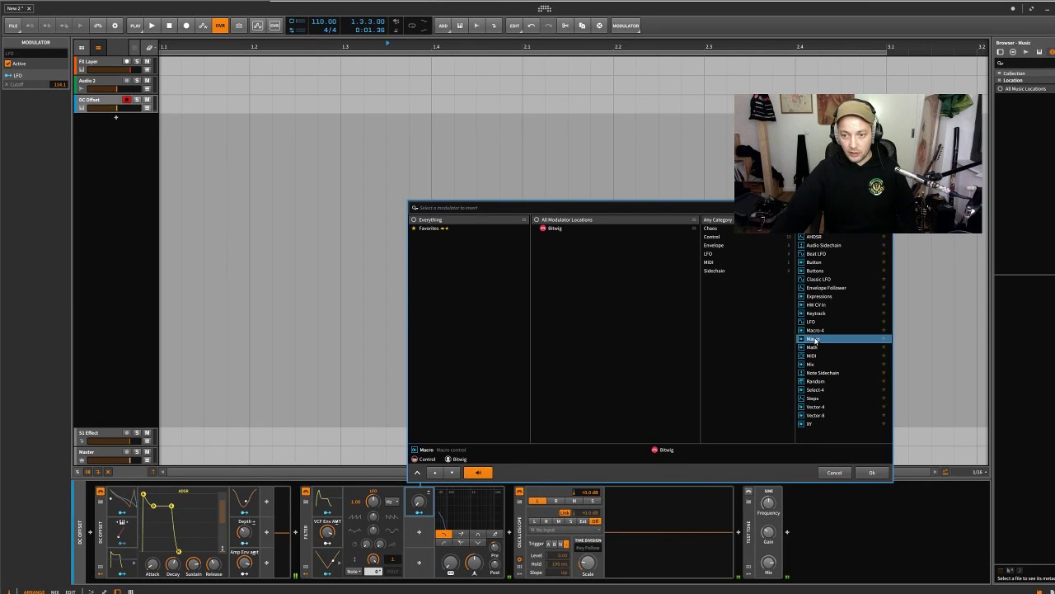
click(870, 472)
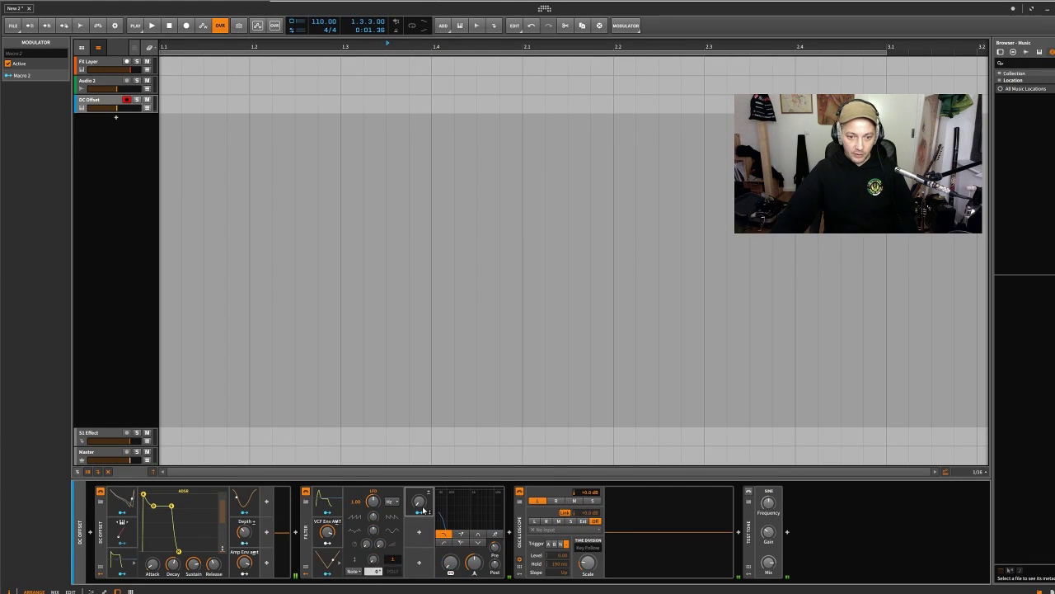
click(420, 513)
drag(374, 561, 374, 495)
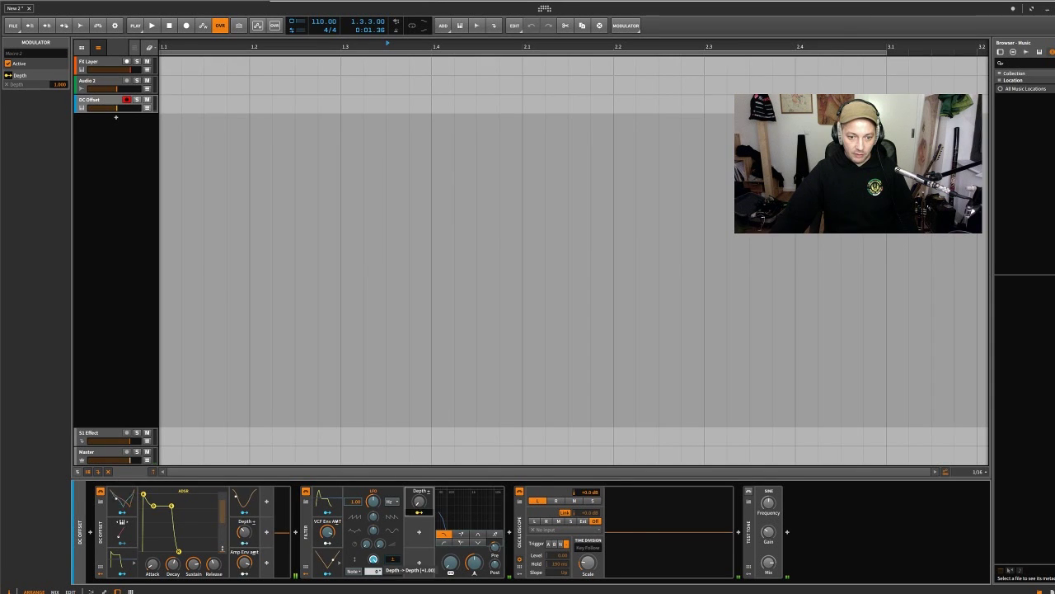
click(420, 513)
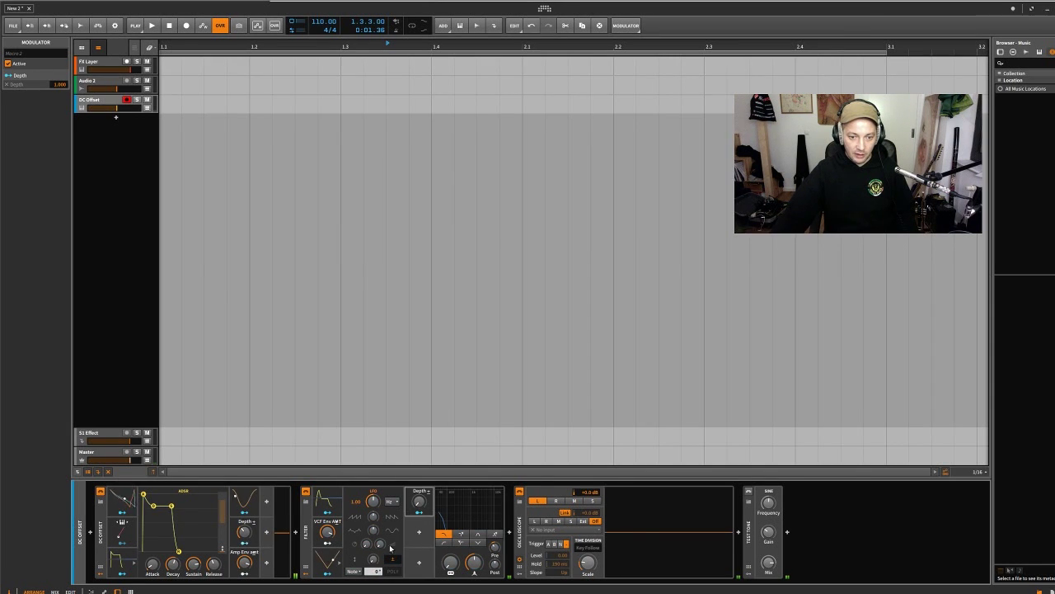
Turn up the Filter's Depth macro and raise the Filter LFO's rate to 5.59 Hz.
drag(422, 503, 422, 448)
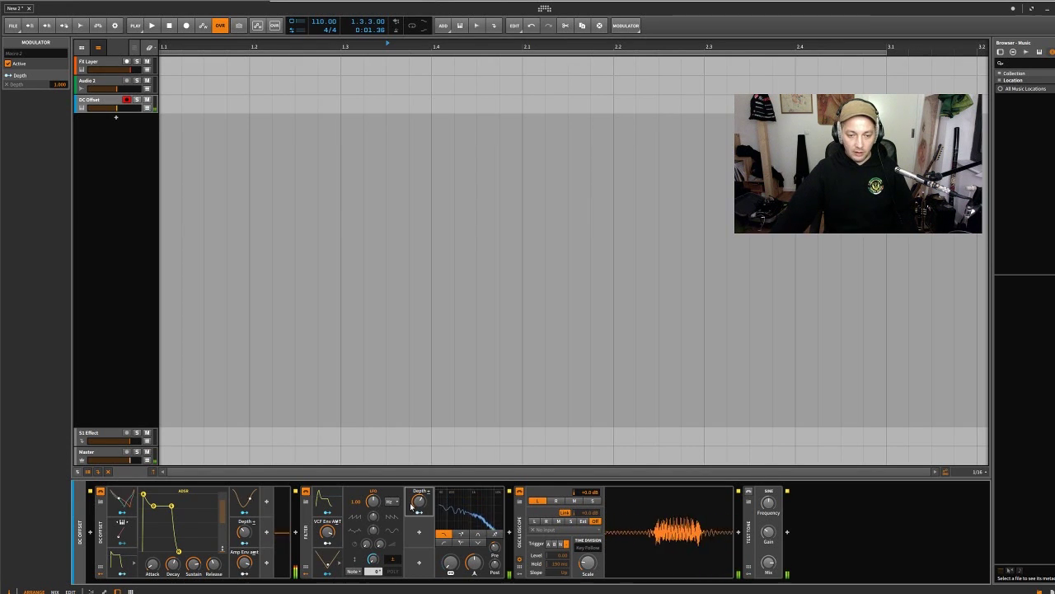
drag(368, 504, 368, 479)
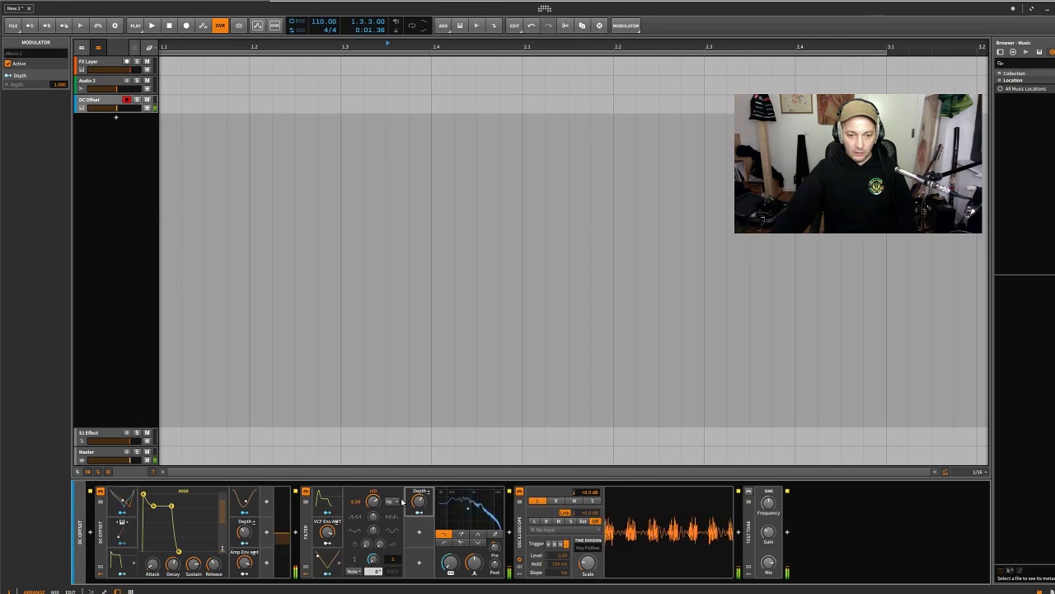
drag(419, 501, 419, 488)
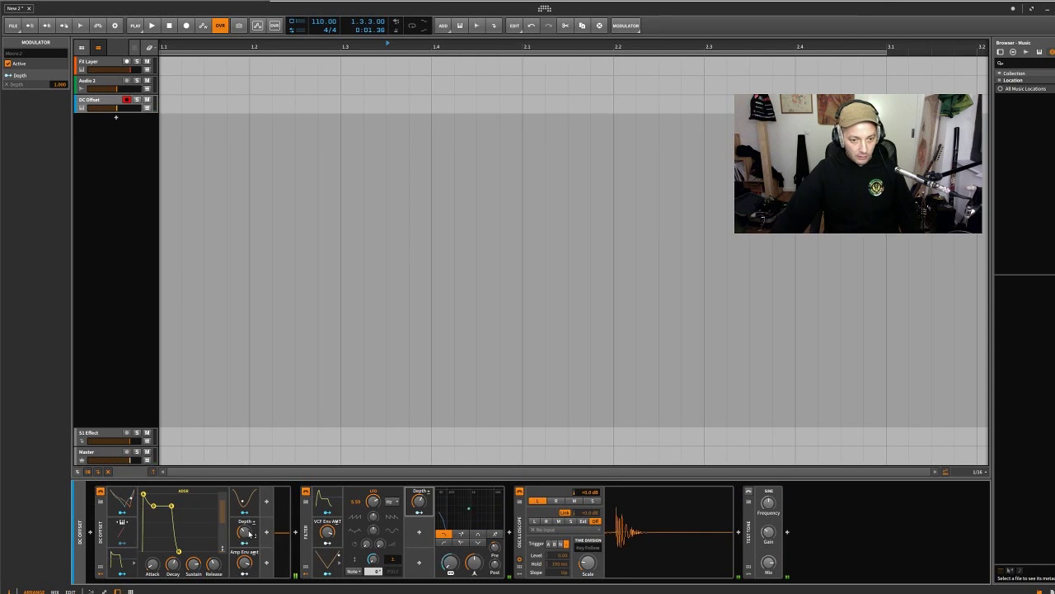
Raise the DC Offset device's Depth macro to 100 % and set LFO 2's rate to 1.22 kHz.
drag(244, 534, 245, 509)
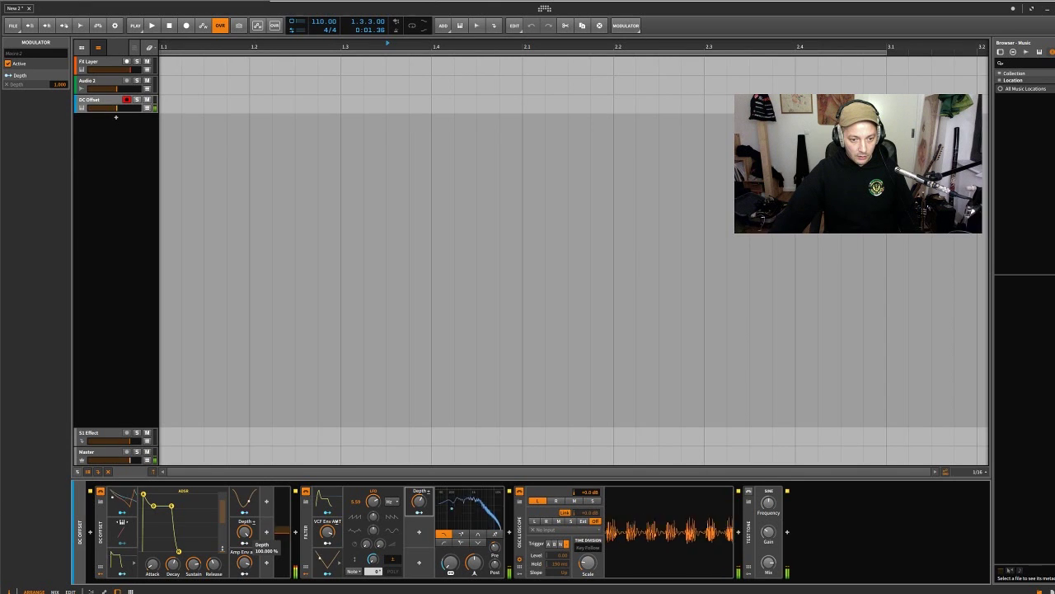
click(244, 500)
mouse_move(196, 501)
mouse_down()
mouse_move(196, 481)
mouse_move(199, 516)
mouse_up()
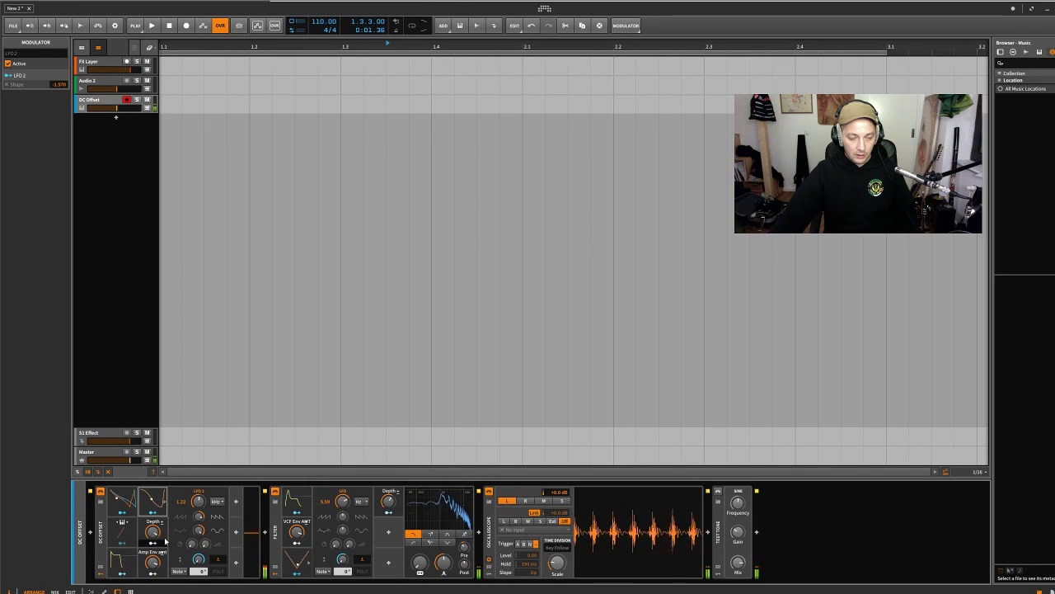
drag(153, 562, 153, 528)
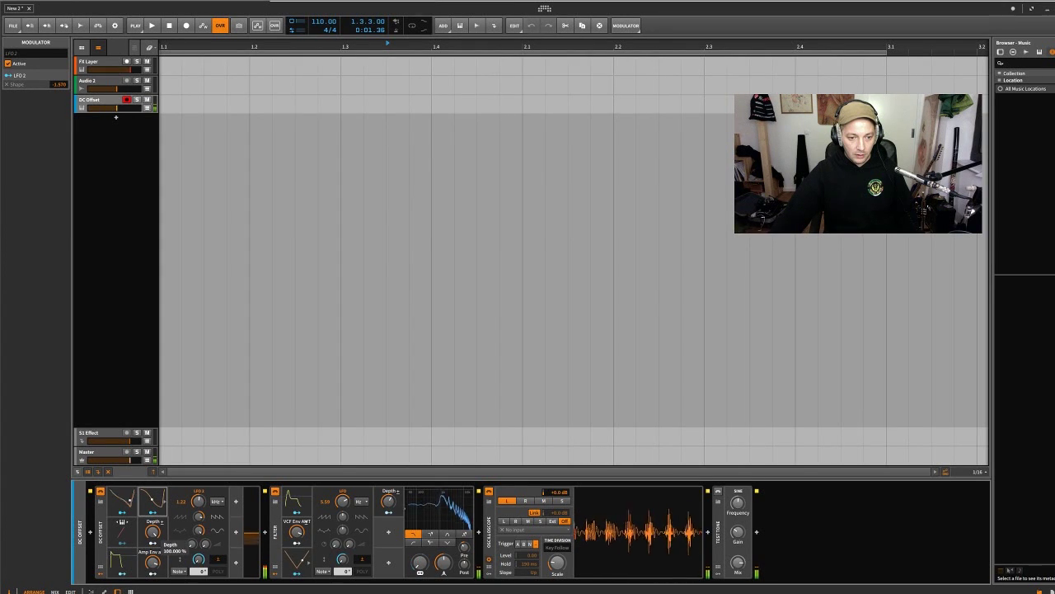
Switch LFO 2 of the DC Offset device to Free mode and readjust the Filter's Depth macro.
click(181, 570)
click(180, 541)
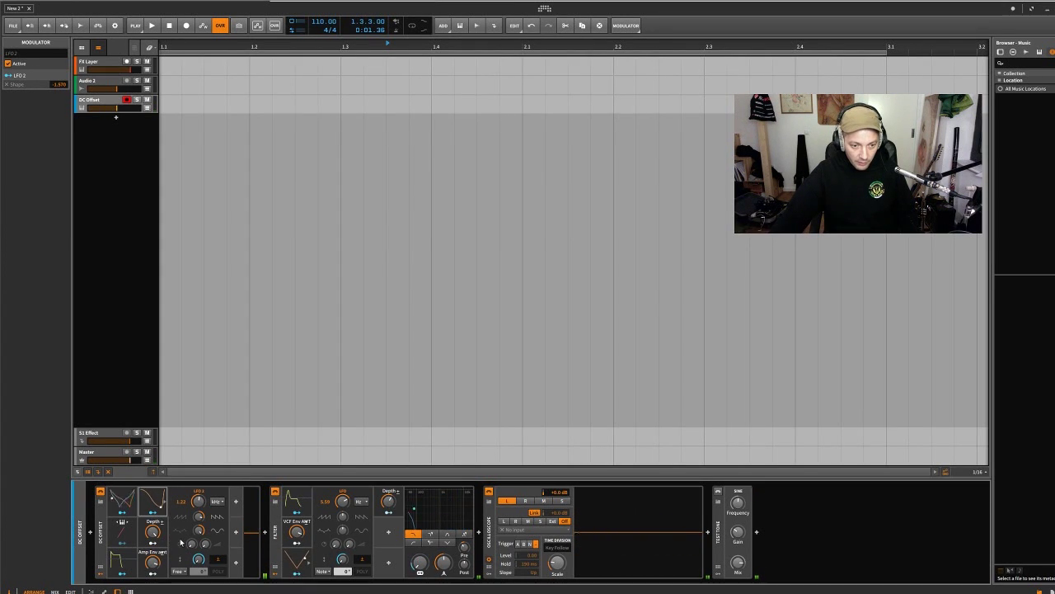
mouse_move(154, 535)
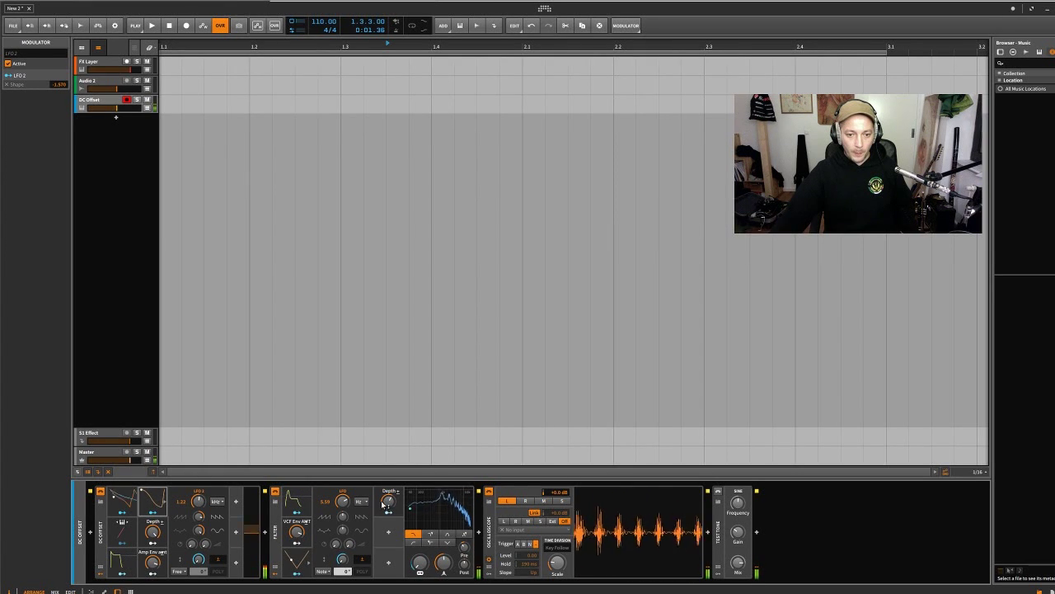
mouse_move(387, 501)
mouse_down()
mouse_move(387, 536)
mouse_move(387, 462)
mouse_move(388, 502)
mouse_up()
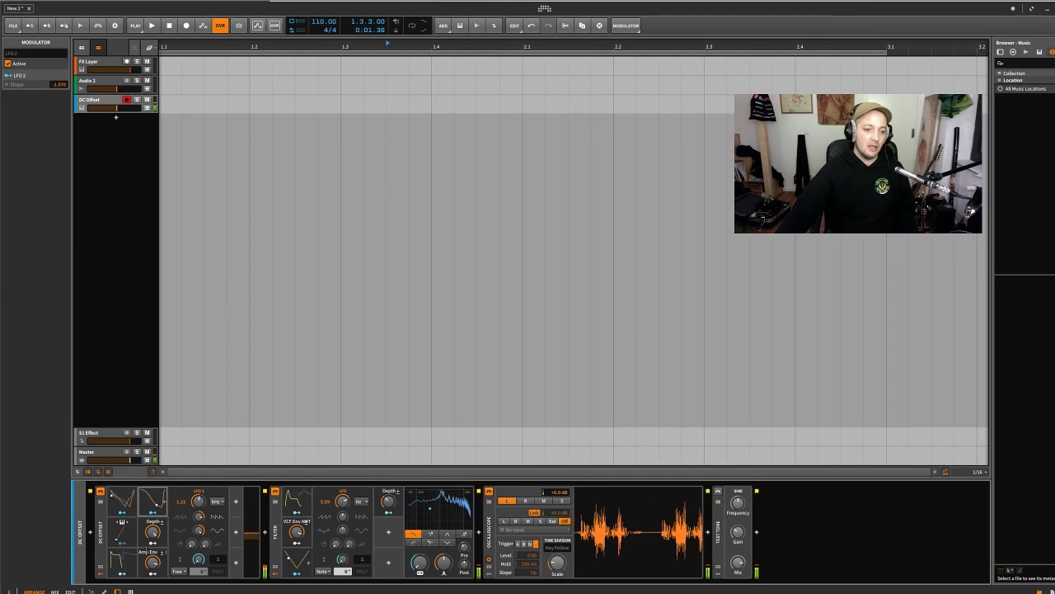
Group the DC Offset device into an FX Layer, duplicate its layer and select the copy.
click(101, 535)
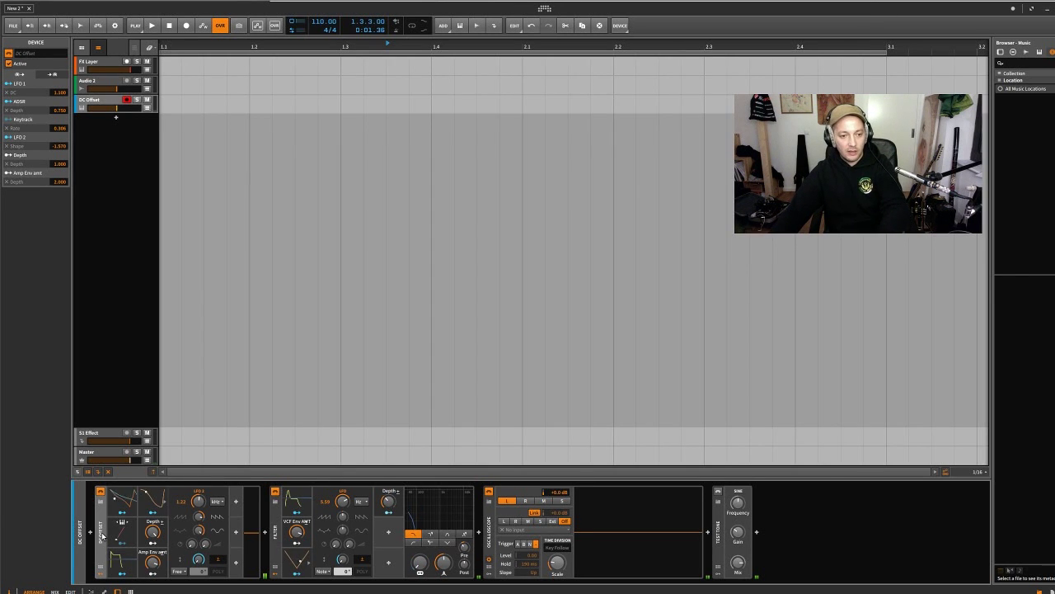
key(ctrl+g)
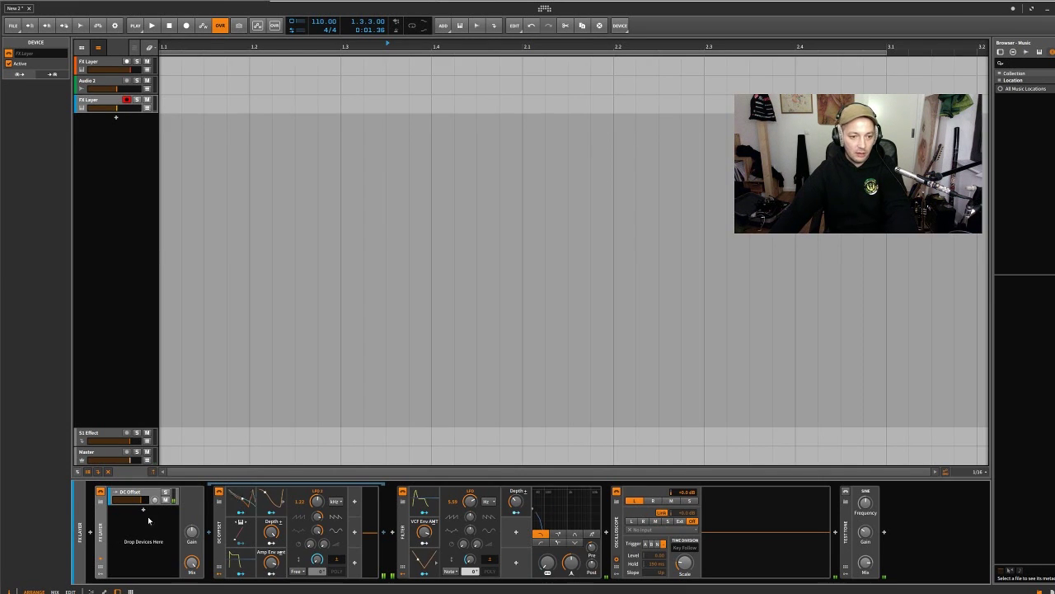
click(143, 494)
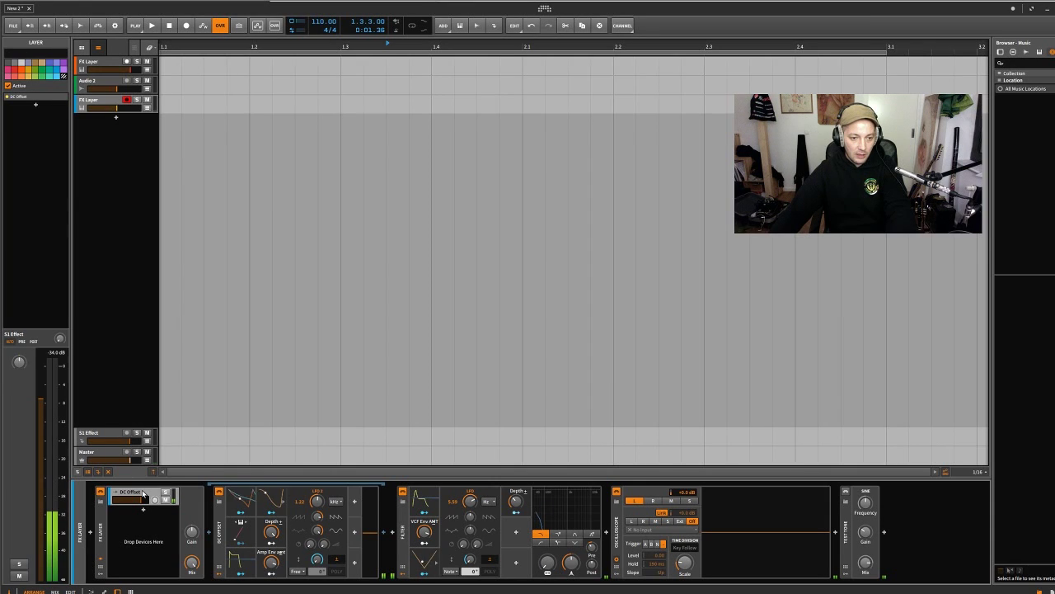
key(ctrl+d)
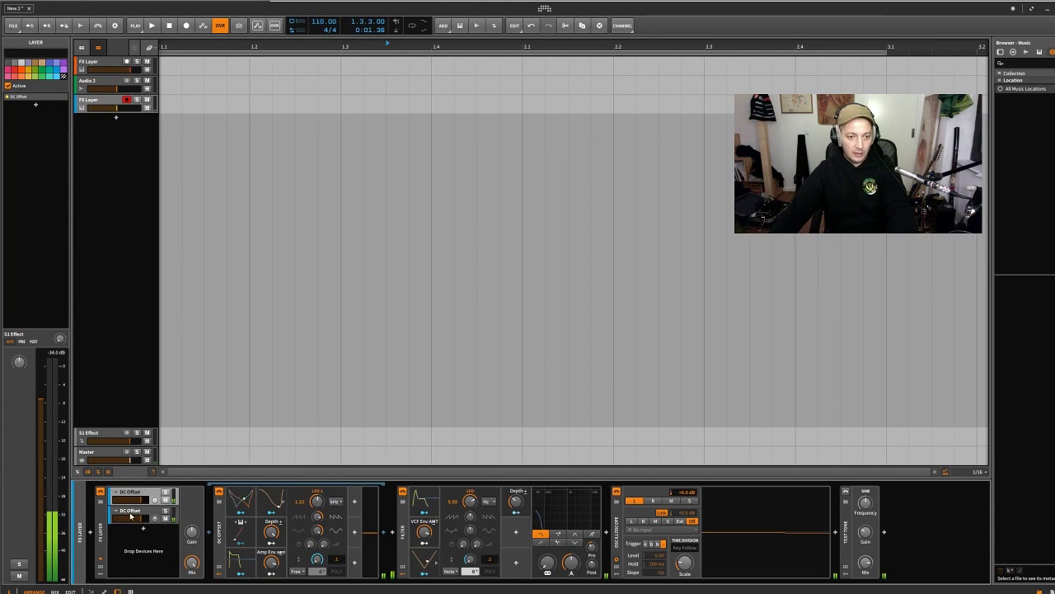
click(135, 513)
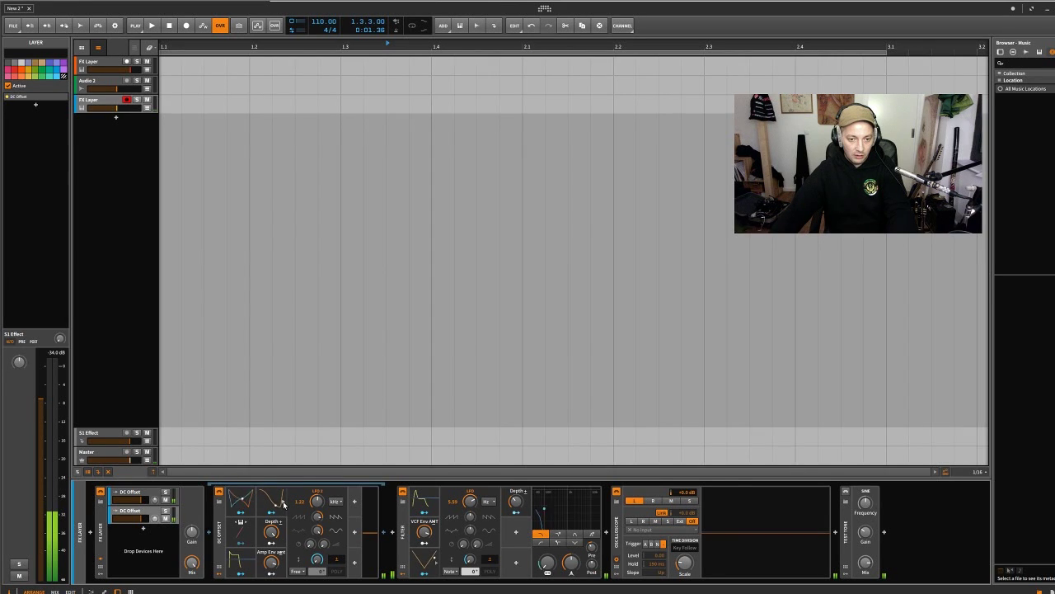
In the duplicated DC Offset layer, lower LFO 2's rate and set LFO 1's Shape to about -72 %.
click(284, 504)
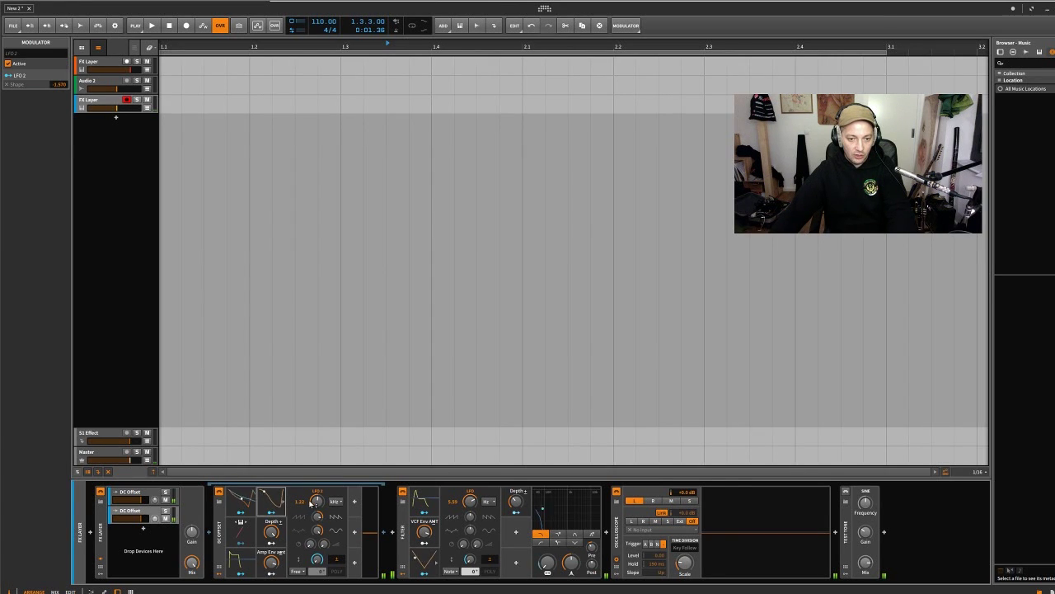
drag(311, 503, 311, 519)
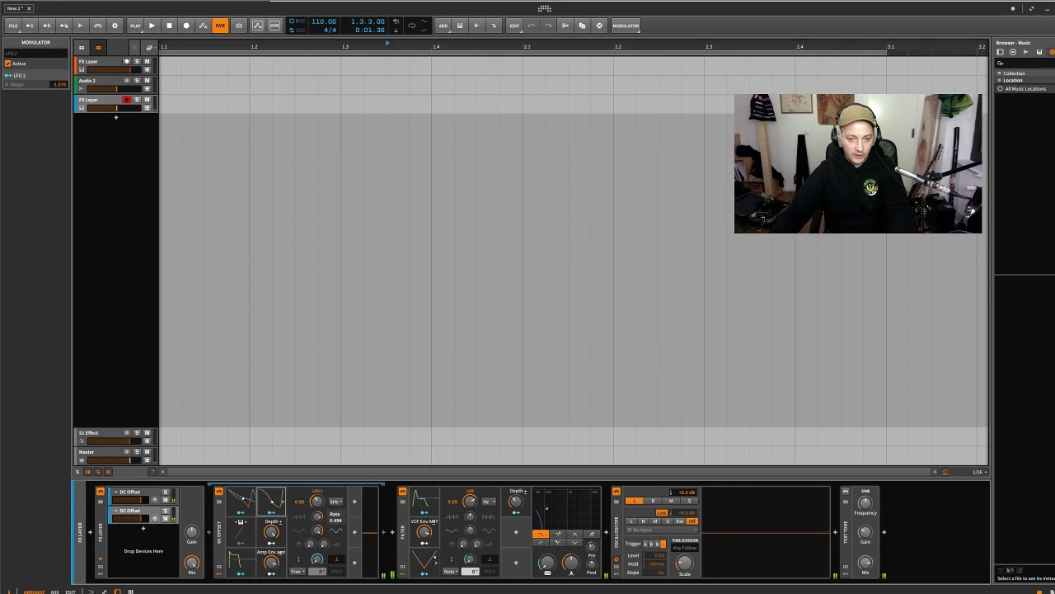
click(254, 505)
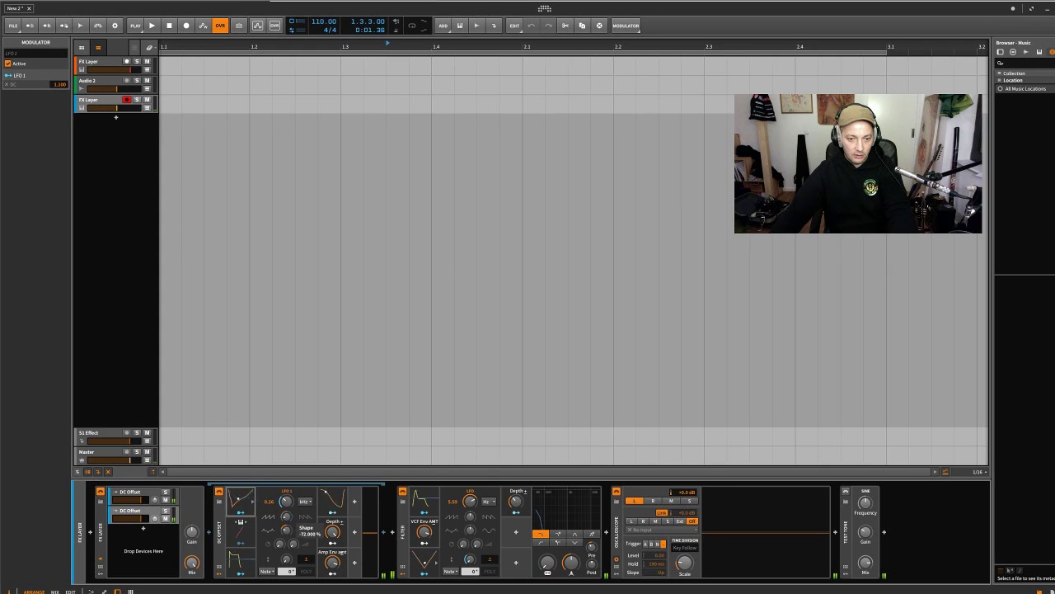
drag(286, 531, 338, 564)
Shorten the decay and lower the sustain of the duplicated layer's ADSR envelope.
click(242, 564)
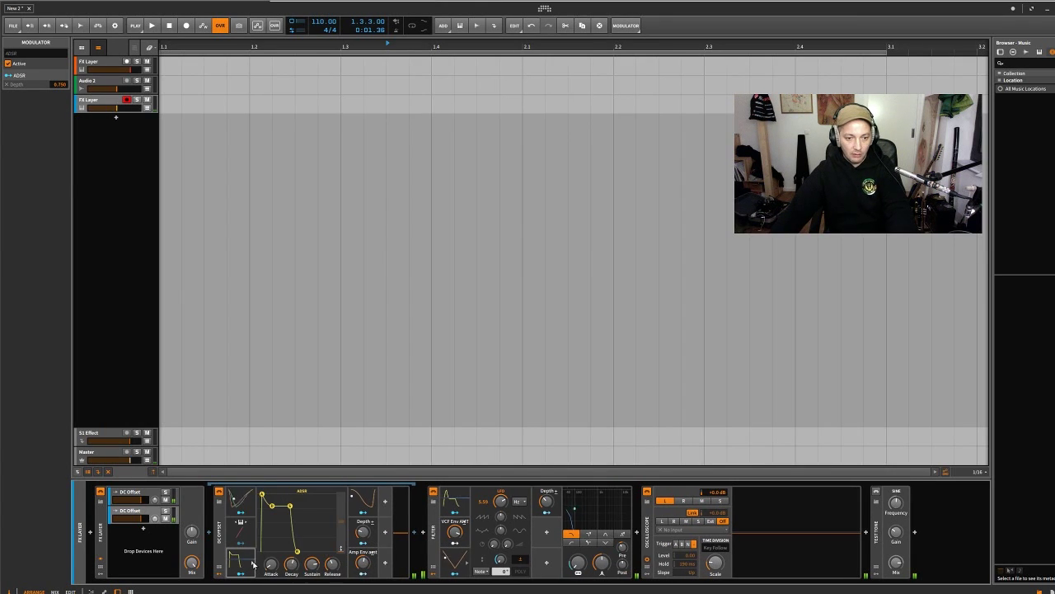
drag(292, 564, 312, 575)
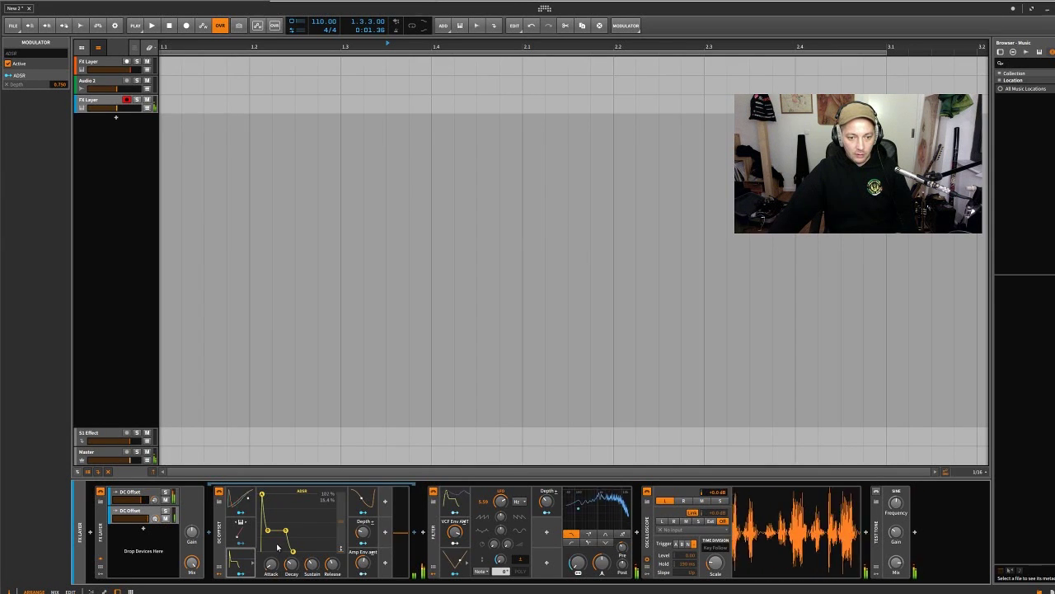
Solo the duplicated layer, adjust its Depth and Amp Env amt macros while auditioning notes, and lift the solo.
click(165, 510)
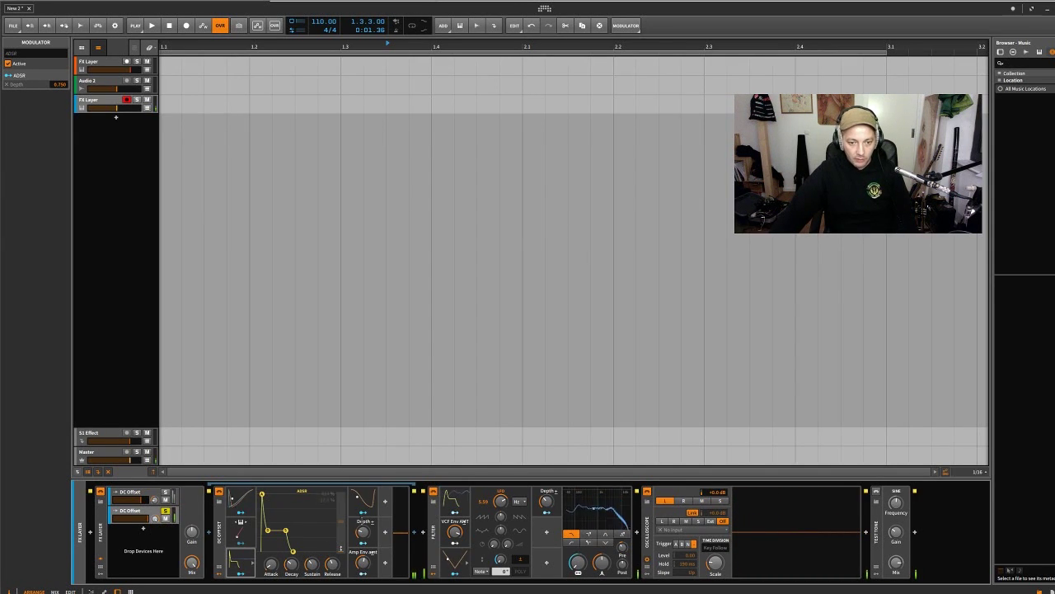
drag(364, 531, 364, 501)
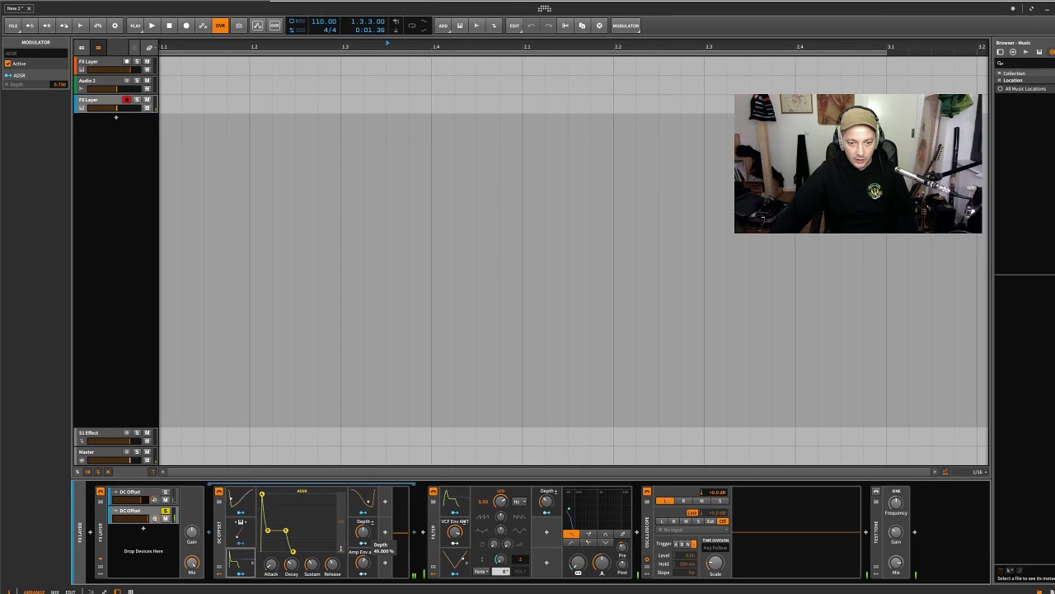
click(243, 501)
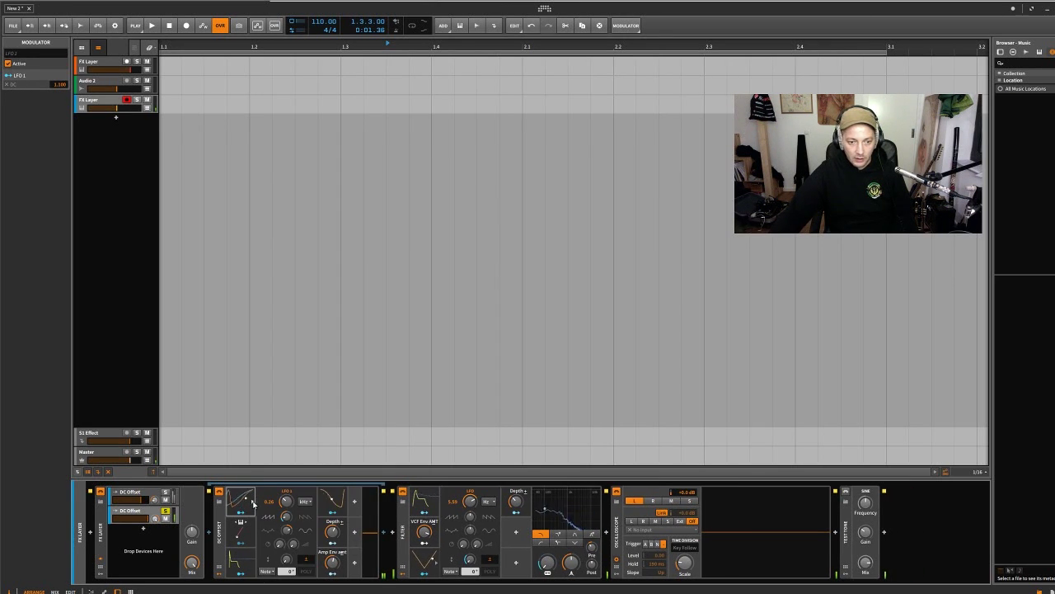
click(252, 502)
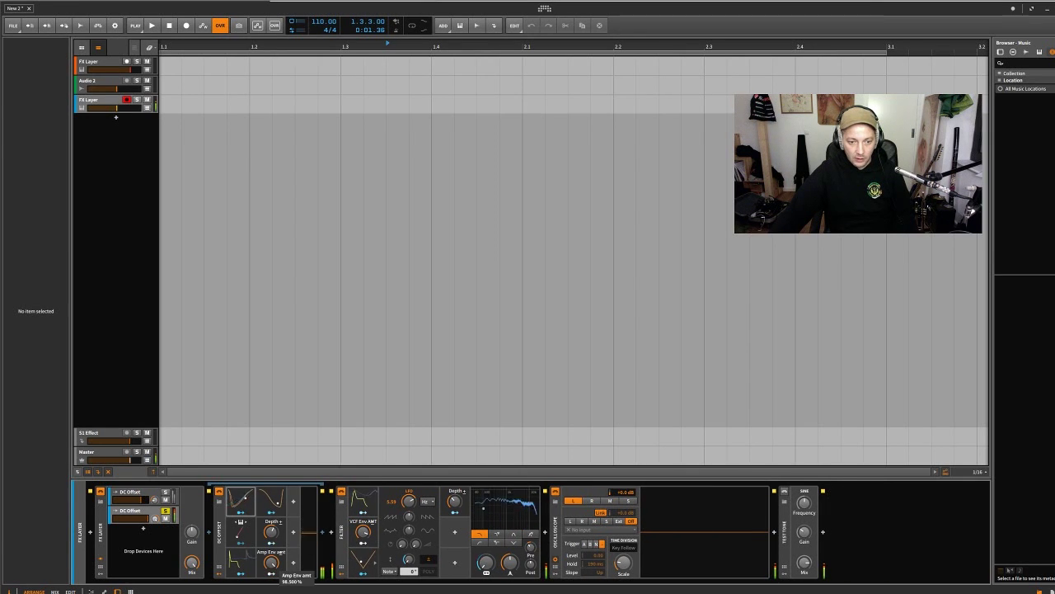
click(165, 511)
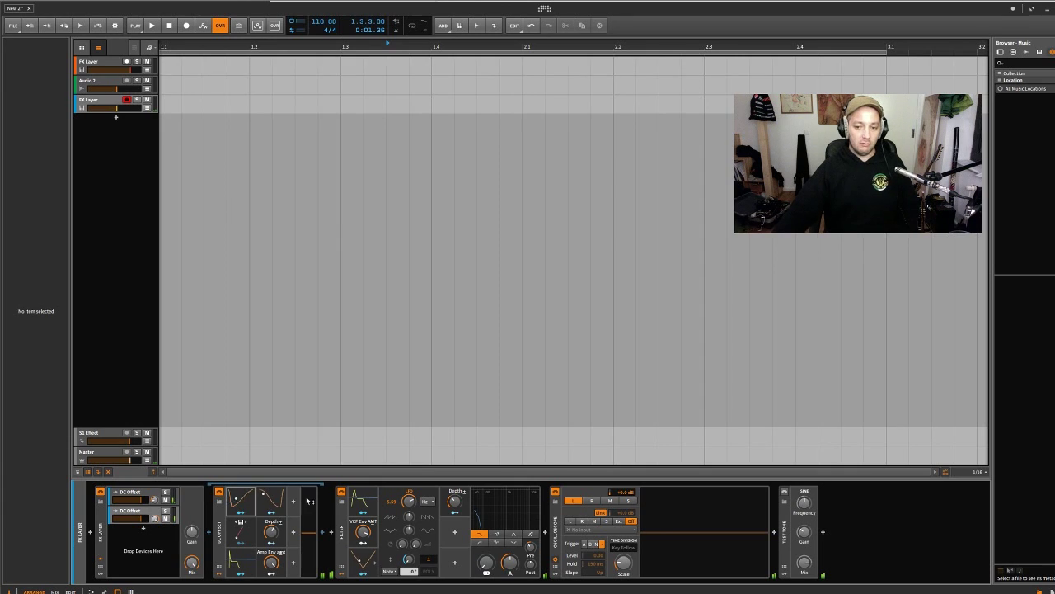
Delete the Oscilloscope and Test Tone devices after the Filter.
click(554, 526)
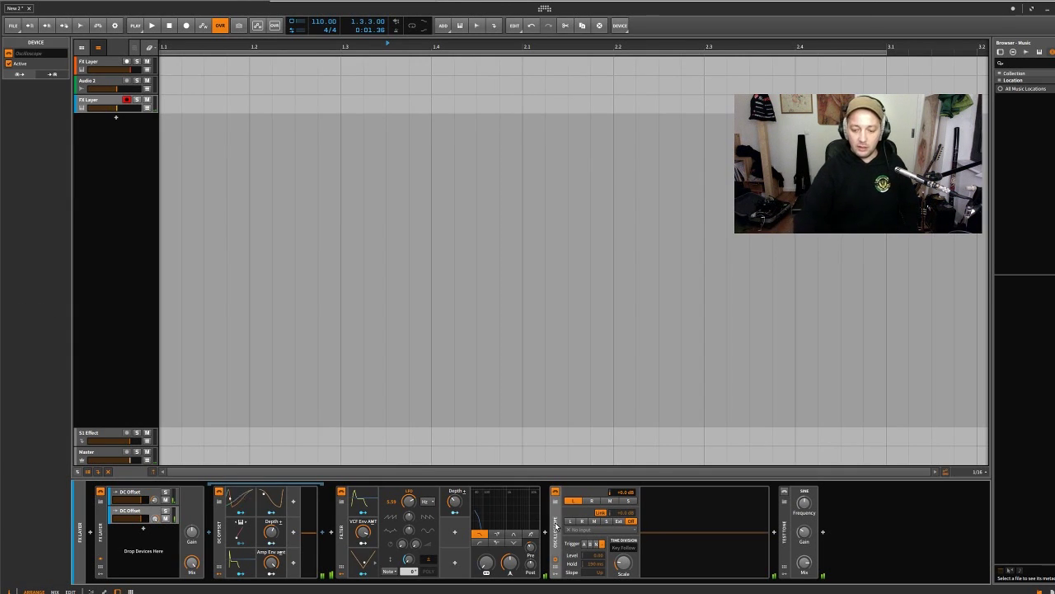
key(Delete)
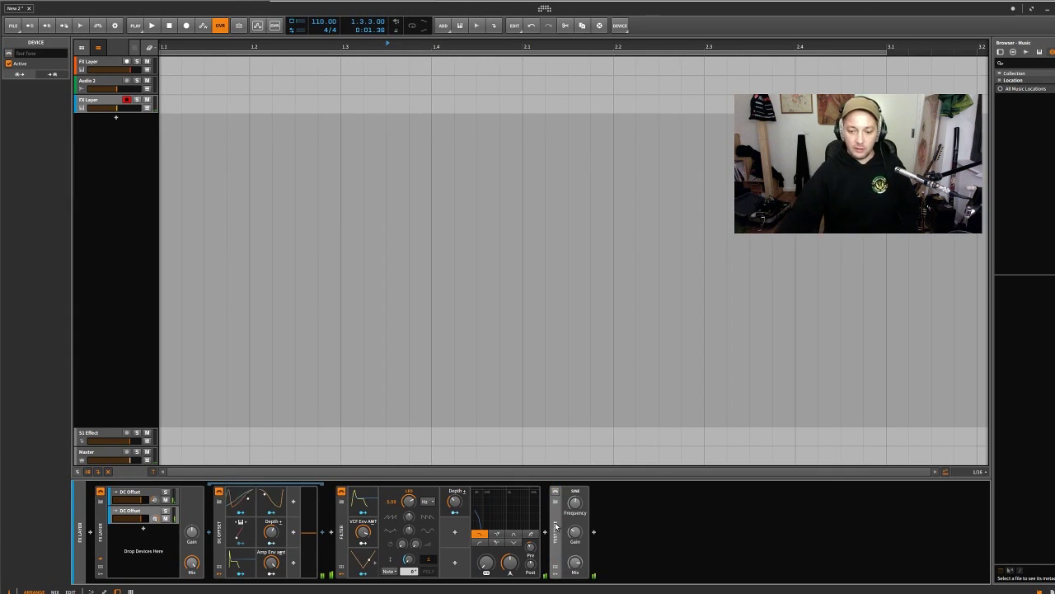
key(Delete)
Insert a Bitwig Ring-Mod device from the Audio FX category after the Filter.
click(547, 533)
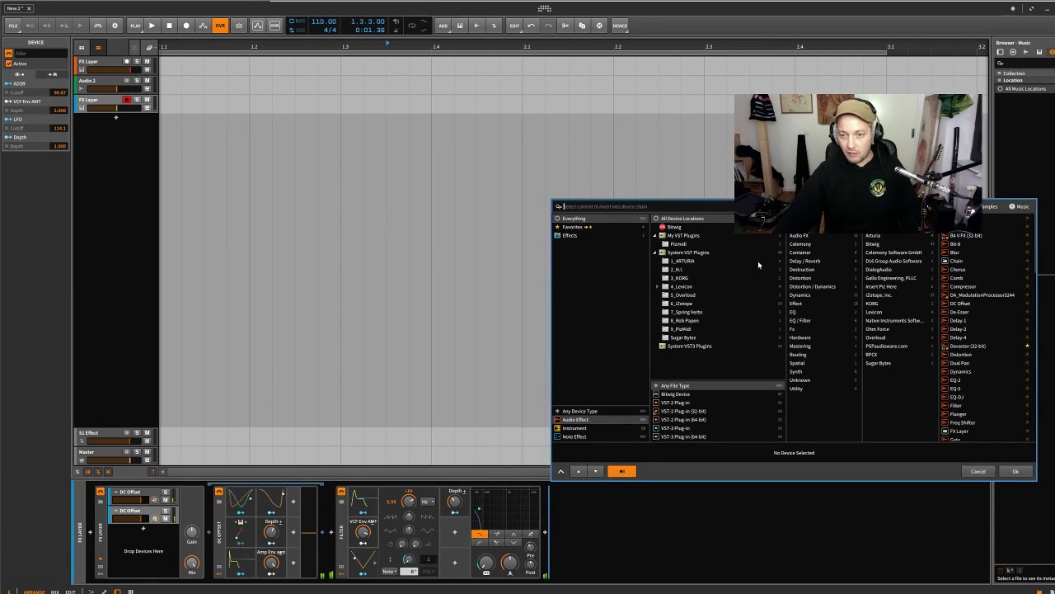
click(673, 395)
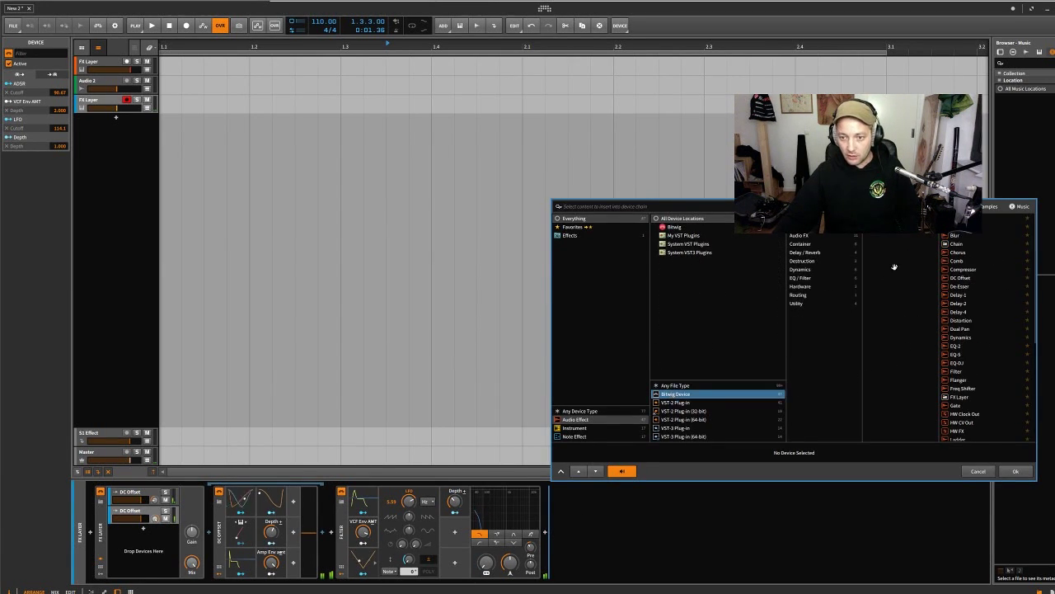
click(806, 237)
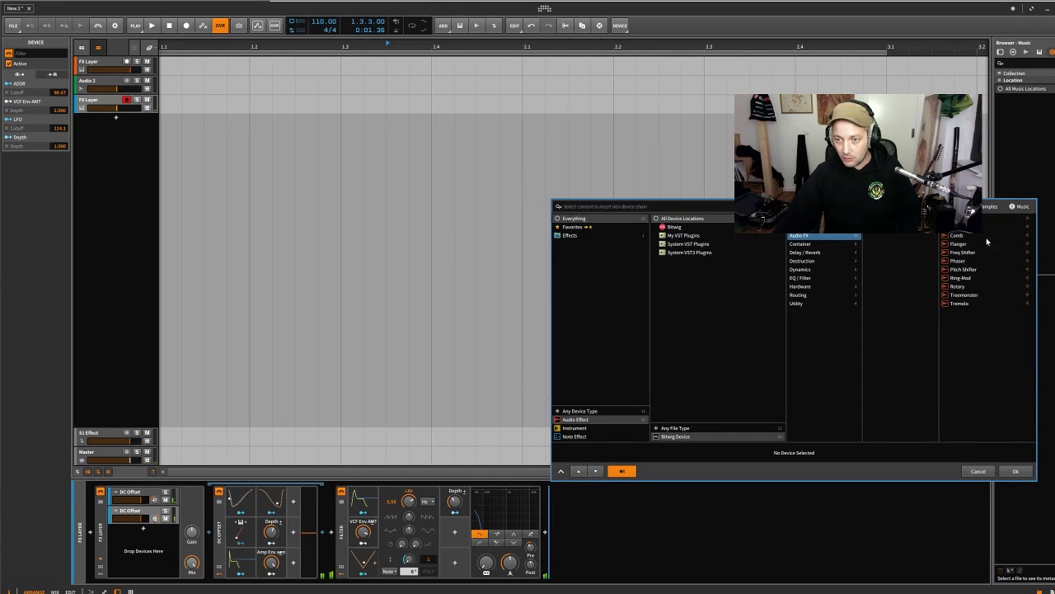
click(961, 279)
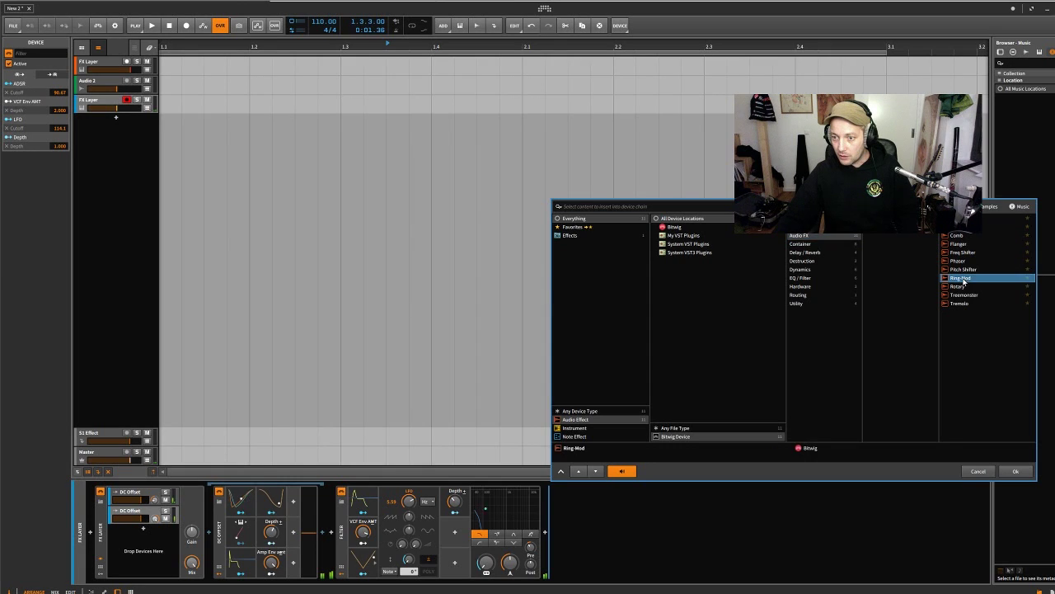
click(1014, 469)
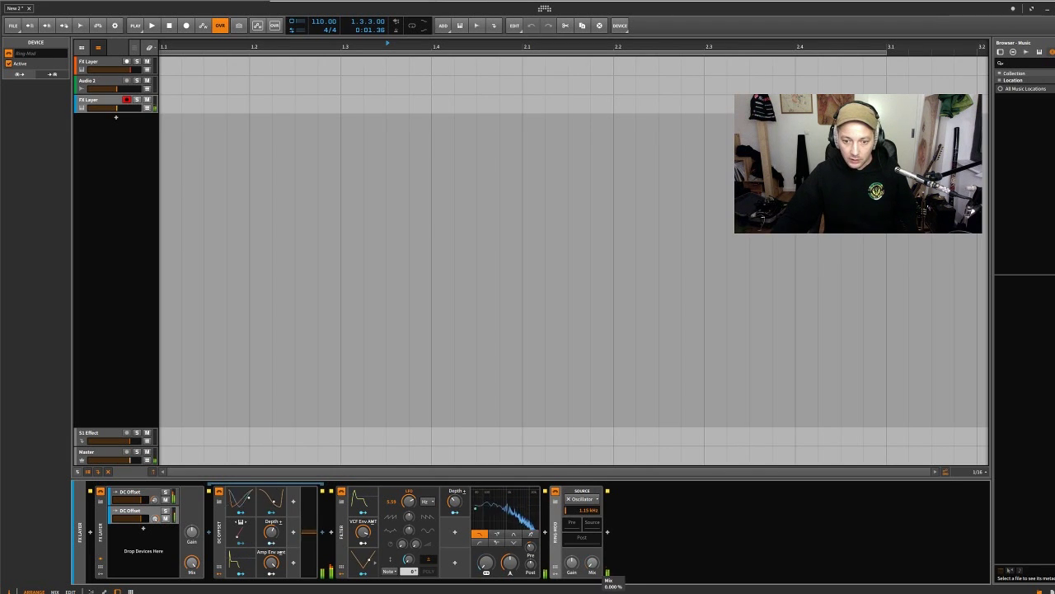
Set the Ring-Mod's oscillator frequency to 447 Hz, raise its Gain and briefly run playback to audition it.
mouse_move(587, 510)
mouse_down()
mouse_move(587, 536)
mouse_move(585, 523)
mouse_up()
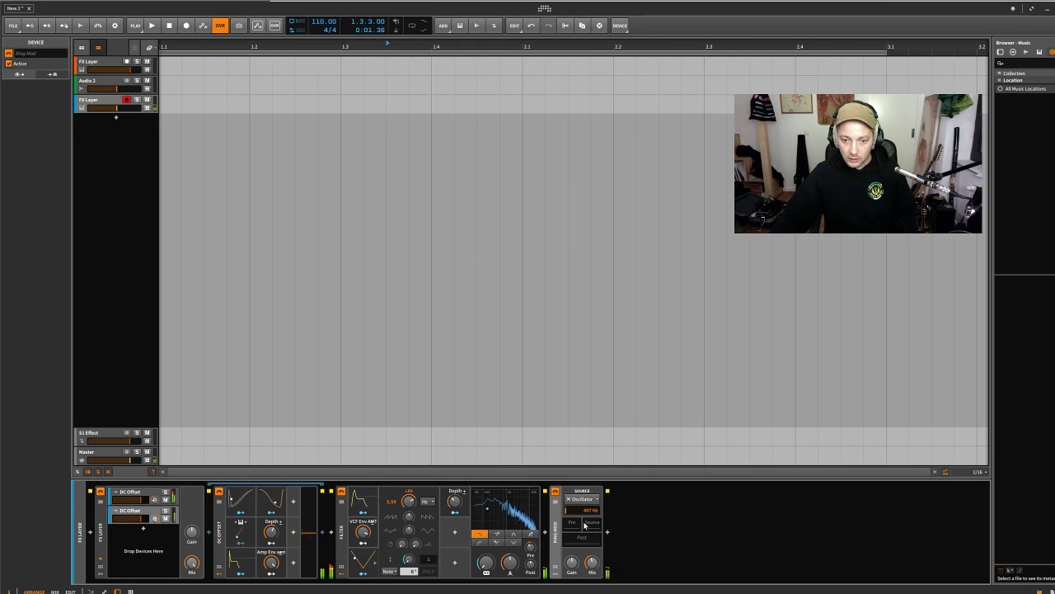
drag(574, 563, 574, 524)
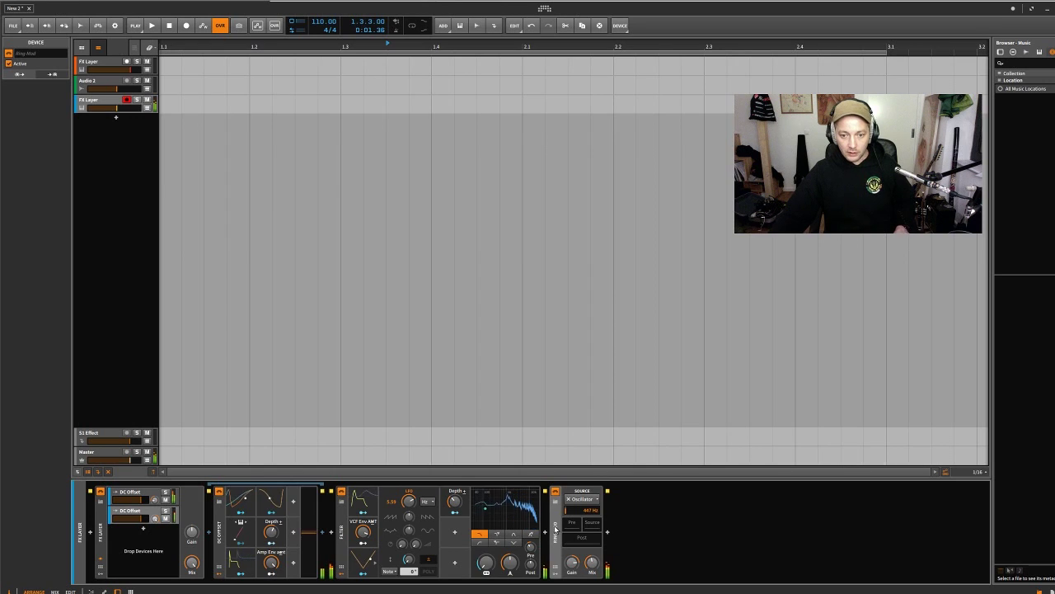
key(space)
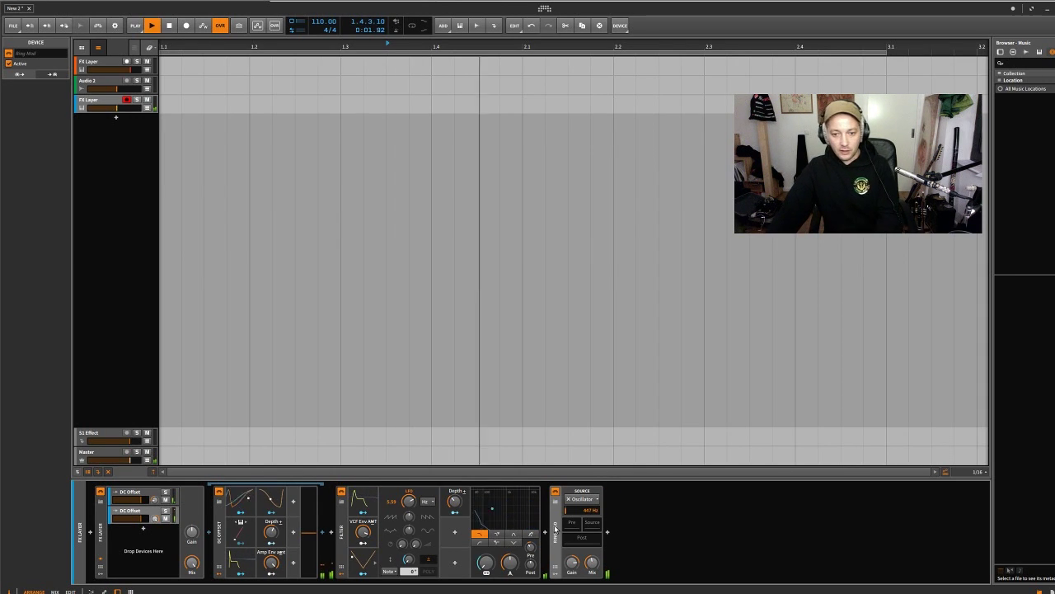
key(space)
Bypass the Ring-Mod and move it onto a new audio track, trying it there with its Mix adjusted.
click(556, 491)
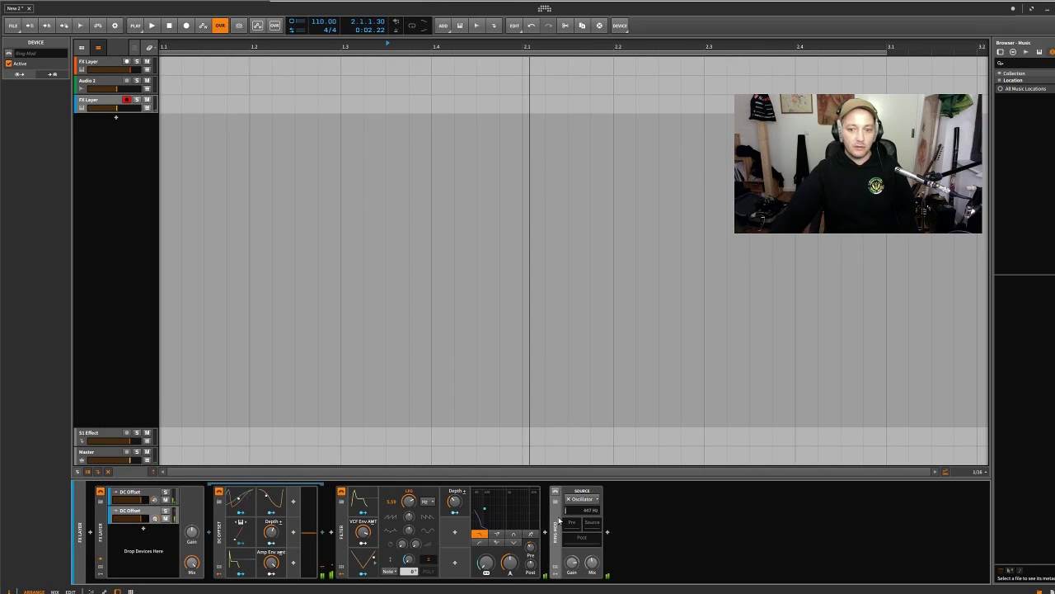
drag(556, 525, 116, 138)
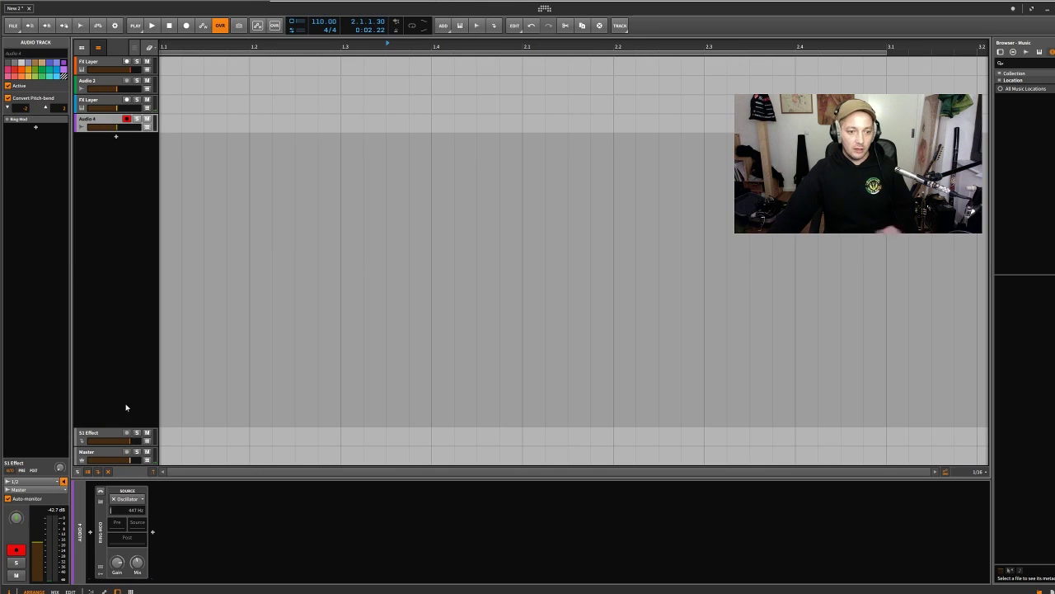
click(100, 492)
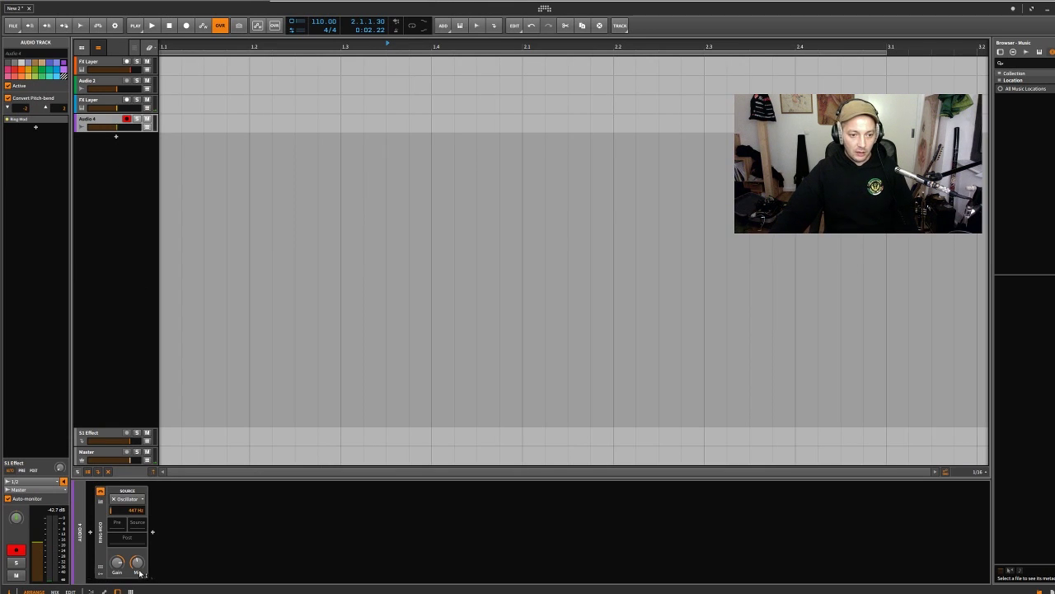
mouse_move(140, 572)
mouse_down()
mouse_move(117, 554)
mouse_move(133, 571)
mouse_up()
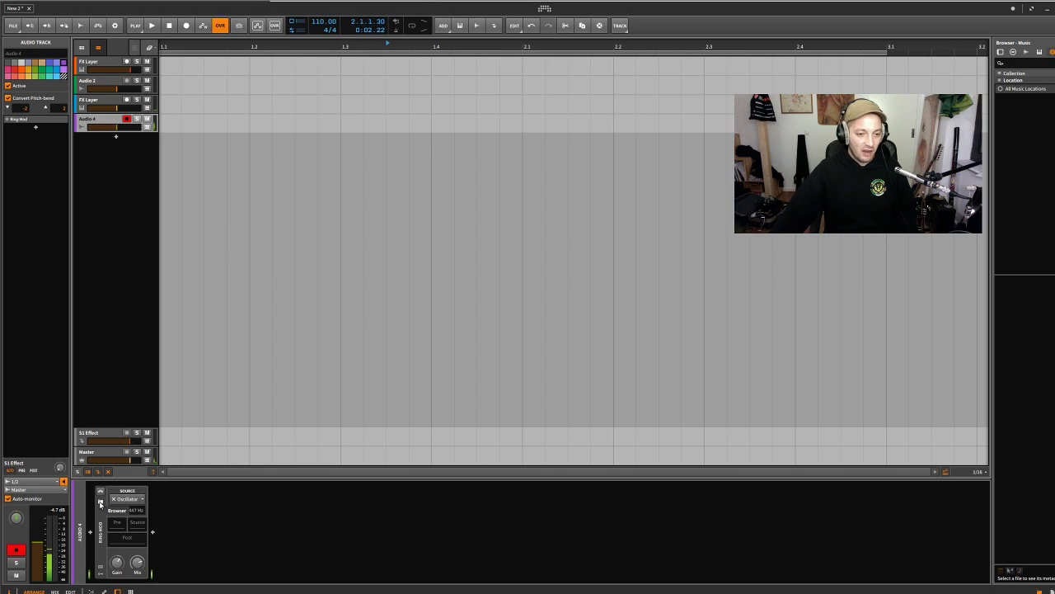
Add a third layer with an Audio Receiver to the blue FX Layer track's device and set its source to Audio 4 (PRE).
click(93, 99)
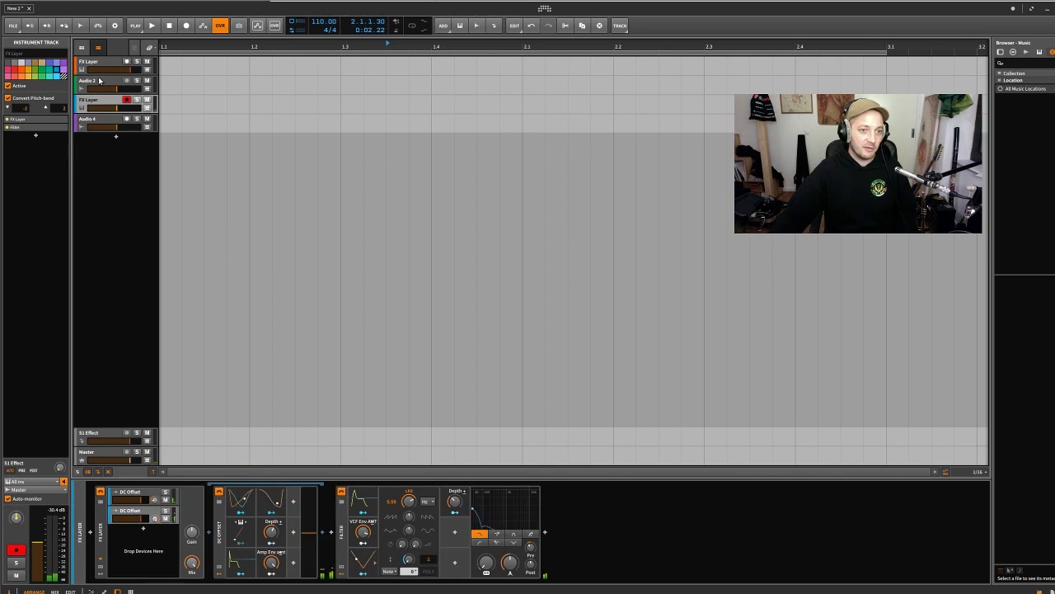
click(144, 529)
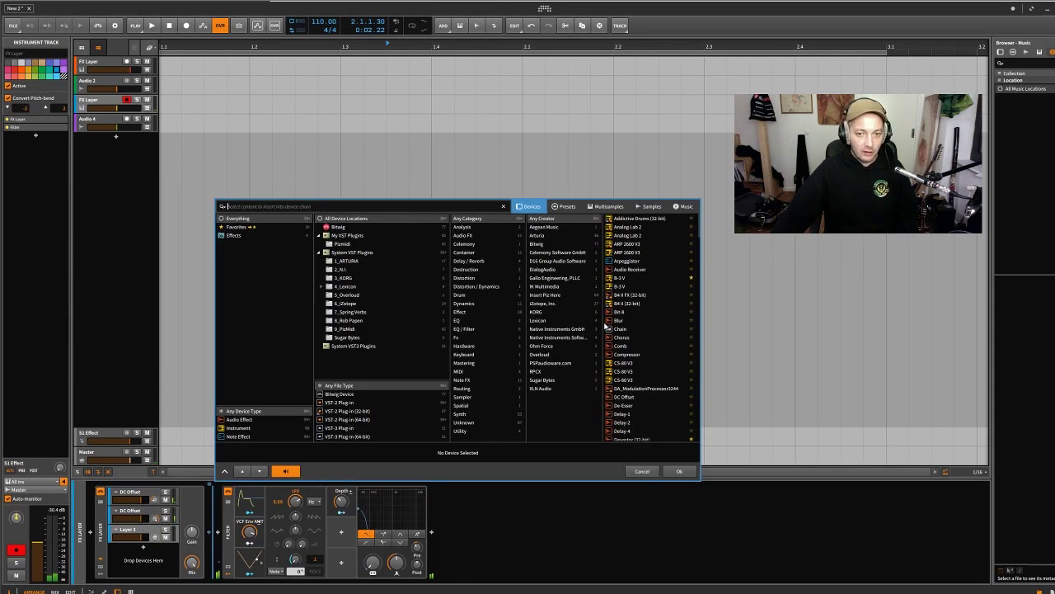
click(641, 269)
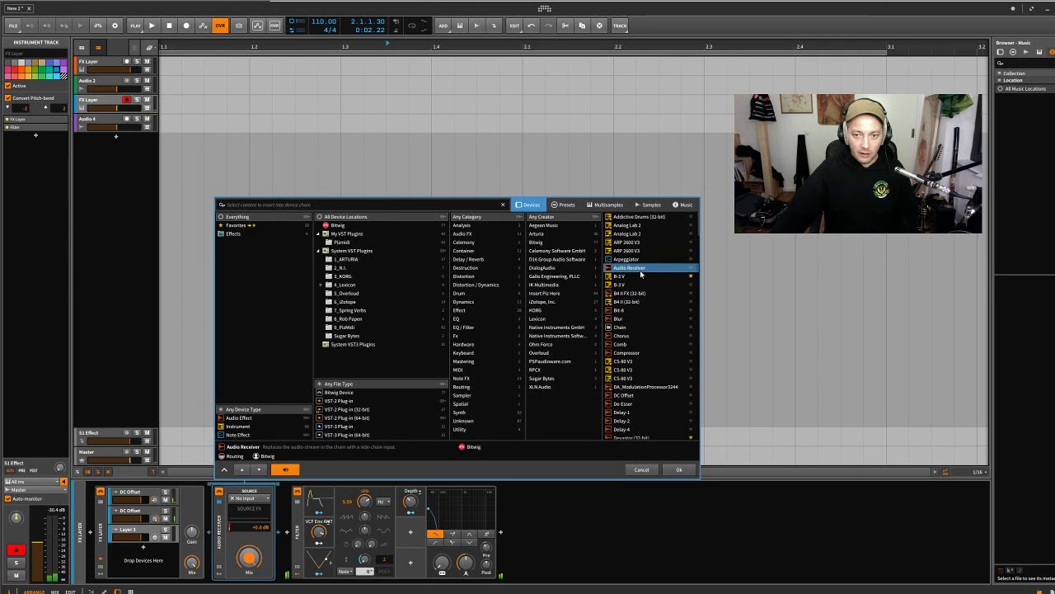
click(679, 470)
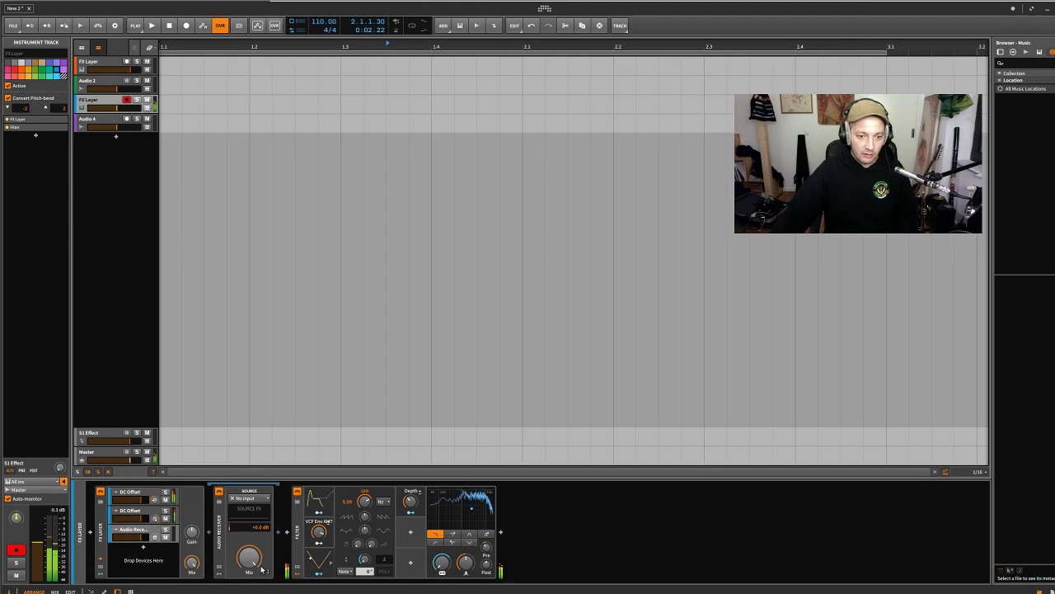
click(251, 500)
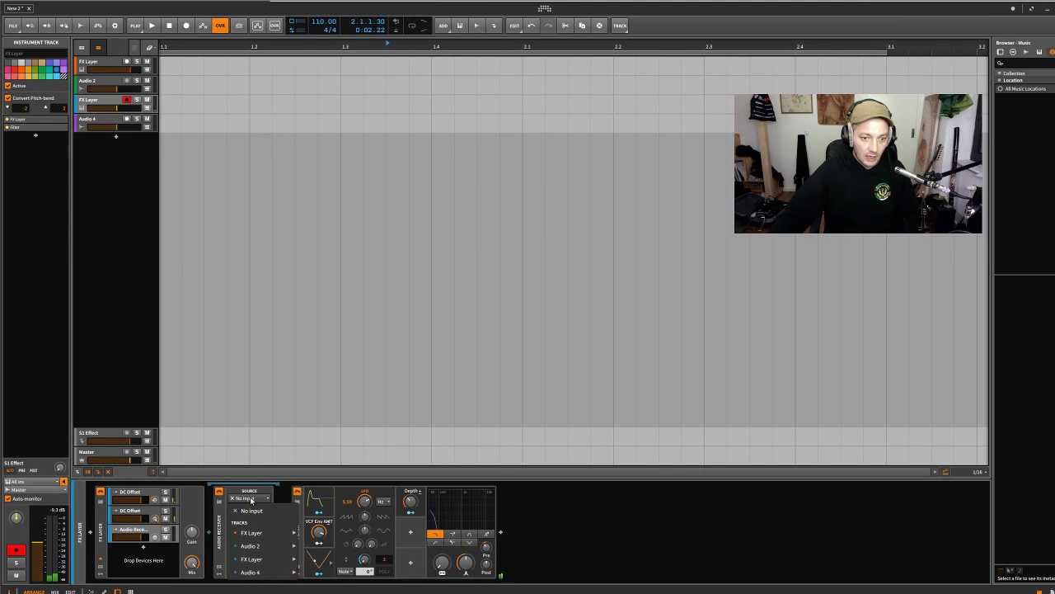
mouse_move(259, 576)
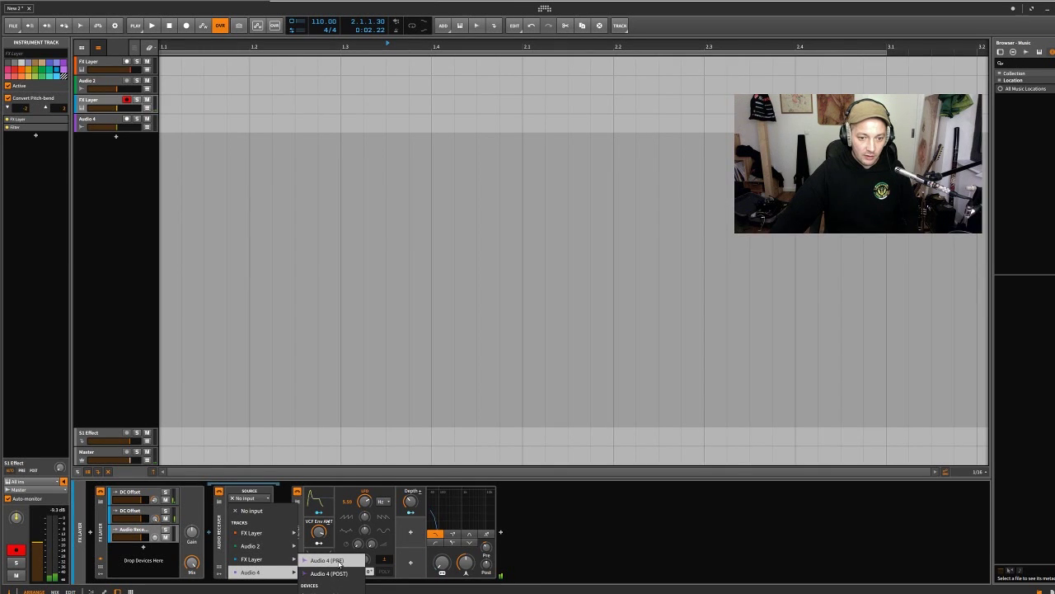
click(339, 560)
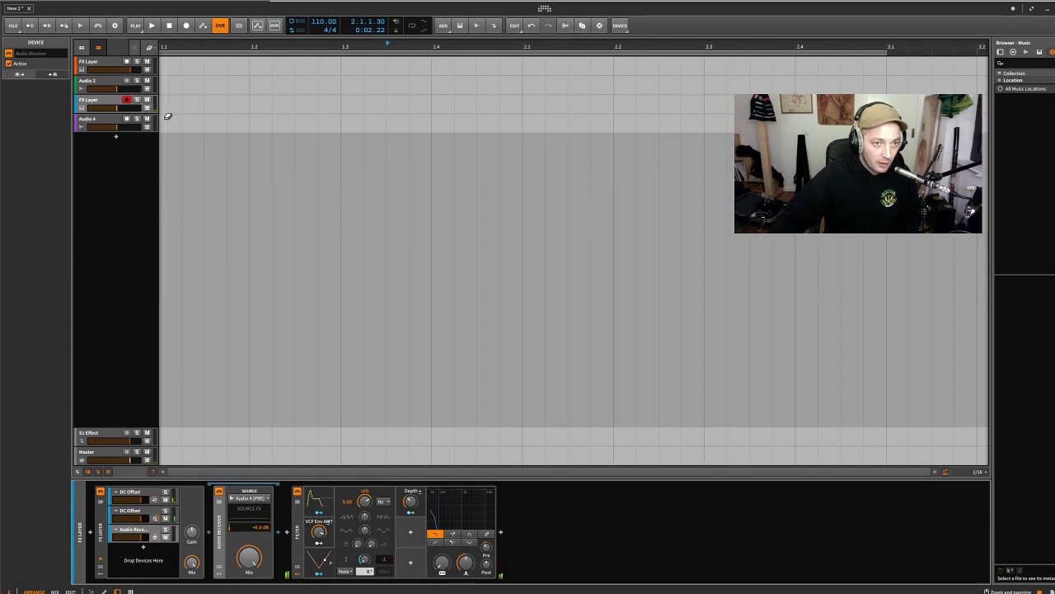
Reveal the track input and output routing, disarm Audio 4, enable its monitoring and pull its volume fully down.
click(114, 122)
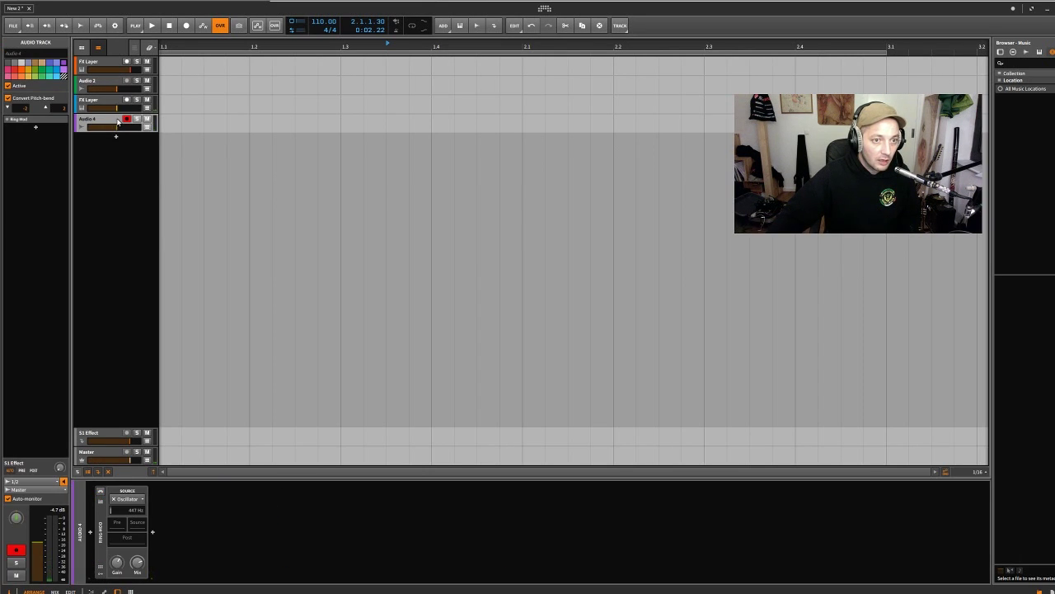
drag(159, 156, 198, 156)
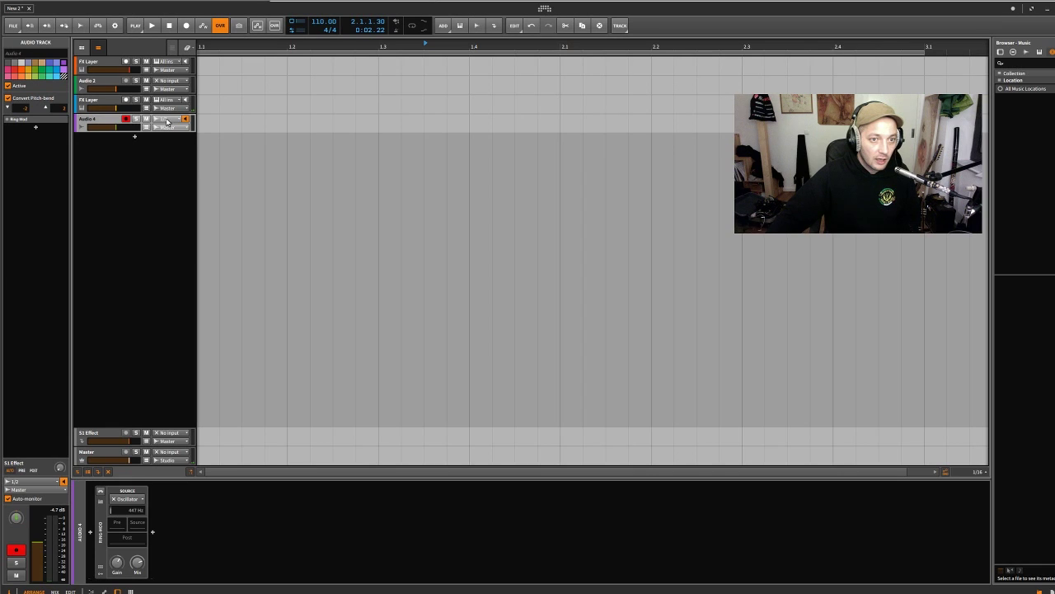
click(125, 120)
click(187, 120)
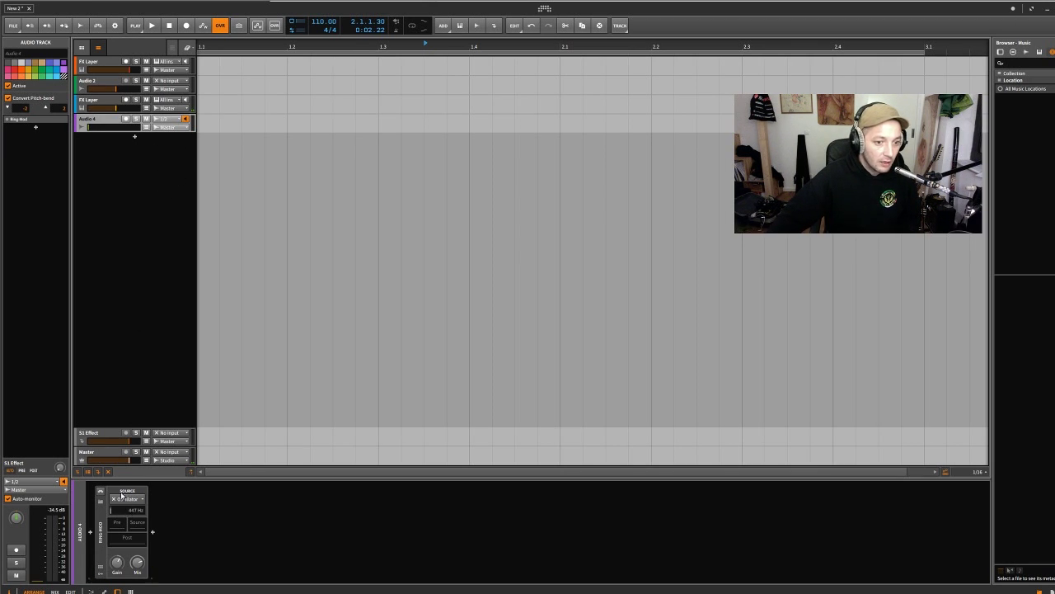
Return to the blue FX Layer track, check the Audio Receiver's source and adjust its Mix.
click(103, 106)
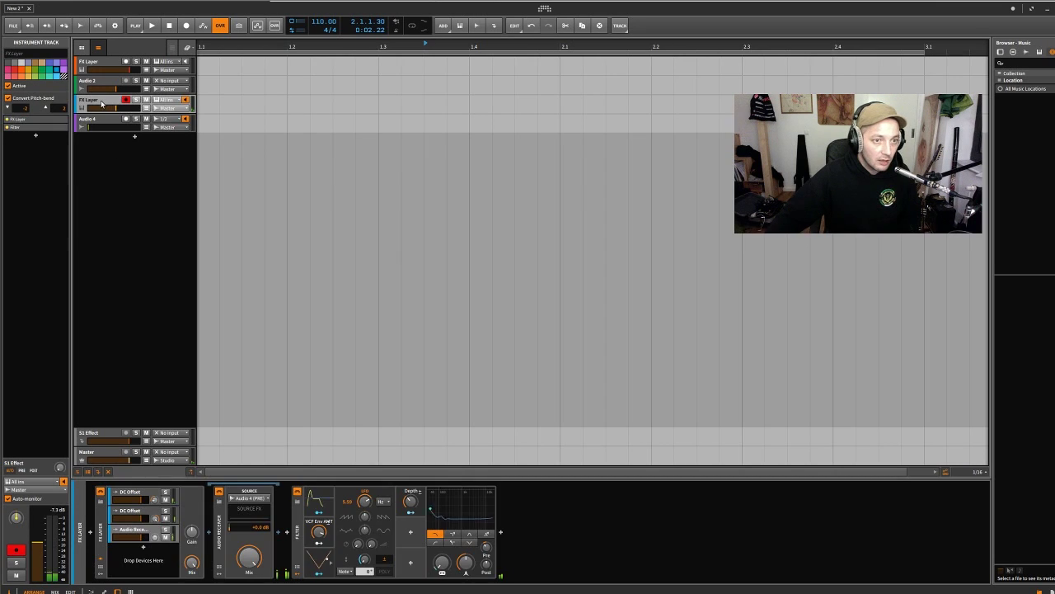
click(250, 501)
click(250, 503)
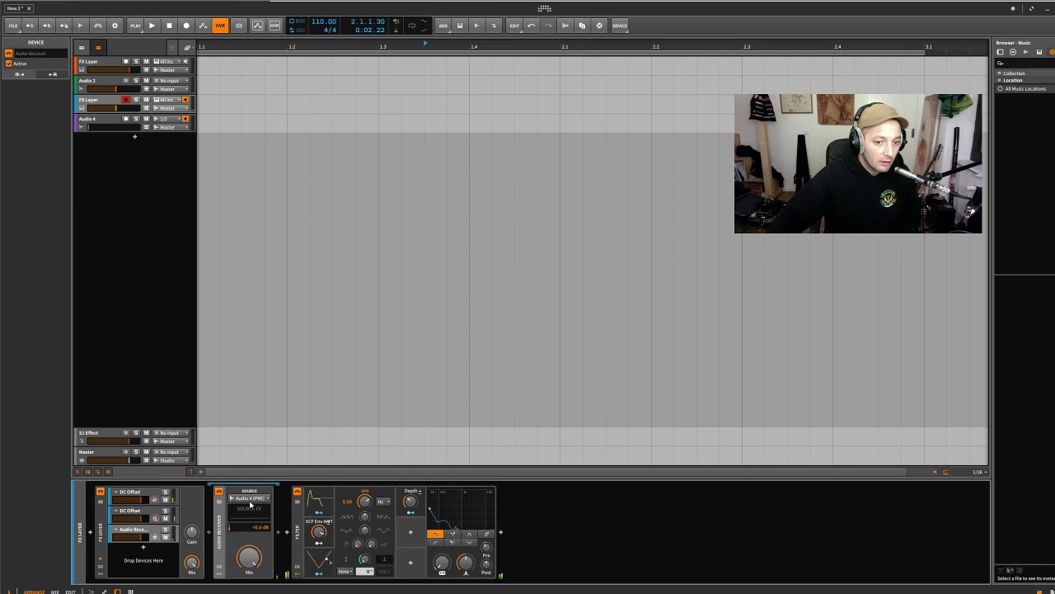
mouse_move(251, 554)
mouse_down()
mouse_move(252, 567)
mouse_move(254, 559)
mouse_up()
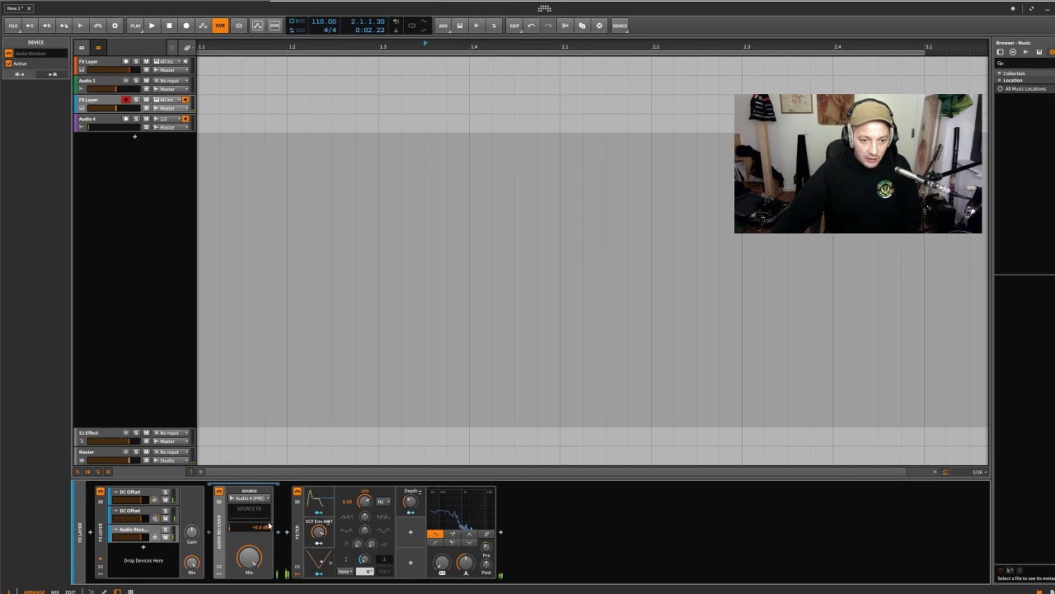
Add an Envelope Follower modulator to the DC Offset device in the first layer.
click(127, 514)
click(131, 494)
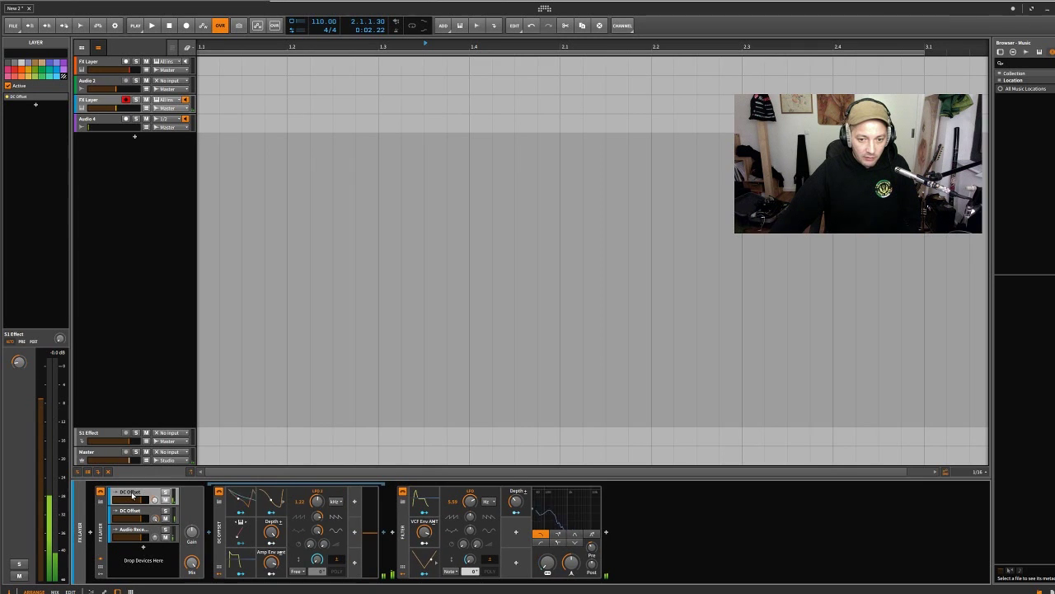
click(356, 503)
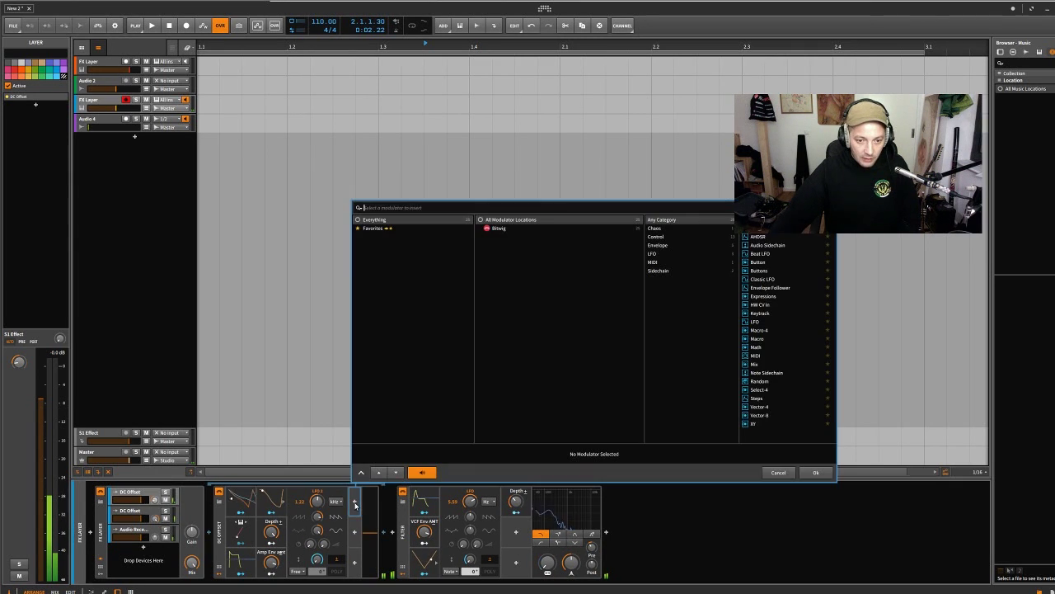
click(780, 289)
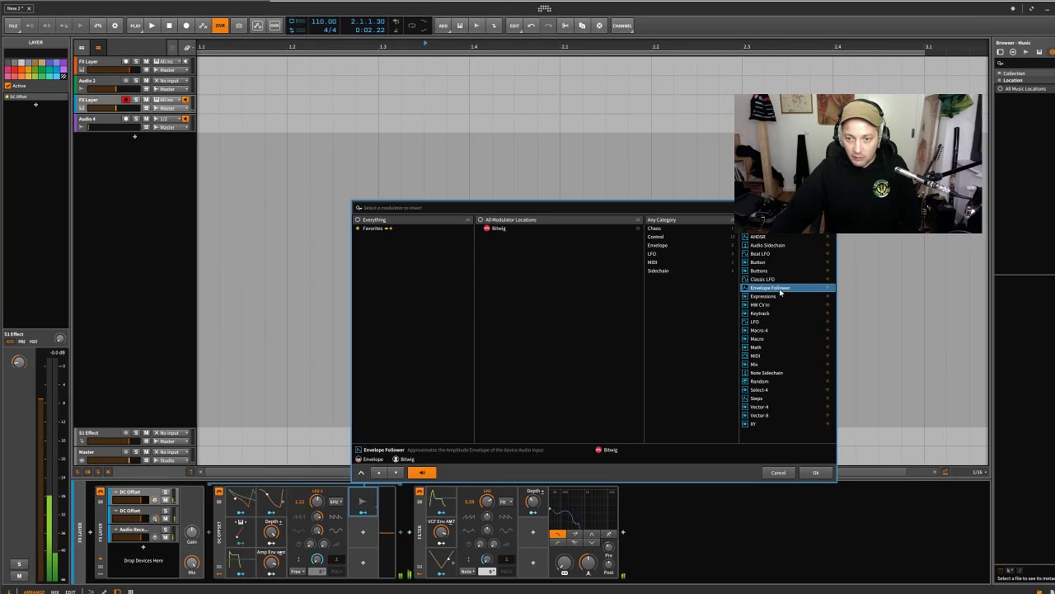
click(815, 471)
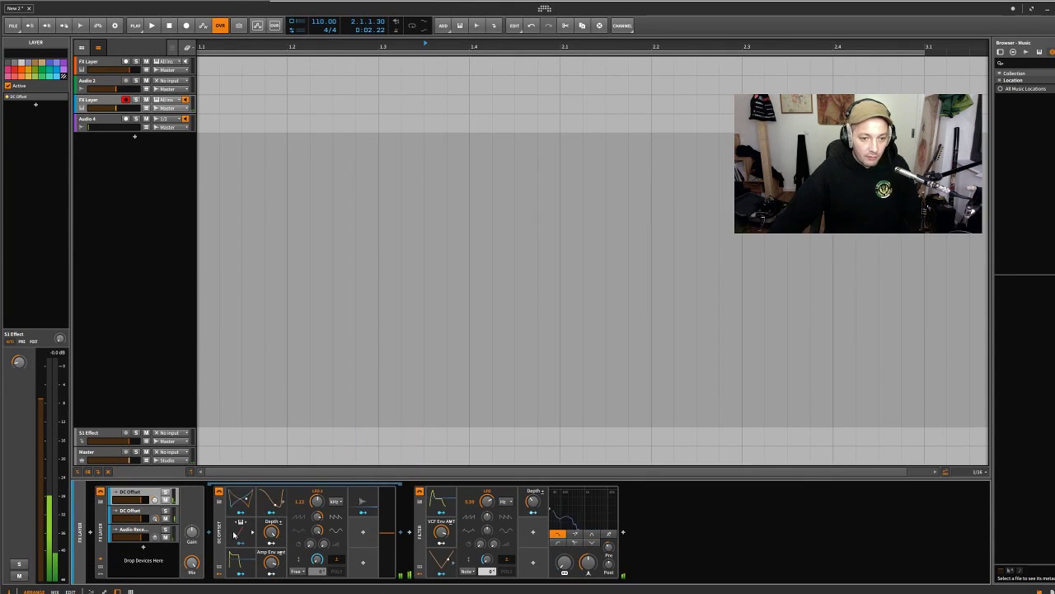
Move the Audio Receiver from the third layer into the first layer, ahead of its DC Offset device.
click(132, 531)
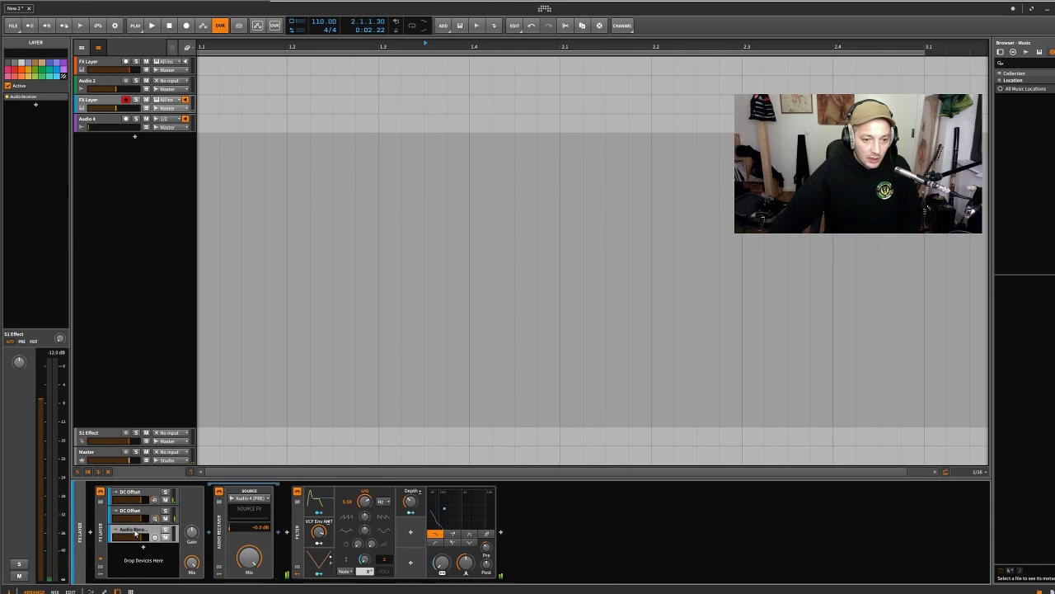
drag(217, 531, 161, 510)
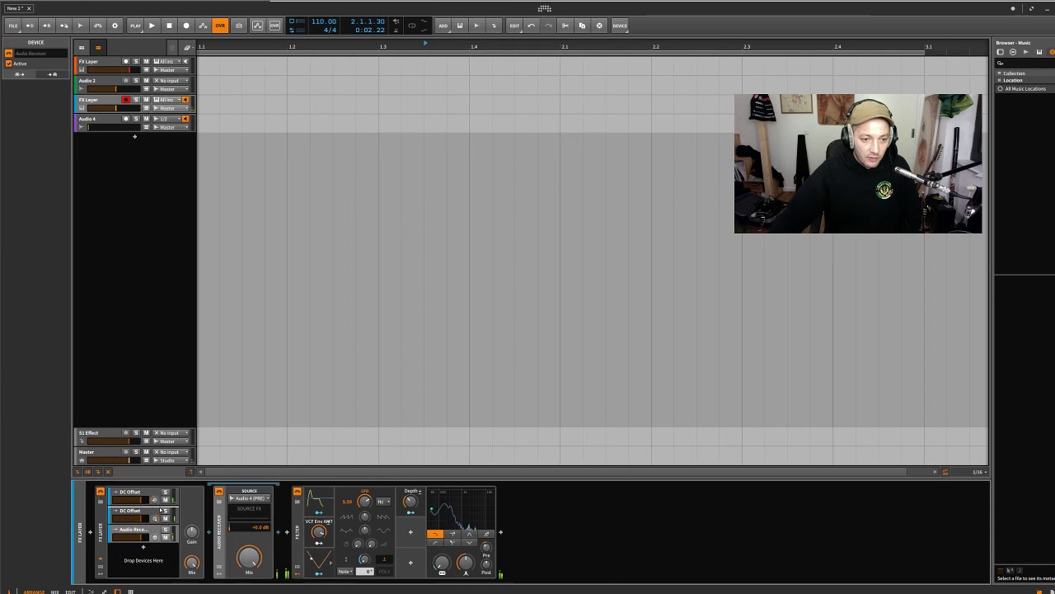
click(110, 495)
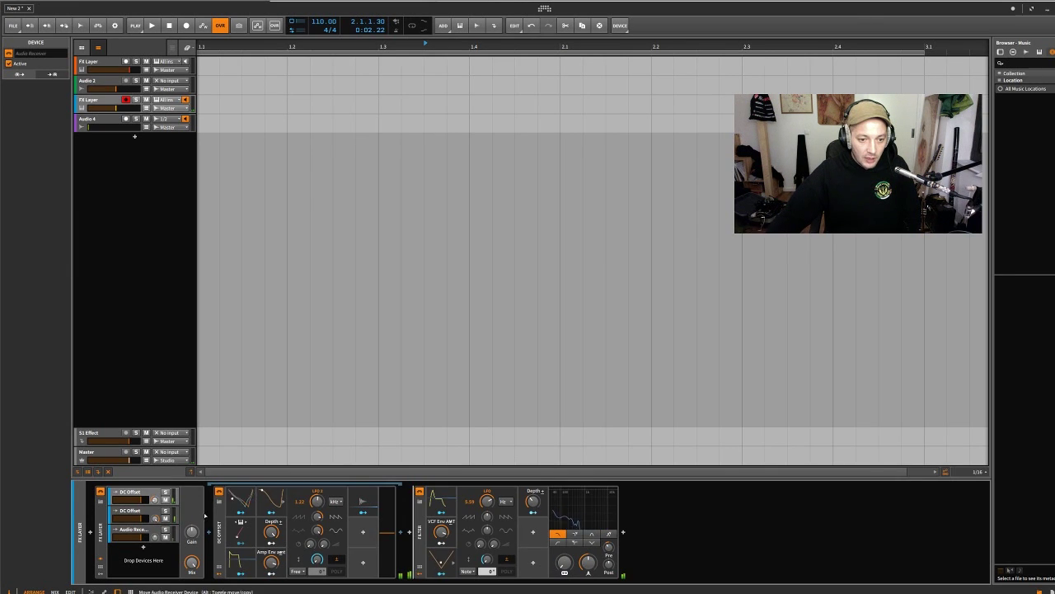
drag(204, 515, 207, 514)
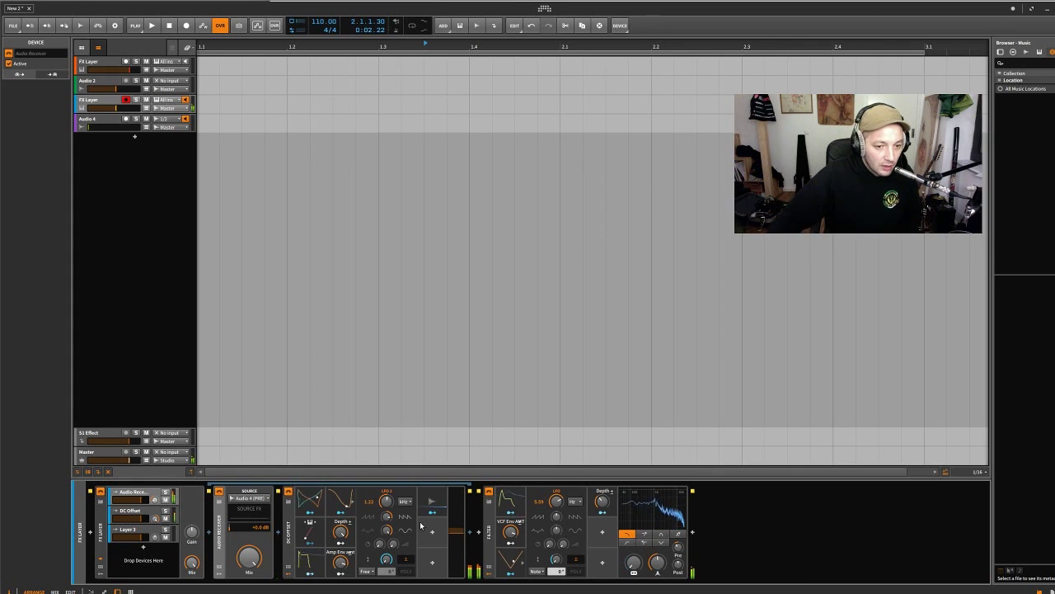
Raise the sustain of the DC Offset device's ADSR envelope to its maximum.
click(308, 567)
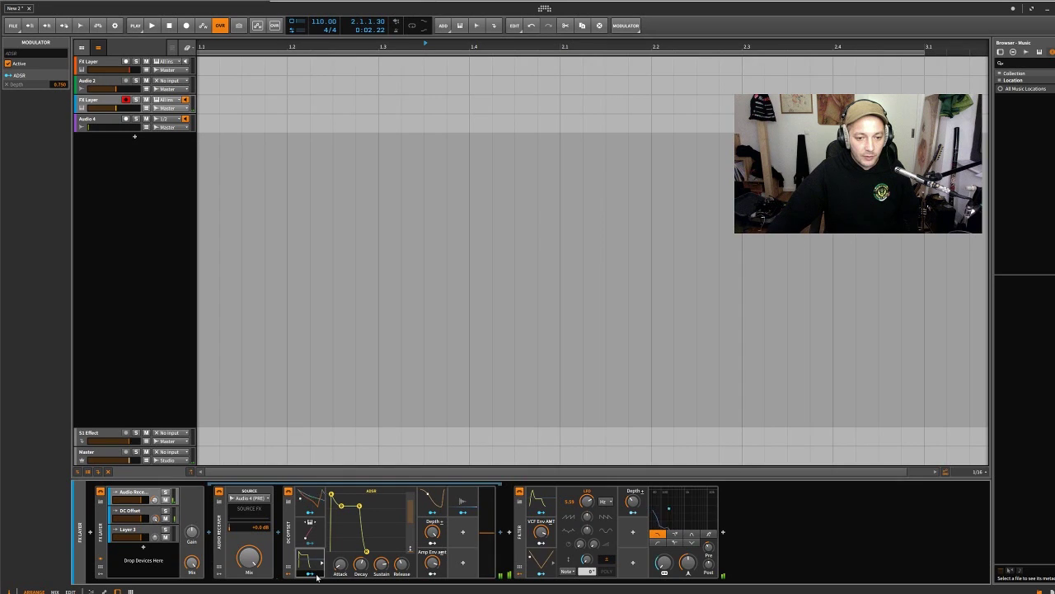
drag(381, 566, 381, 544)
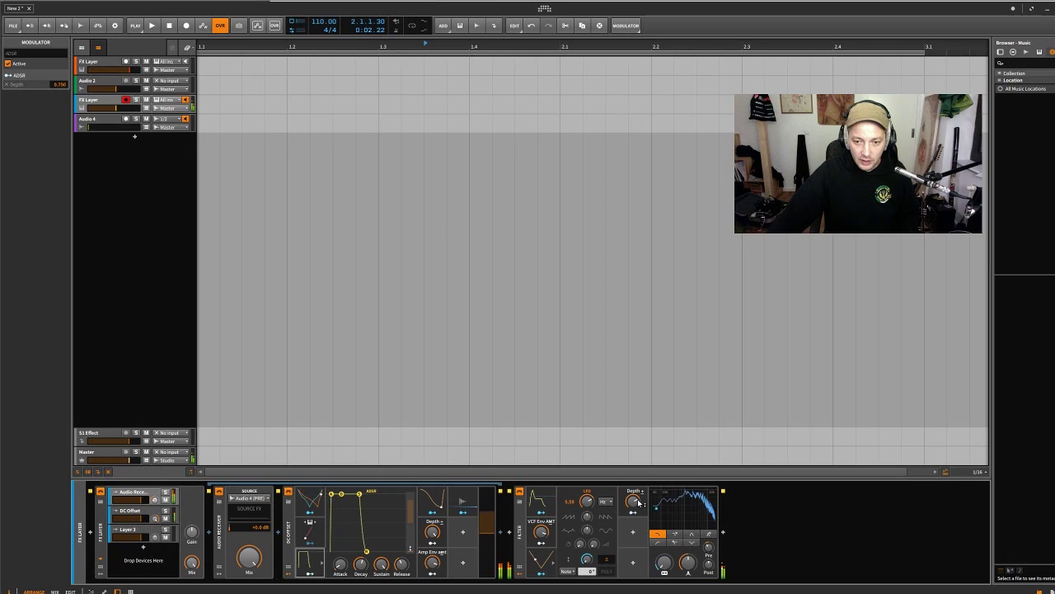
Lower the Filter's Depth macro, then open its envelope fully with VCF Env AMT at 100% and the ADSR sustain near maximum.
drag(636, 500, 635, 557)
drag(541, 532, 542, 515)
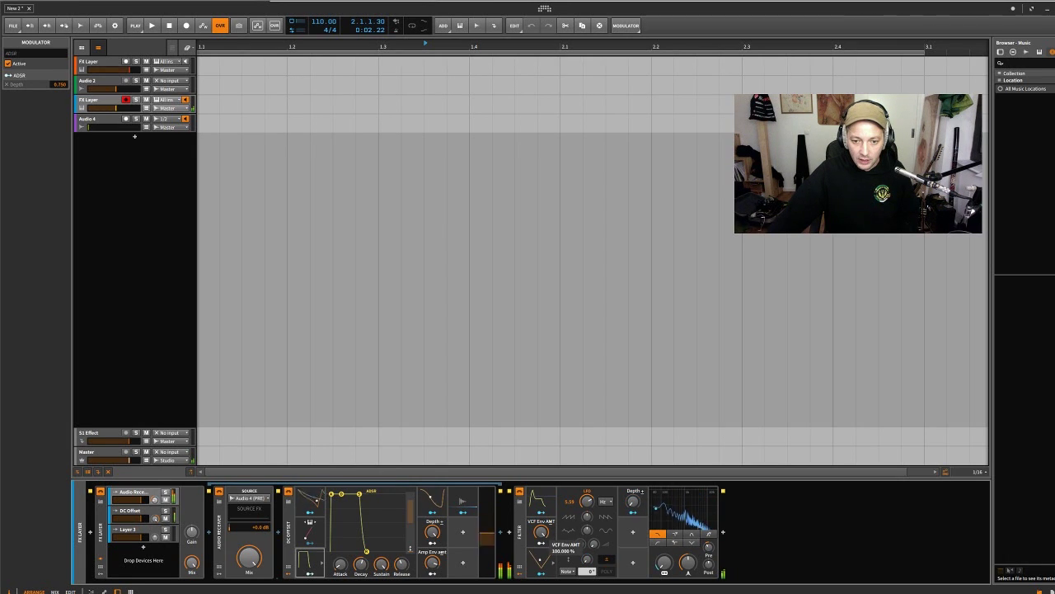
click(555, 503)
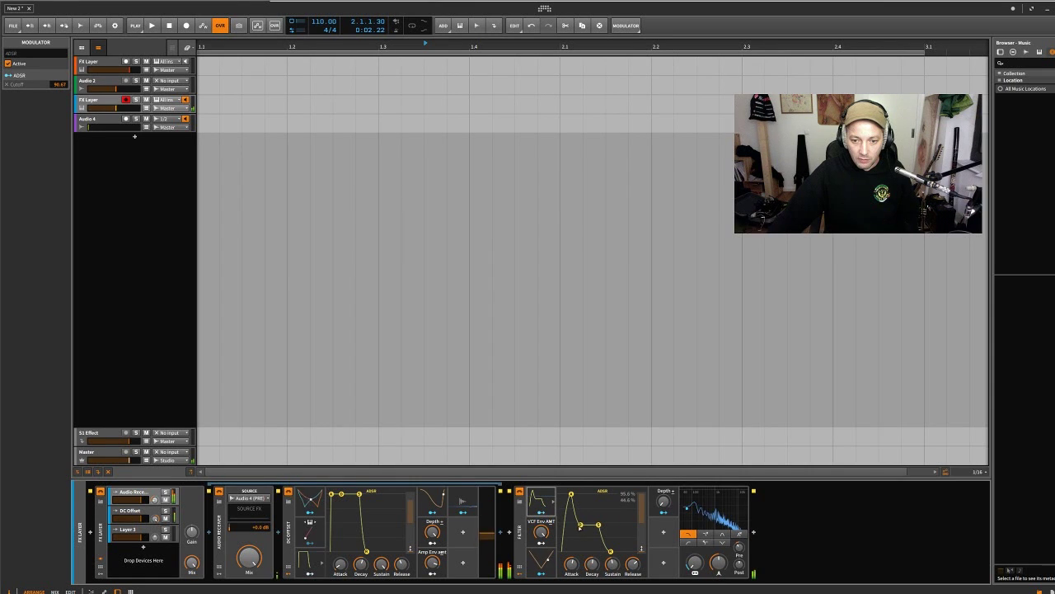
drag(581, 528, 582, 494)
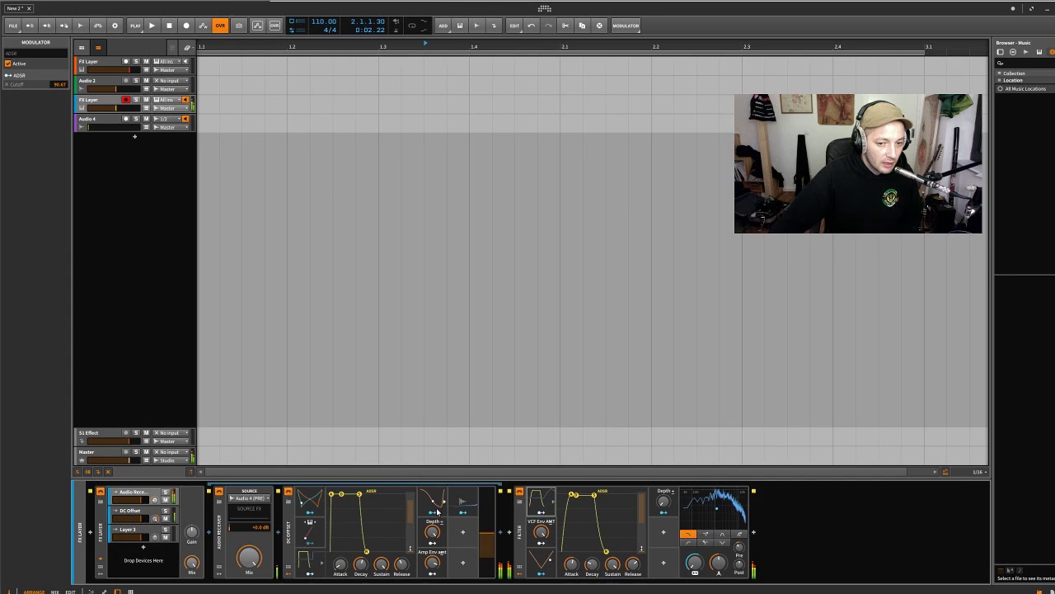
Adjust the DC Offset's Depth macro, modulate LFO 2's rate with the Envelope Follower and lower that rate to 0.24 kHz.
drag(432, 531, 433, 521)
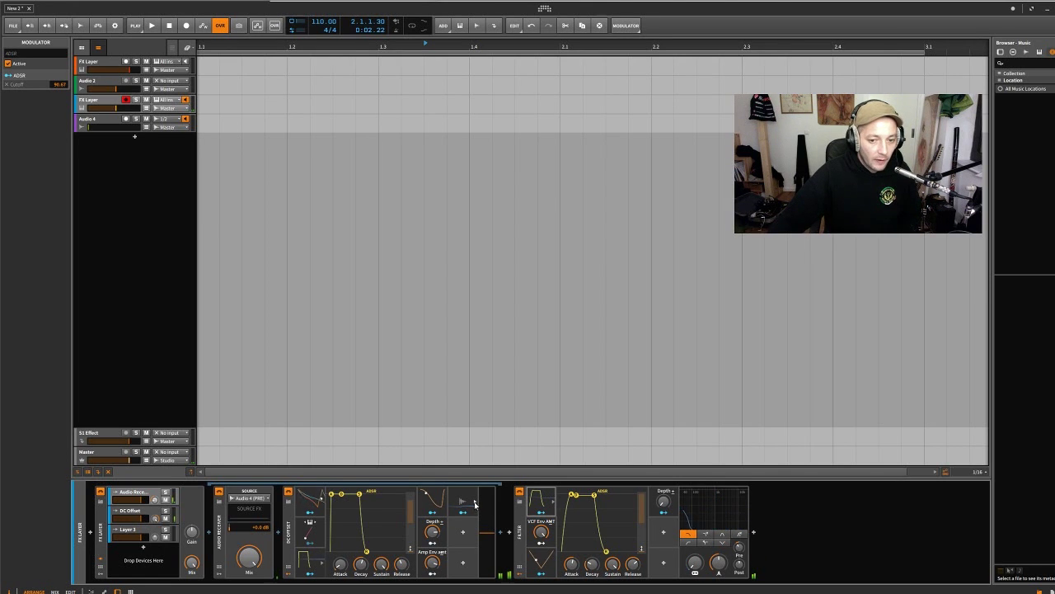
click(466, 513)
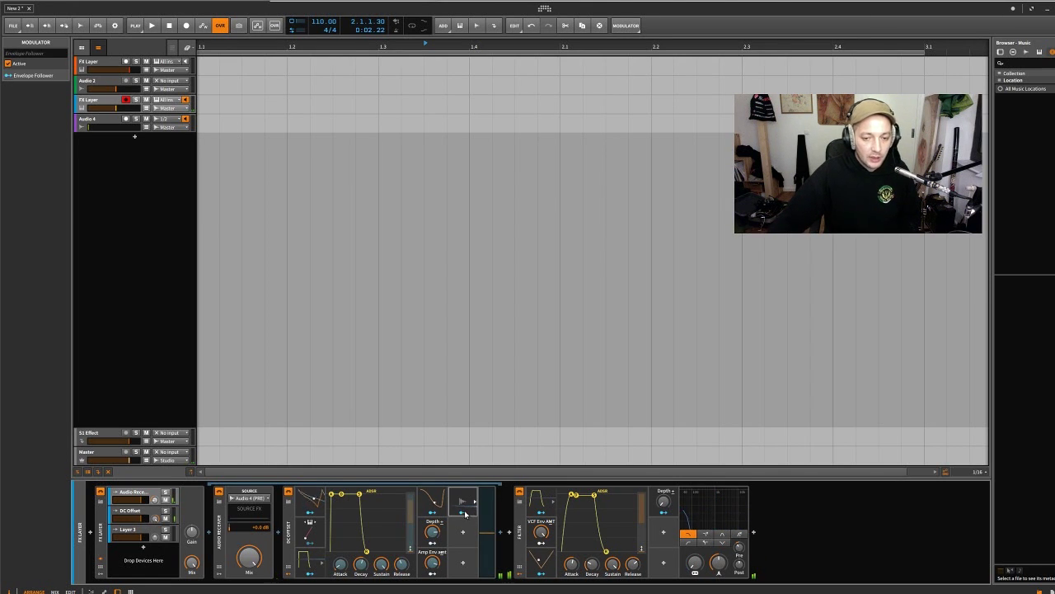
click(445, 503)
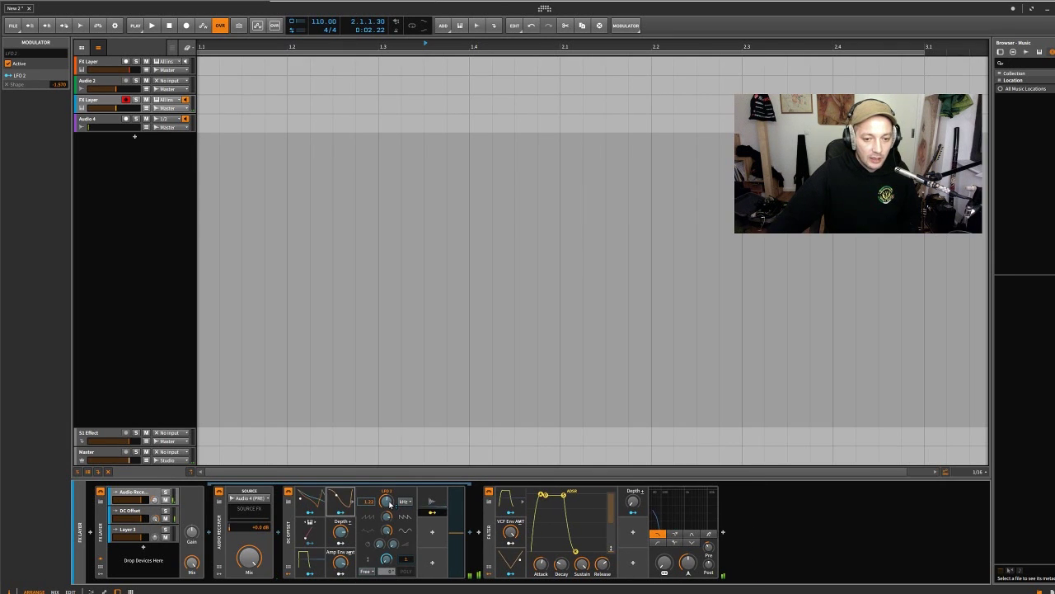
click(389, 505)
click(435, 511)
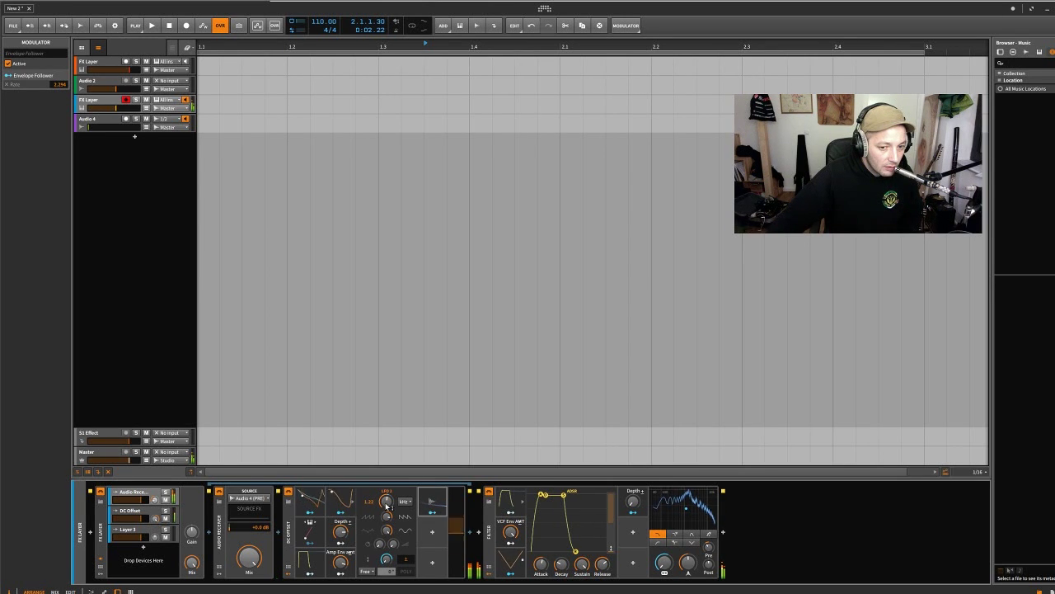
mouse_move(386, 502)
mouse_down()
mouse_move(386, 528)
mouse_move(388, 504)
mouse_up()
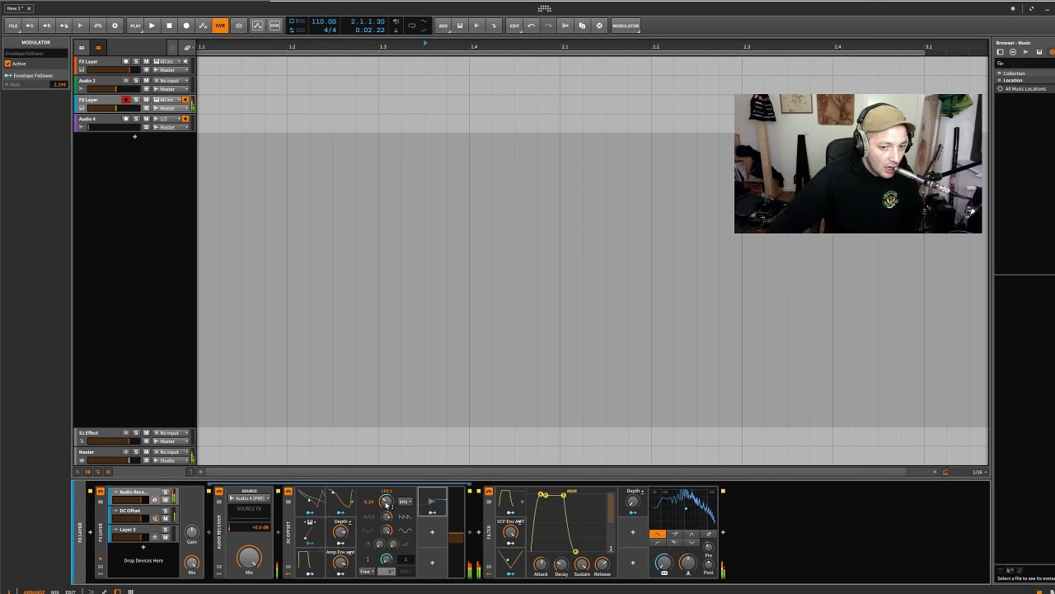
mouse_move(387, 505)
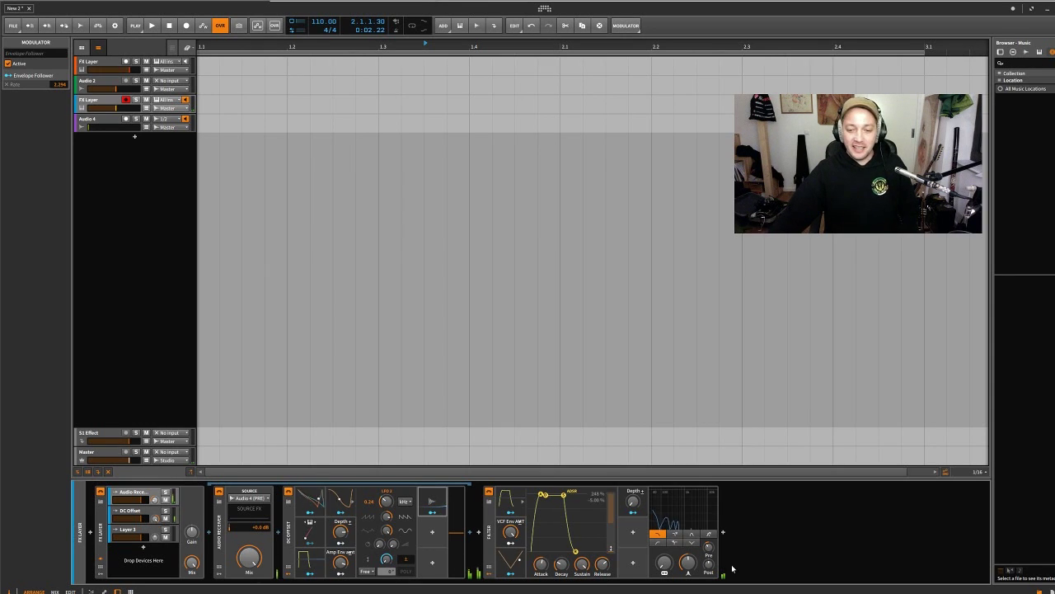
Add an instrument track and insert the HW CV Instrument device into it.
click(742, 525)
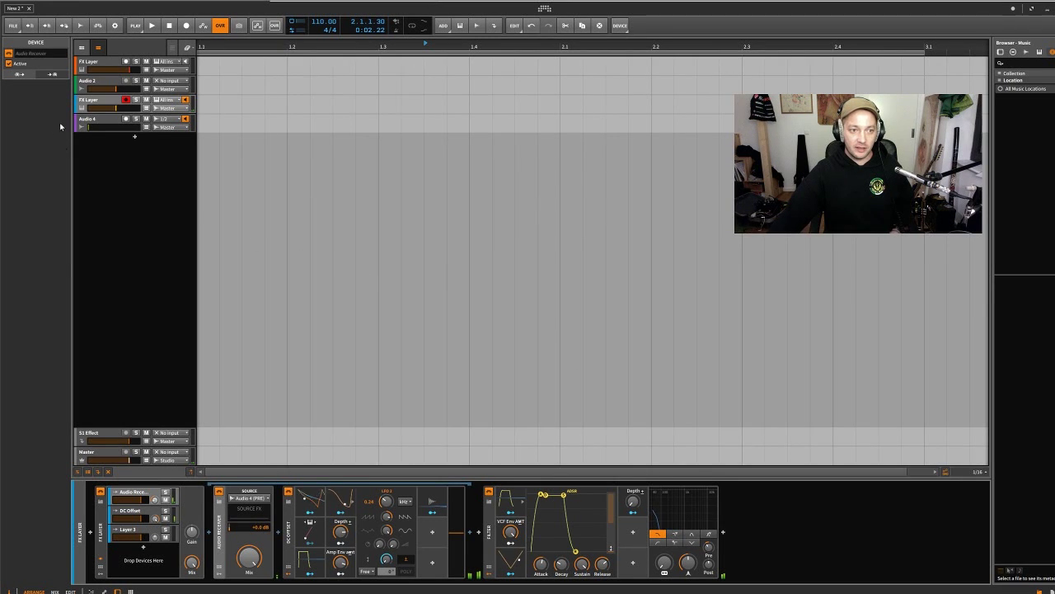
click(134, 136)
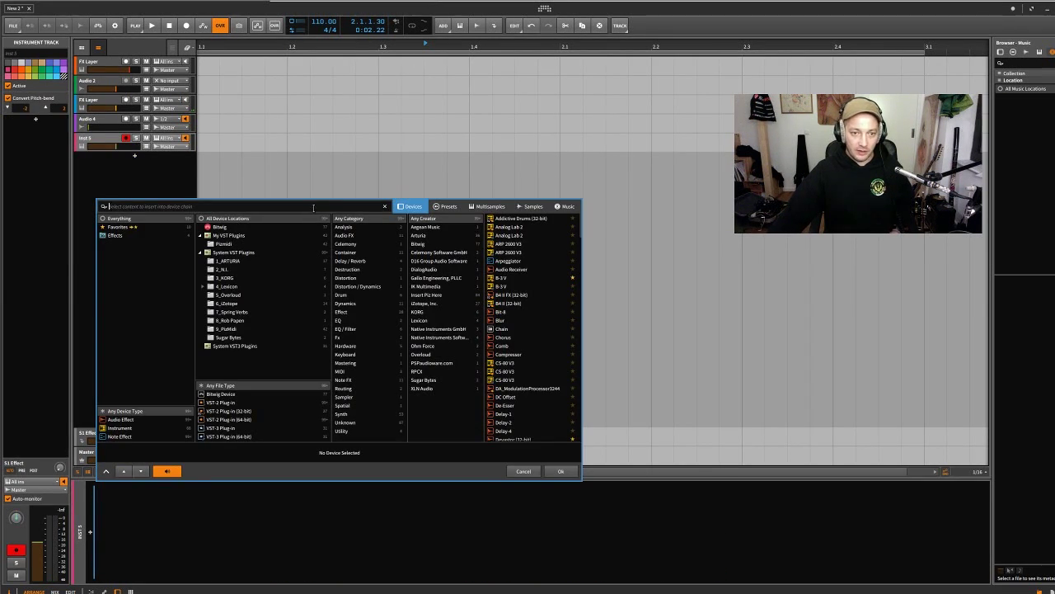
text(hw)
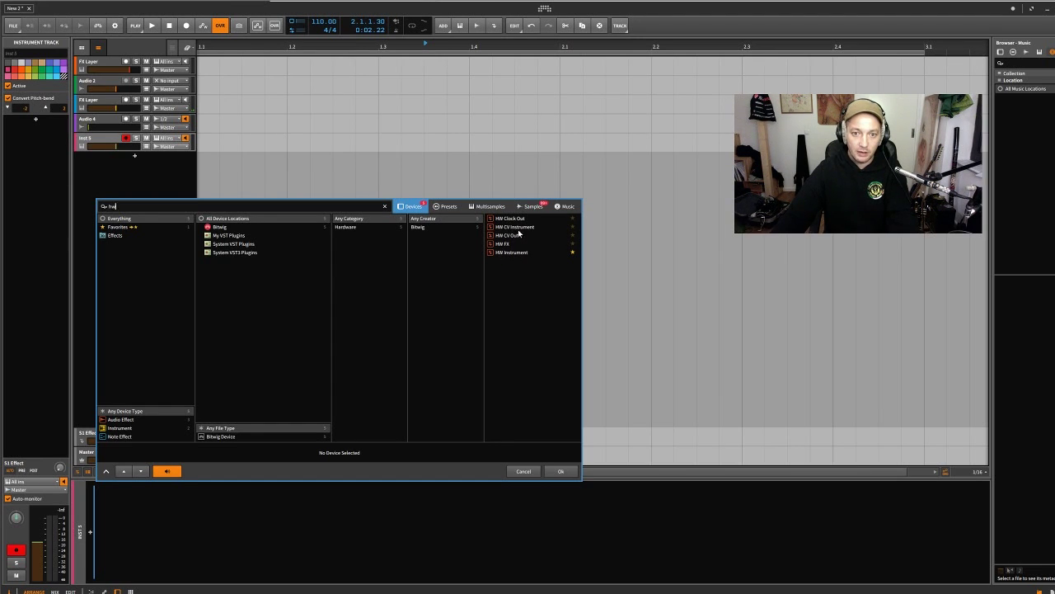
click(520, 228)
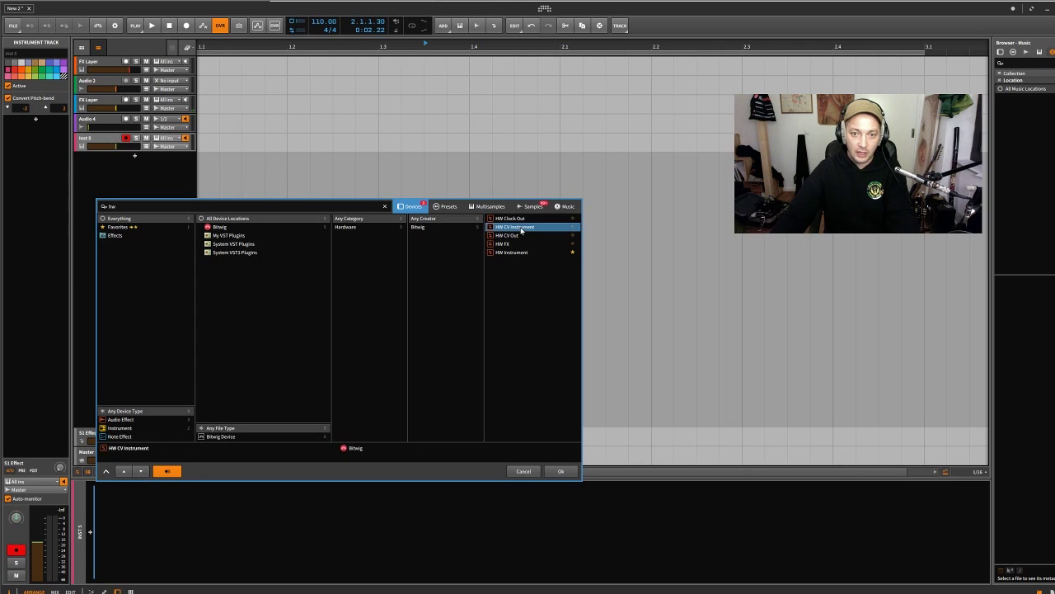
click(557, 471)
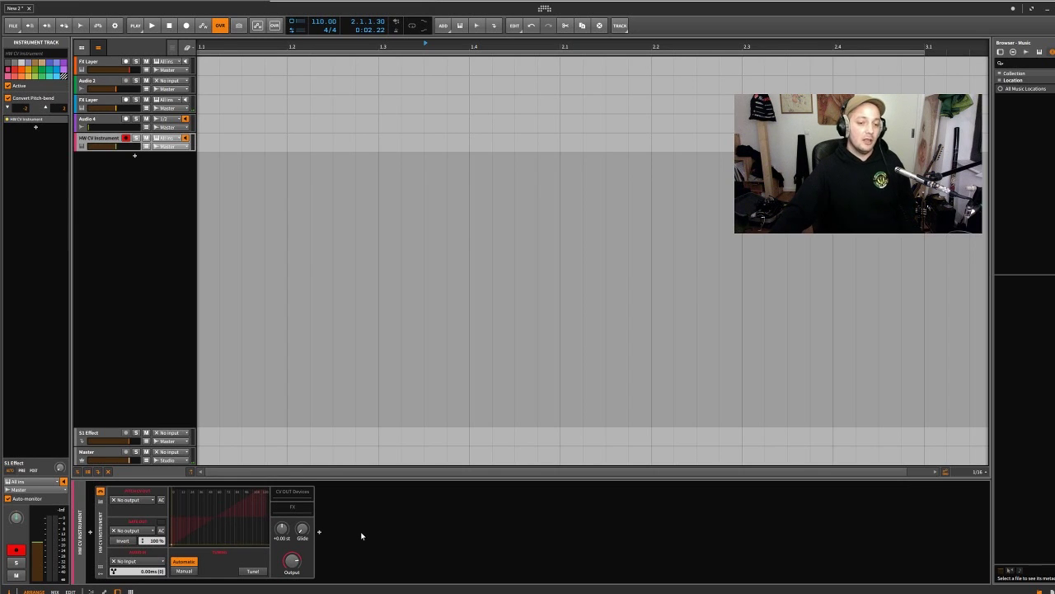
Delete the HW CV Instrument device from the new track and return to the blue FX Layer track.
click(103, 537)
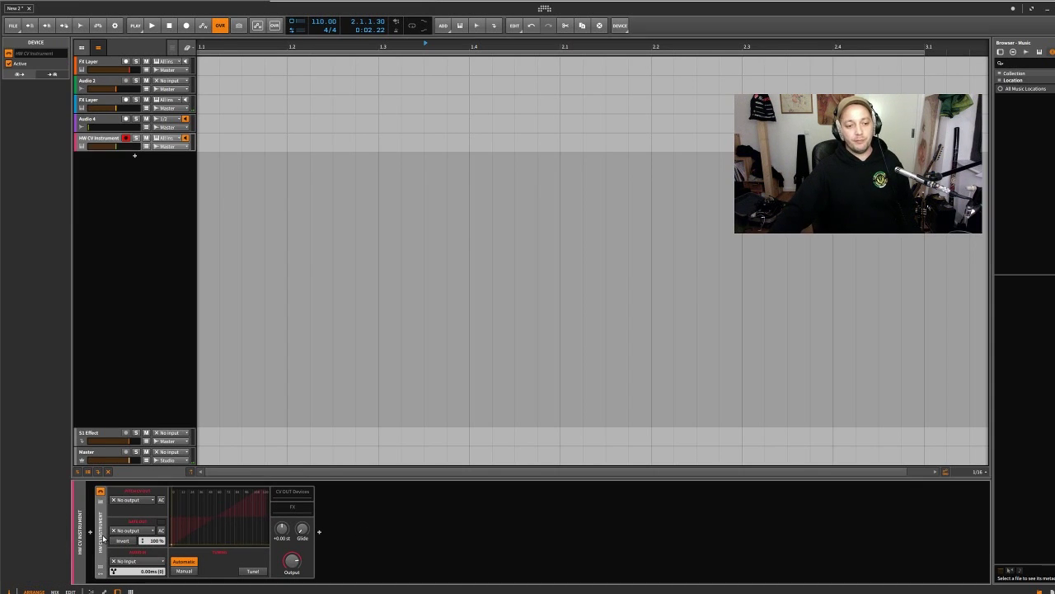
key(Delete)
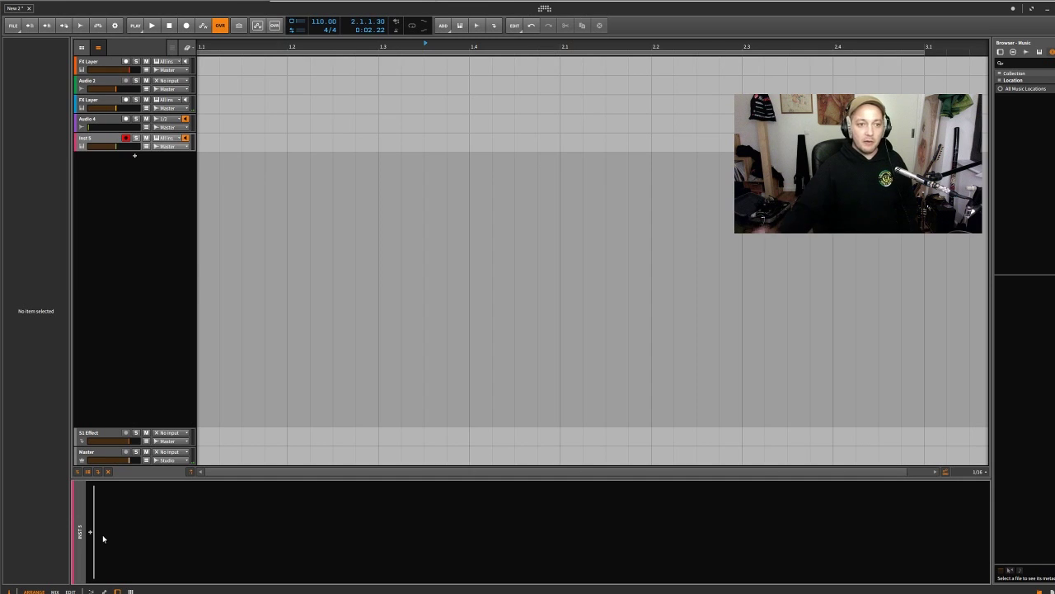
click(92, 103)
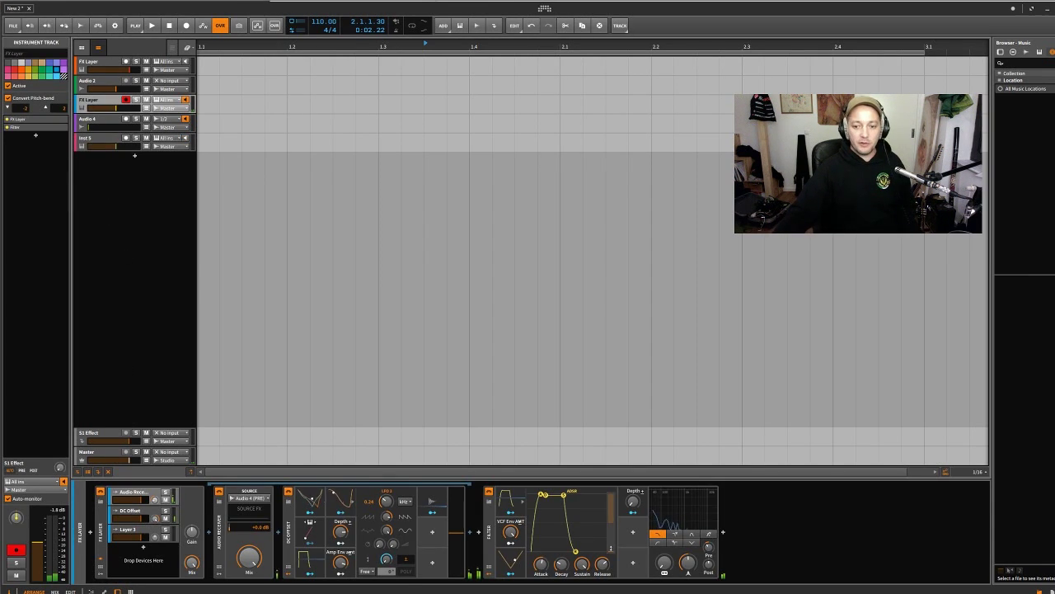